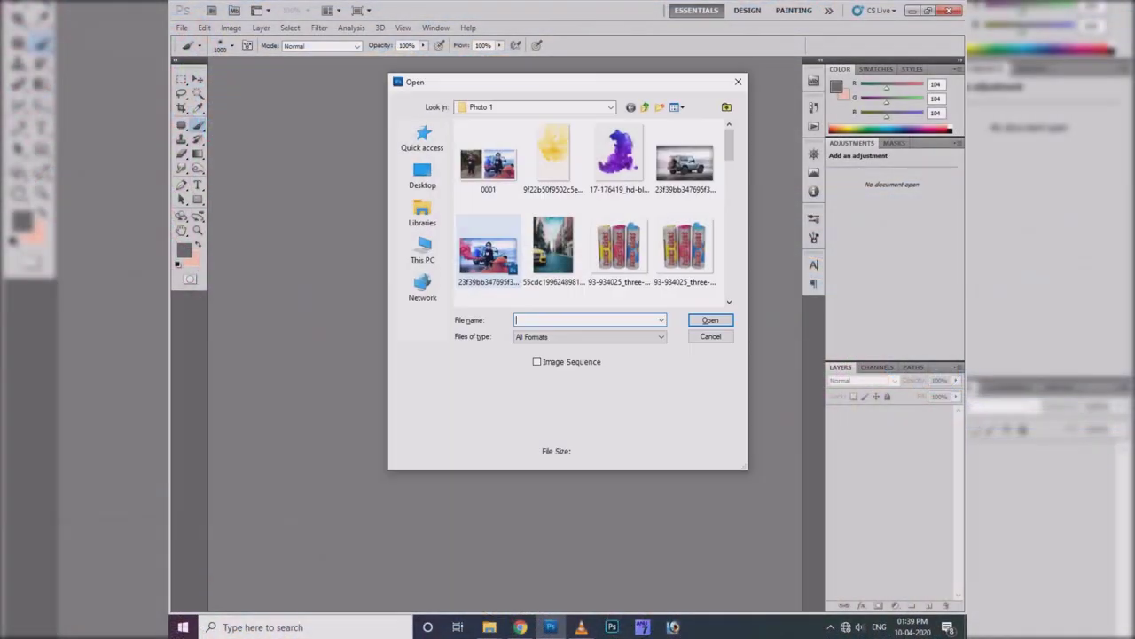
- Open the DSC_1507 photo of the child
scroll(596, 213, "down", 1)
left_click(488, 186)
key("Return")
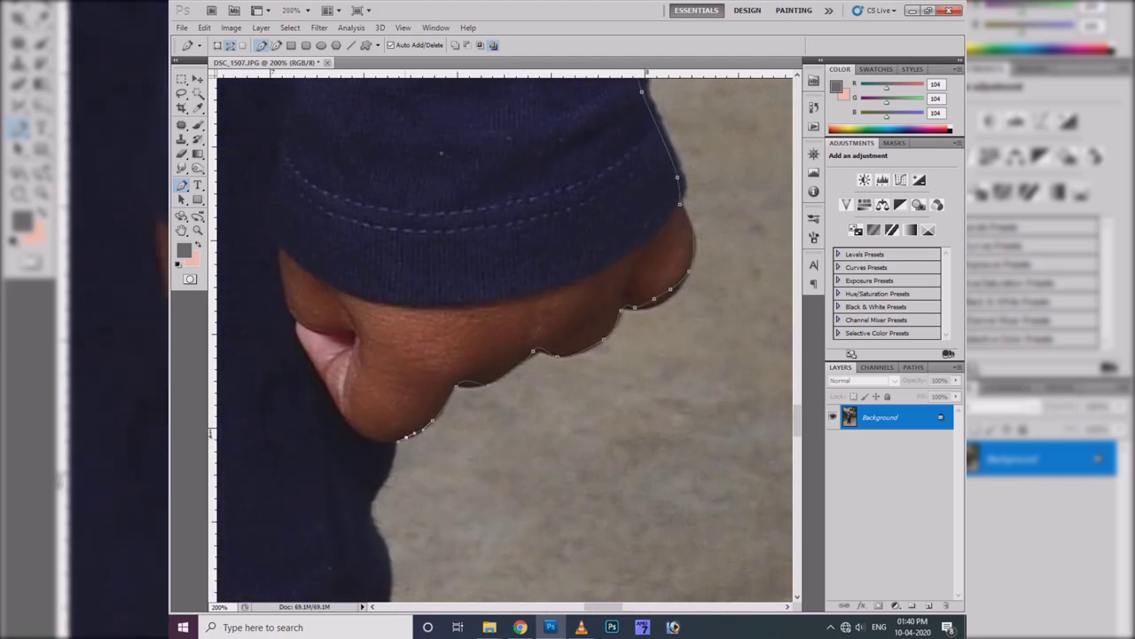
- Zoom out to see the whole sleeve and hand while tracing the child
key("ctrl+minus")
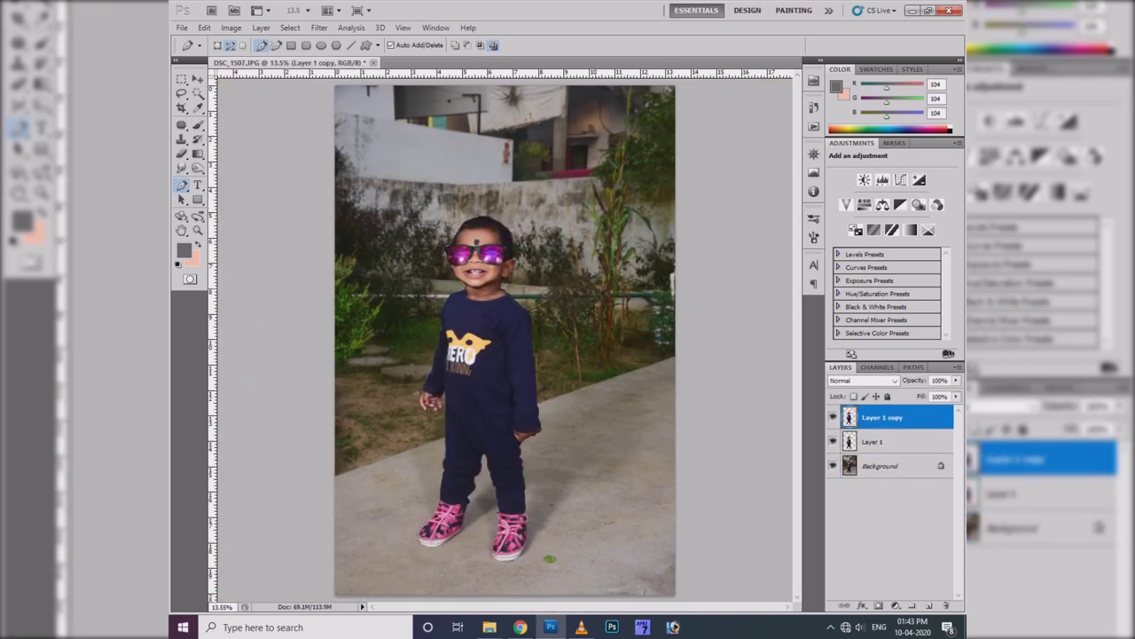
- Set the background colour to cyan
left_click(190, 257)
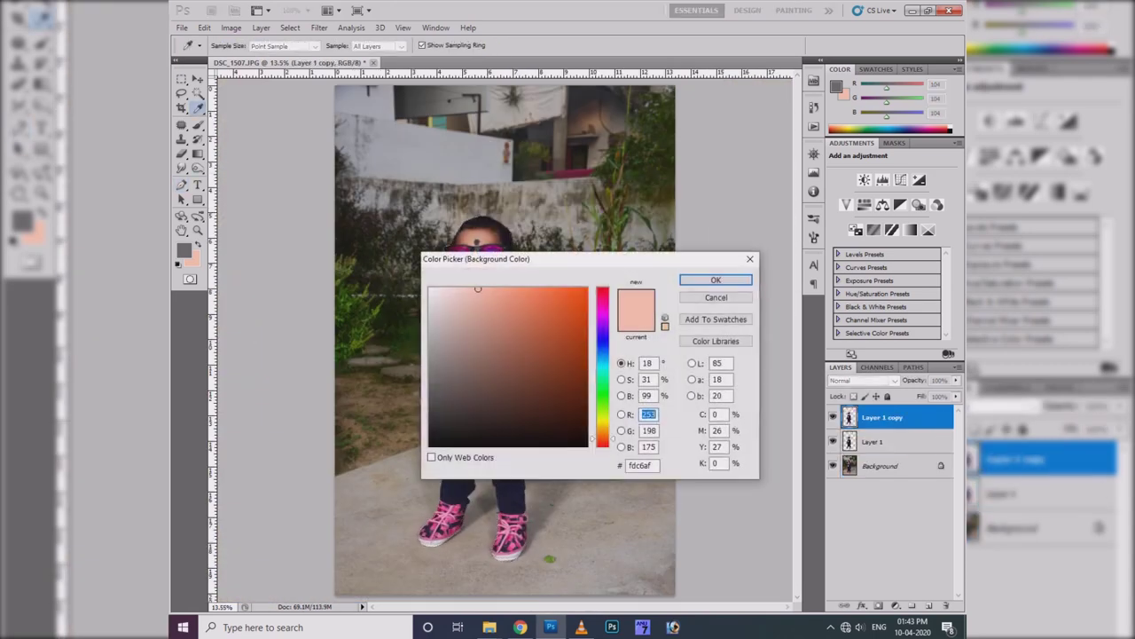
left_click(601, 377)
left_click(717, 276)
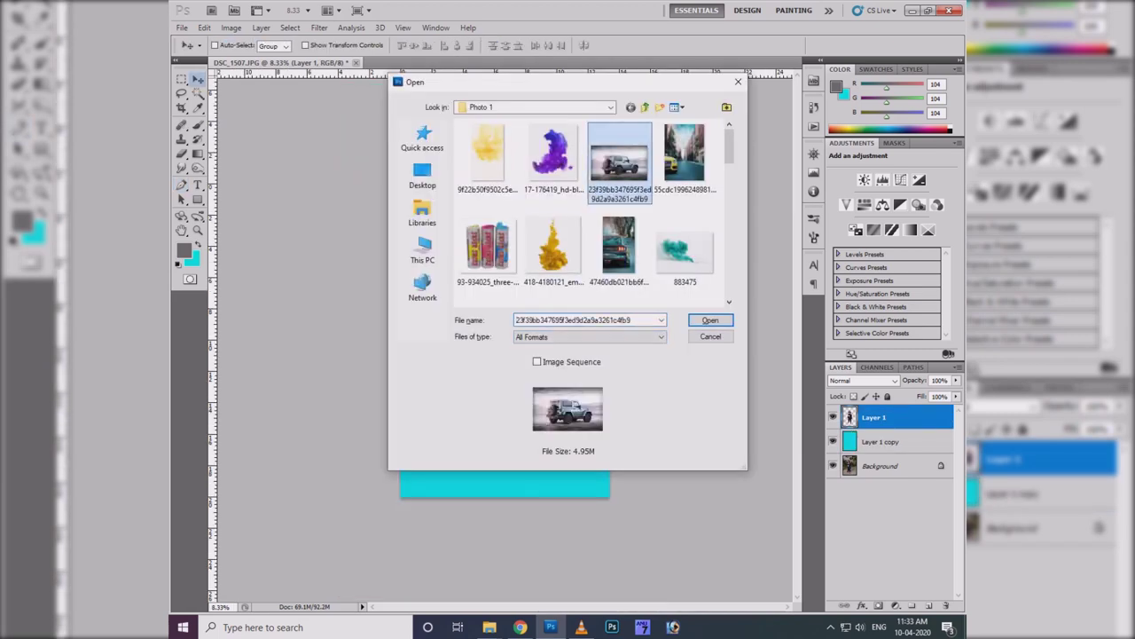
- Open the Jeep beach photo, bring the child in, and scale him down to about 68%
key("Return")
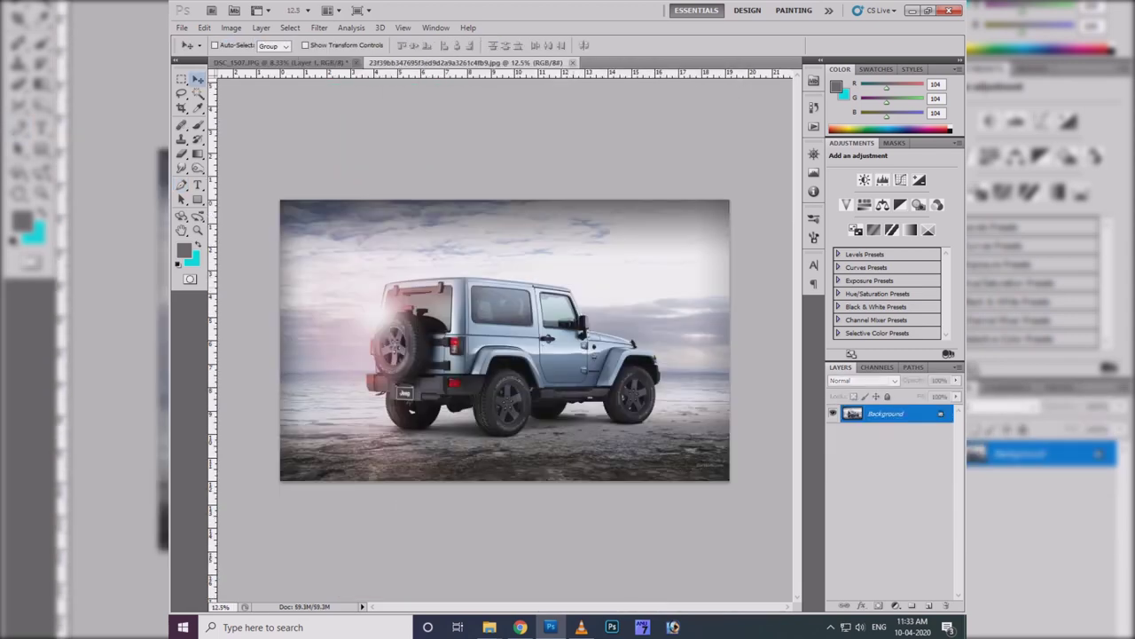
mouse_move(505, 337)
left_mouse_down()
mouse_move(292, 60)
mouse_move(506, 337)
left_mouse_up()
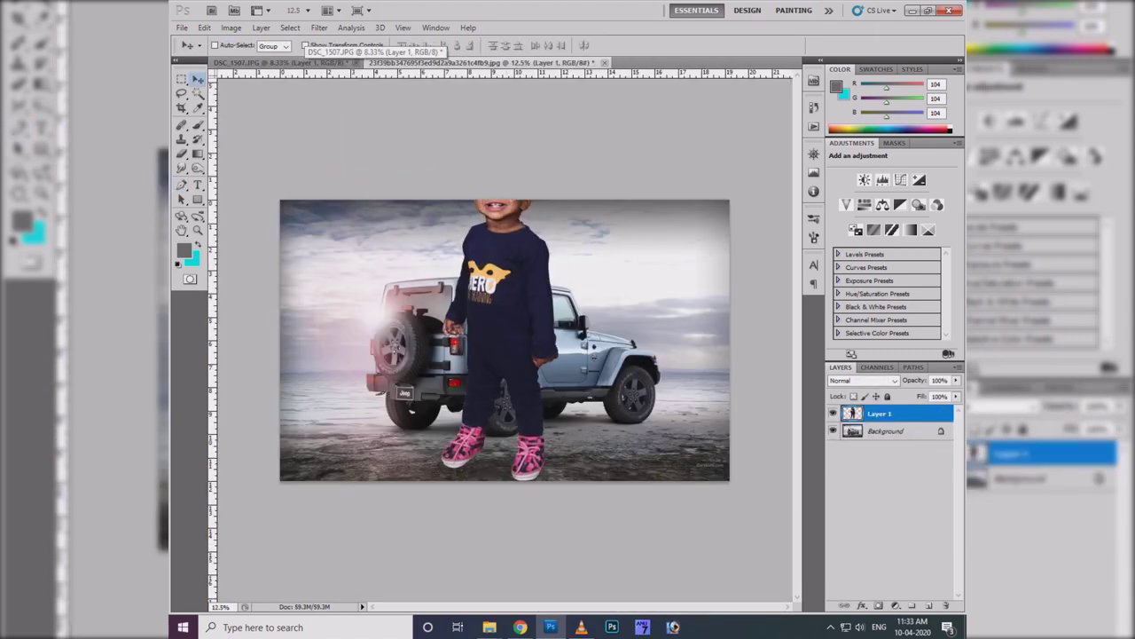
key("ctrl+t")
left_click_drag(444, 139, 479, 245)
left_click_drag(517, 352, 506, 364)
key("Return")
- Duplicate the beach Background layer
key("ctrl+plus")
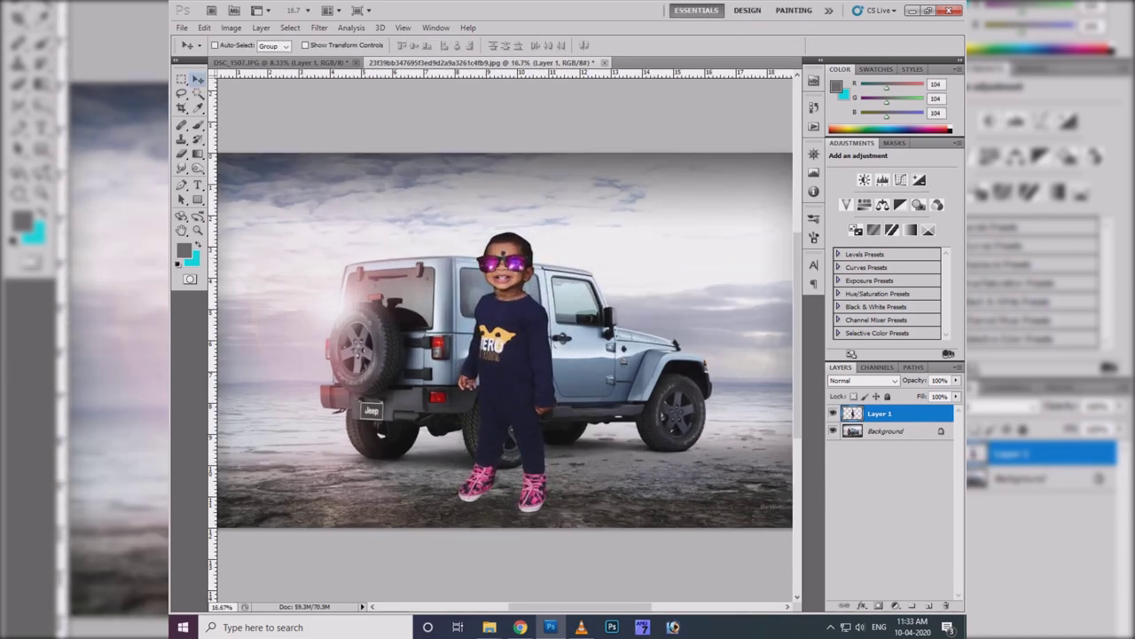
left_click(886, 430)
key("ctrl+j")
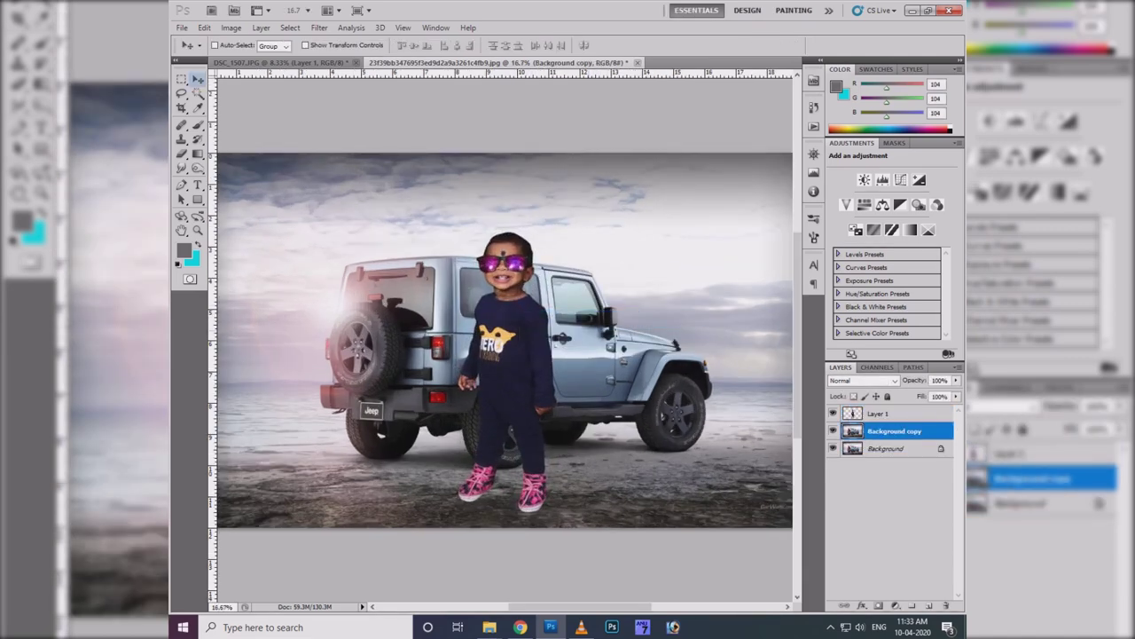
- Select the child's Layer 1 from the canvas and enlarge him slightly
scroll(504, 340, "down", 2)
key("e")
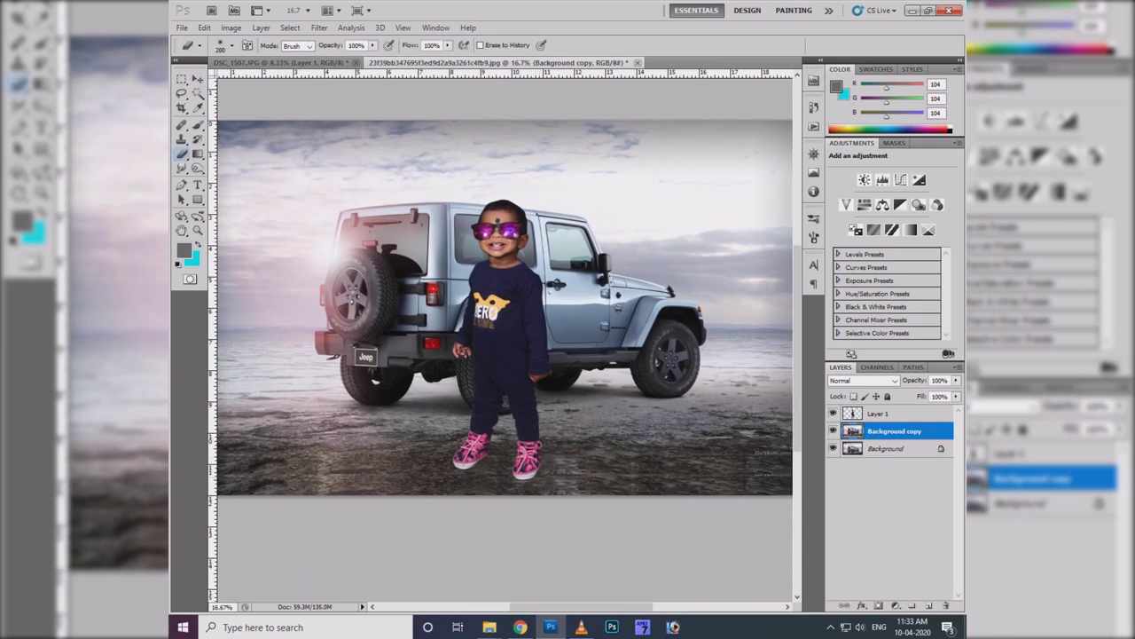
key("ctrl+minus")
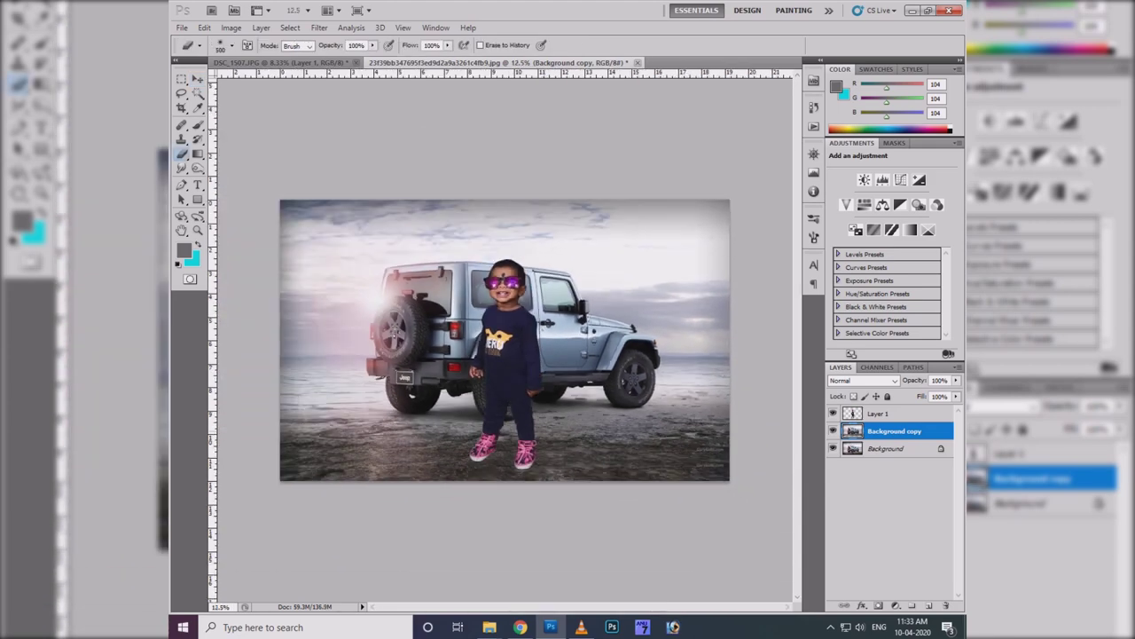
right_click(511, 338, "ctrl")
left_click(543, 343)
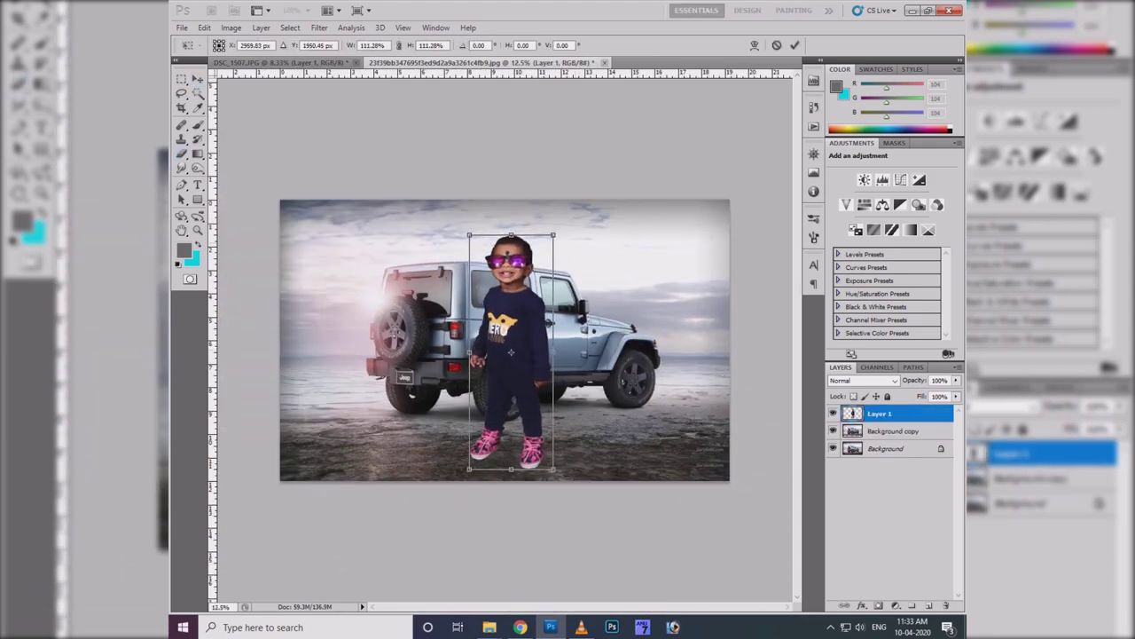
key("ctrl+plus")
key("ctrl+plus")
key("ctrl+plus")
key("ctrl+plus")
- Brighten the child with a raised Curves adjustment
key("ctrl+m")
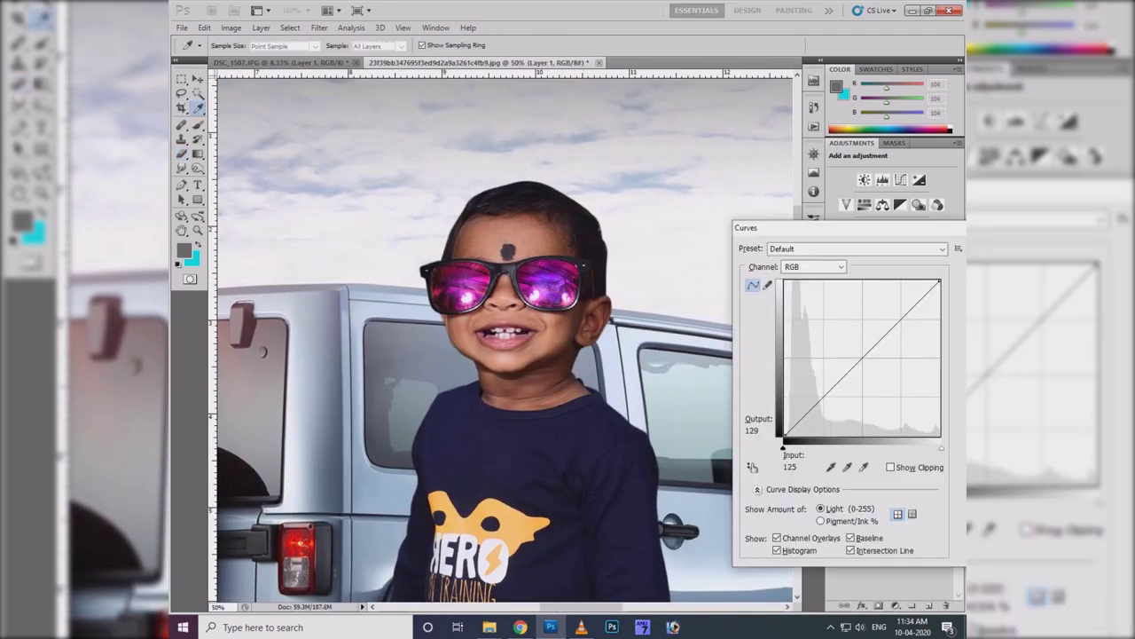
left_click_drag(857, 362, 858, 352)
key("Return")
key("v")
- Lighten the chin, cheek and neck shadow through a feathered Quick Mask selection and Curves
key("q")
key("b")
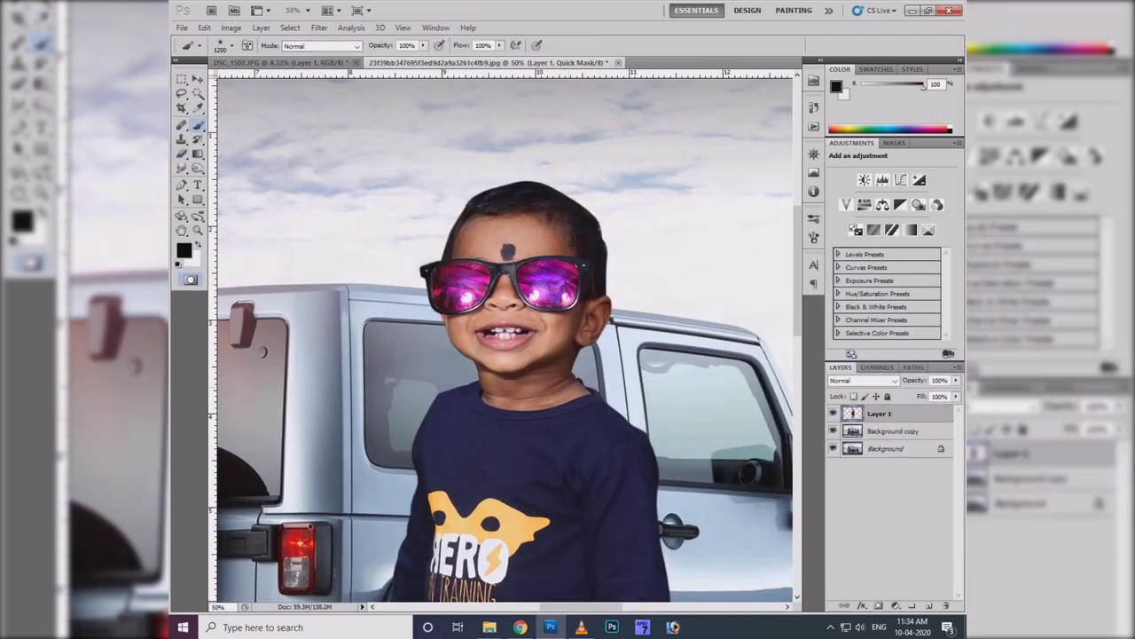
mouse_move(471, 372)
left_mouse_down()
mouse_move(497, 391)
mouse_move(586, 293)
mouse_move(533, 417)
left_mouse_up()
key("q")
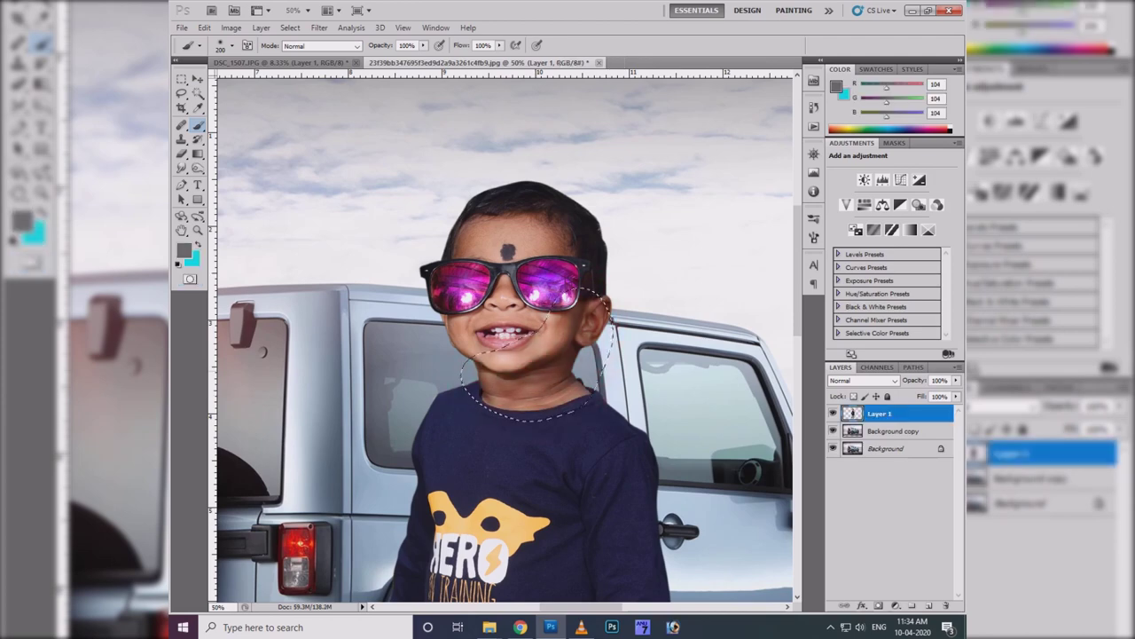
key("shift+F6")
key("Return")
key("ctrl+m")
key("Return")
key("ctrl+d")
- Zoom in on the face with the Pen tool ready for the lens
key("ctrl+plus")
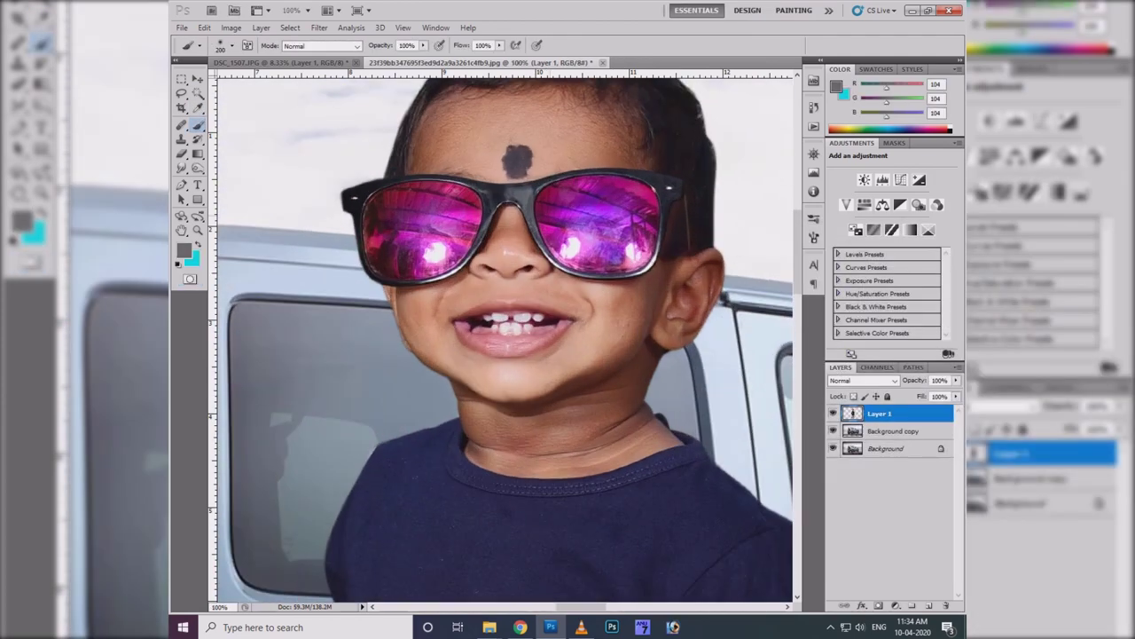
key("ctrl+plus")
key("p")
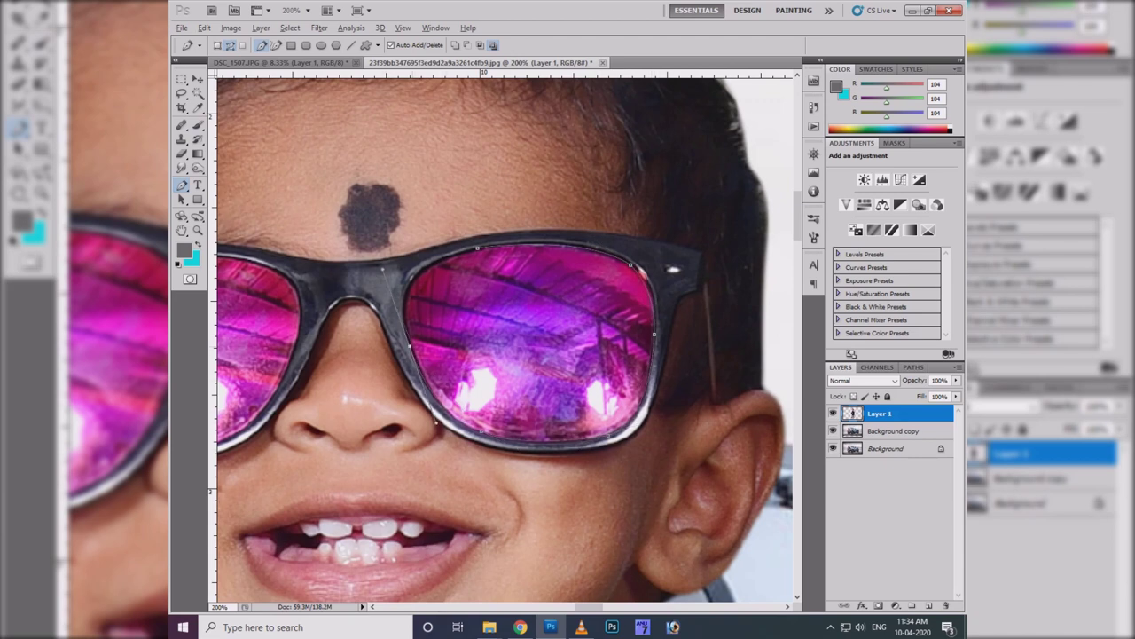
- Close the path around the right lens and make it a feathered selection
left_click(432, 266)
left_click(480, 240)
key("ctrl+Return")
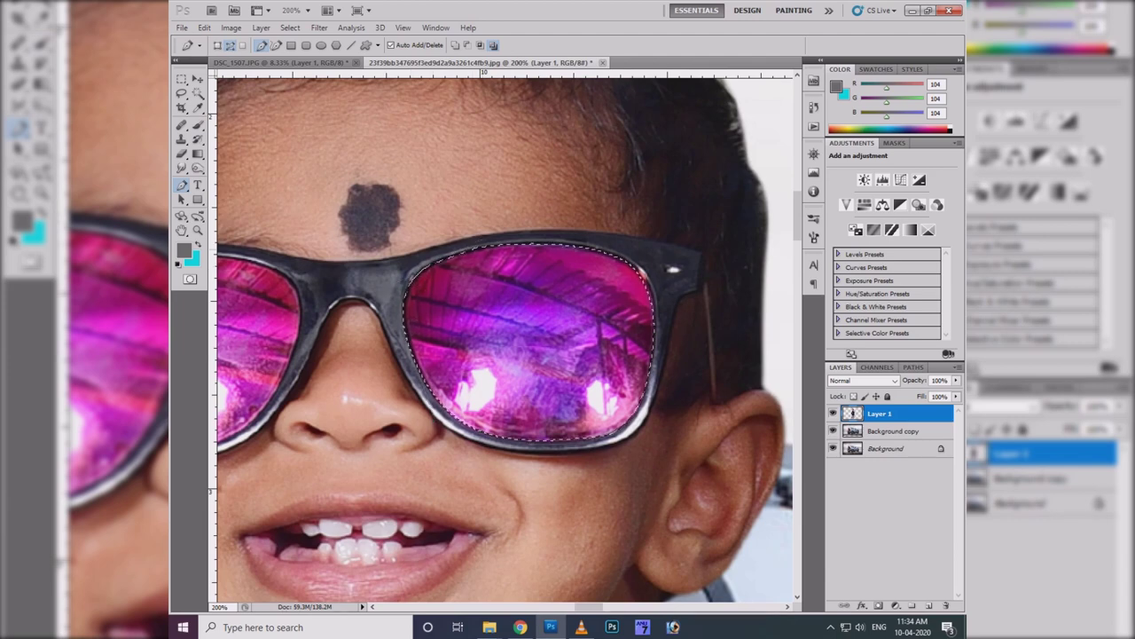
key("shift+F6")
left_click(625, 212)
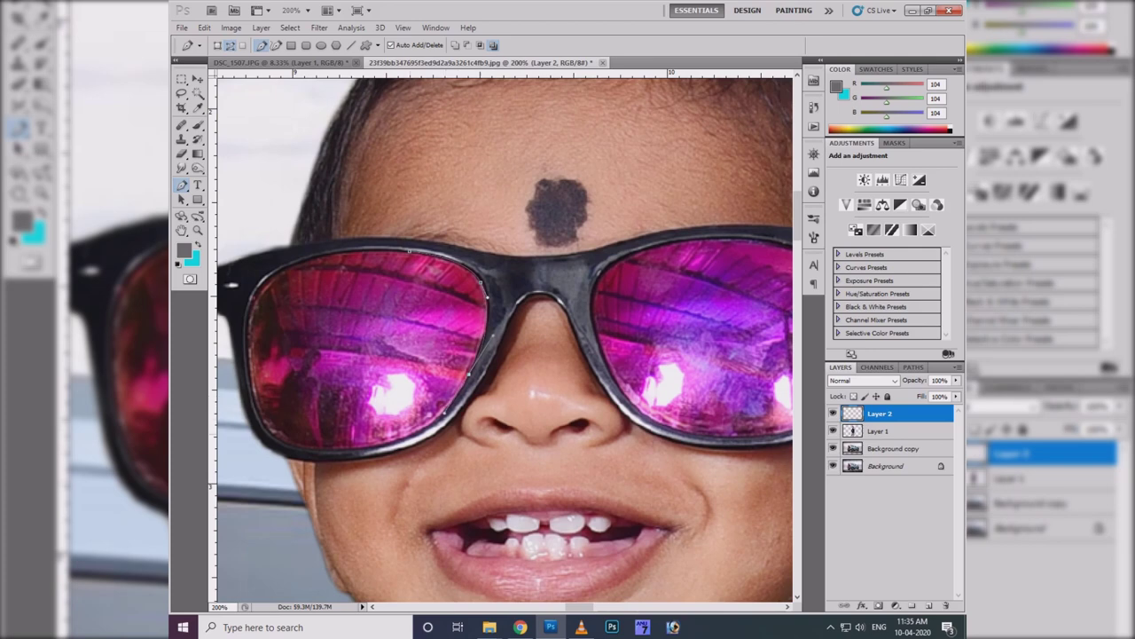
- Outline the left lens, feather the selection, and copy it to a new layer
left_click(276, 436)
left_click(256, 294)
left_click(338, 252)
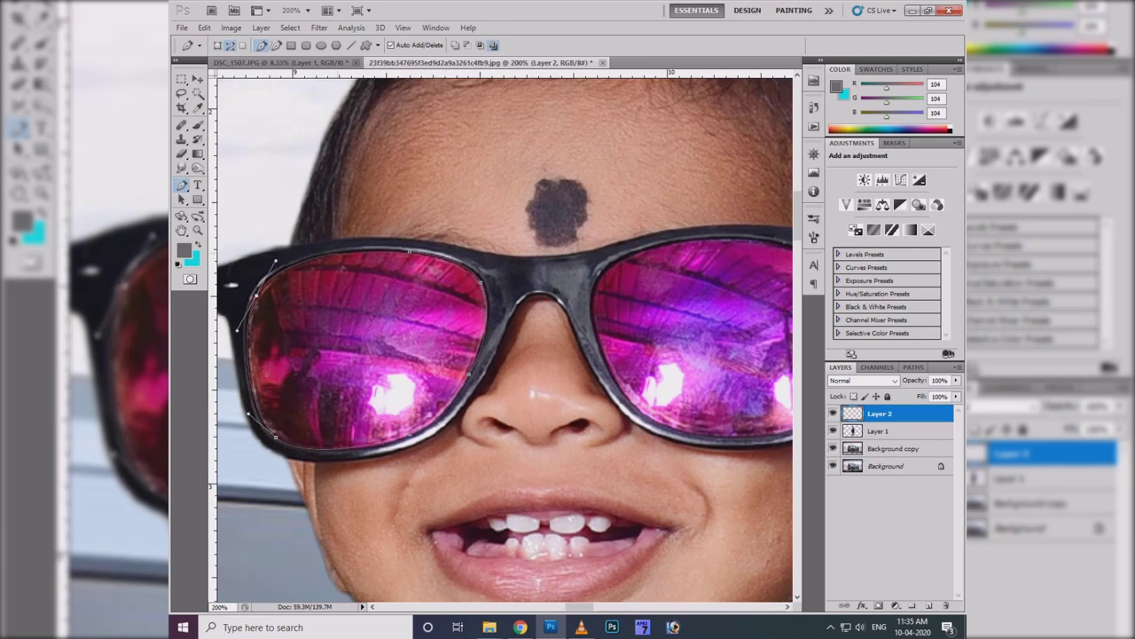
key("ctrl+Return")
key("shift+F6")
key("Return")
key("ctrl+j")
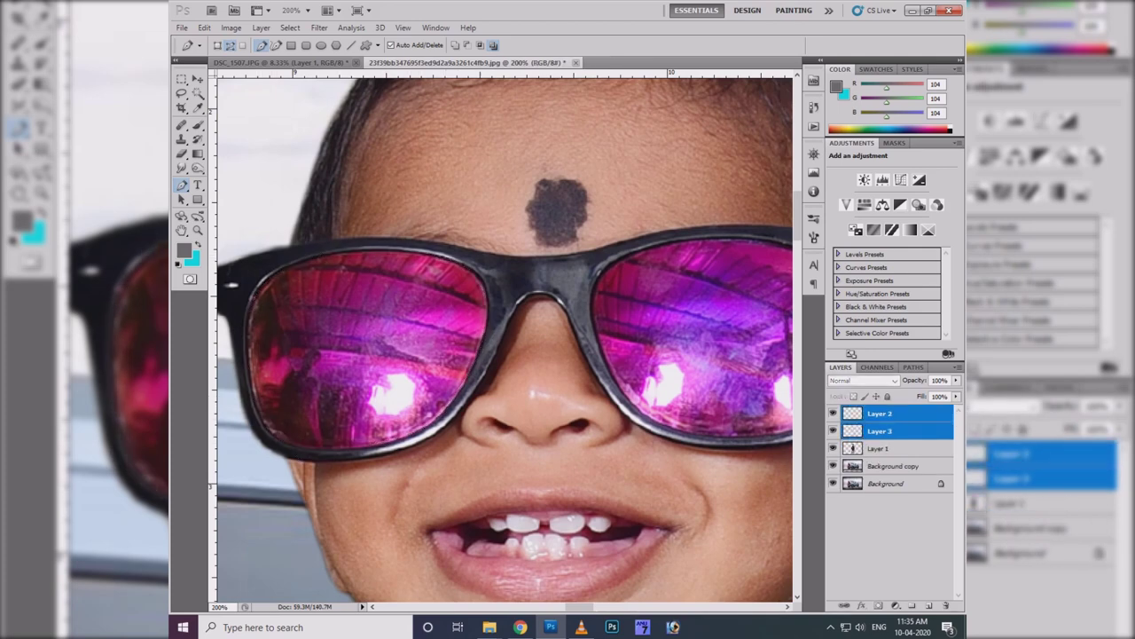
- Merge the two lens layers and bring up Gaussian Blur
key("ctrl+e")
key("ctrl+minus")
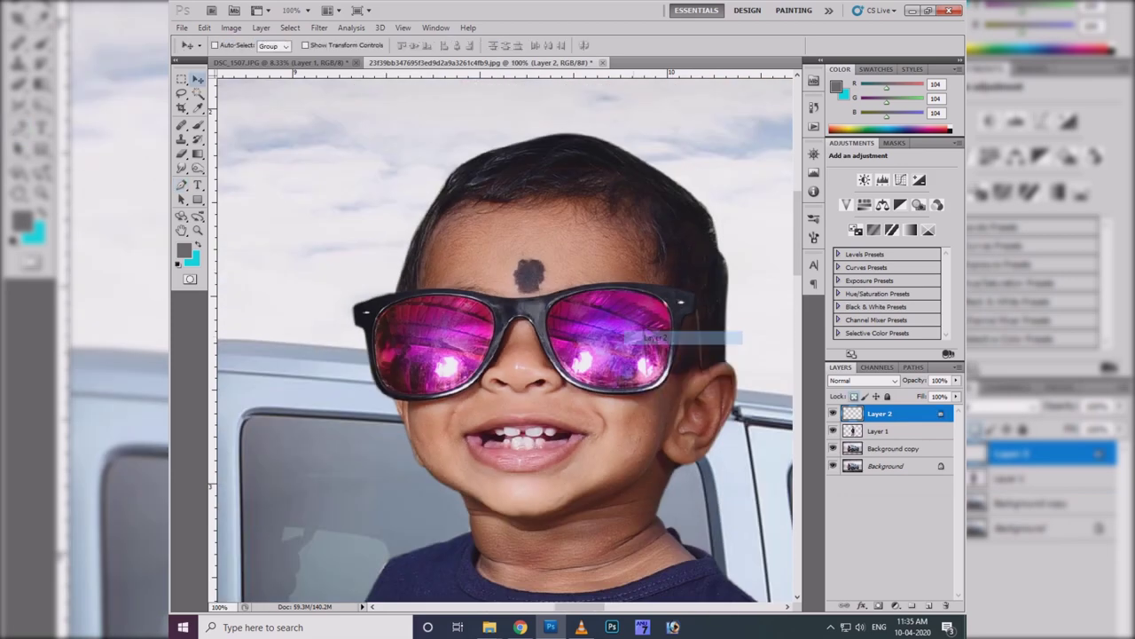
left_click(318, 28)
left_click(483, 182)
- Blur the lenses at radius 7.6, boost saturation, and shift their hue toward cyan-green
key("Down")
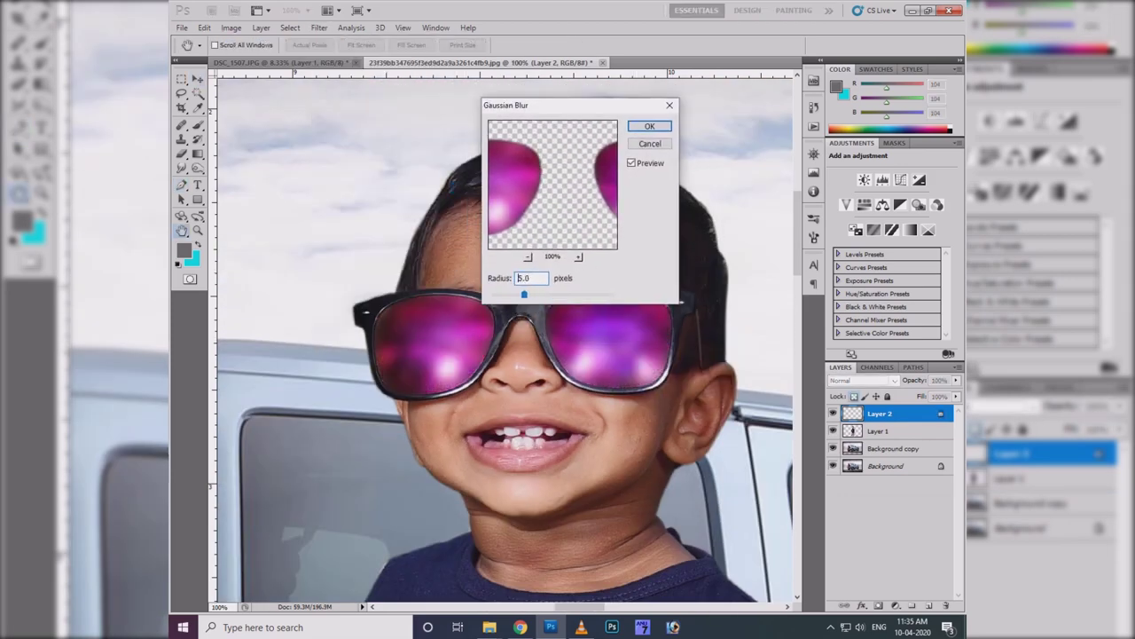
key("Down")
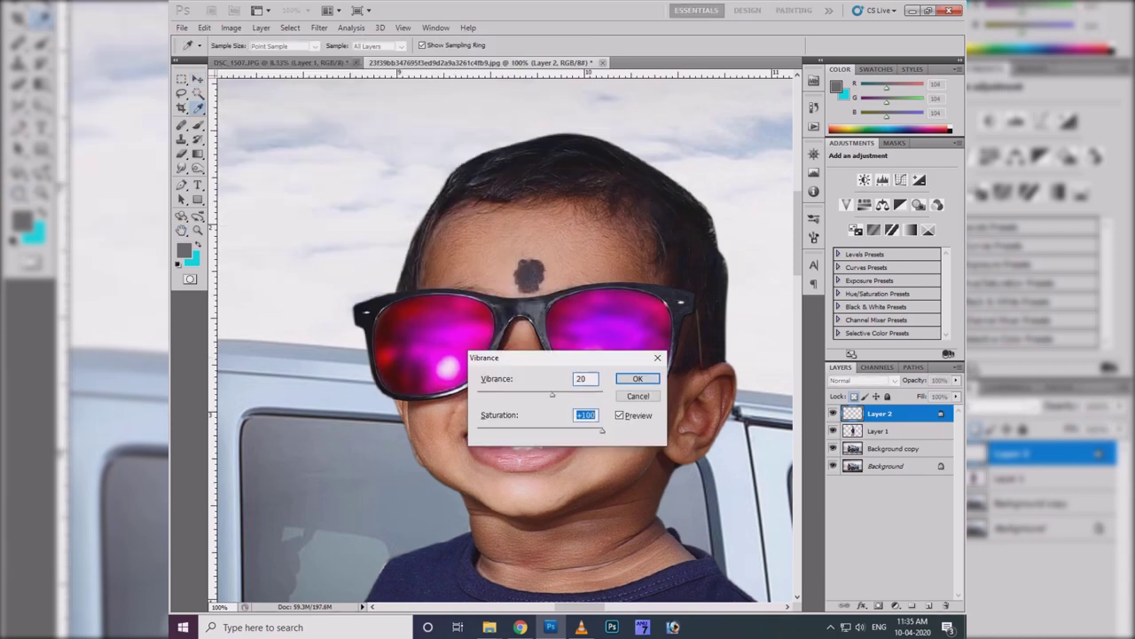
key("Return")
key("ctrl+u")
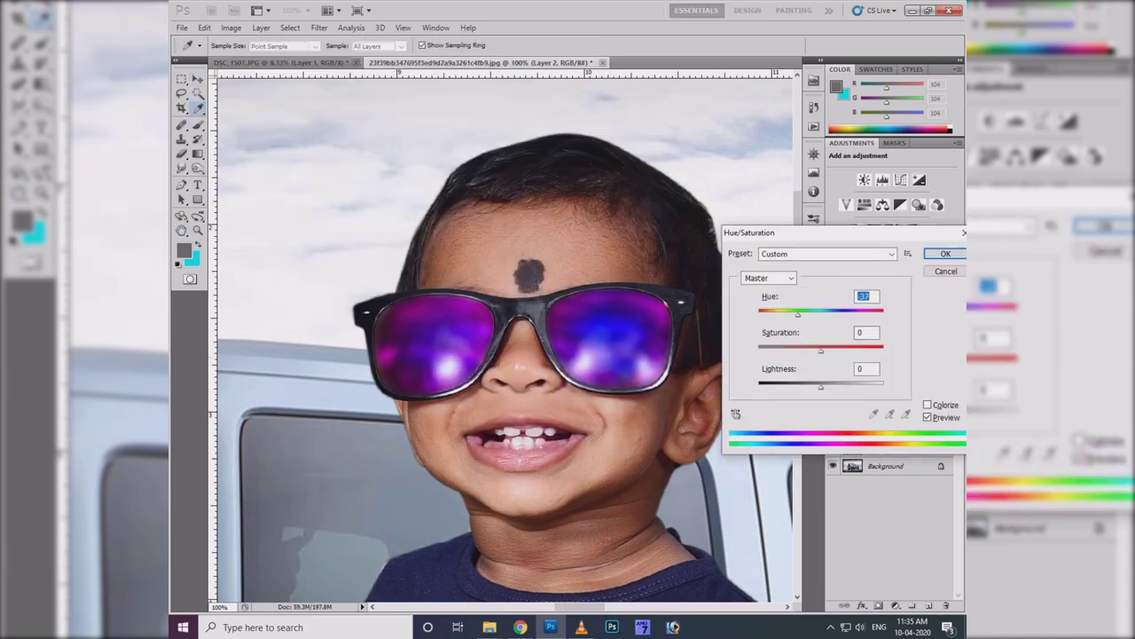
key("shift+Down")
key("shift+Down")
key("shift+Down")
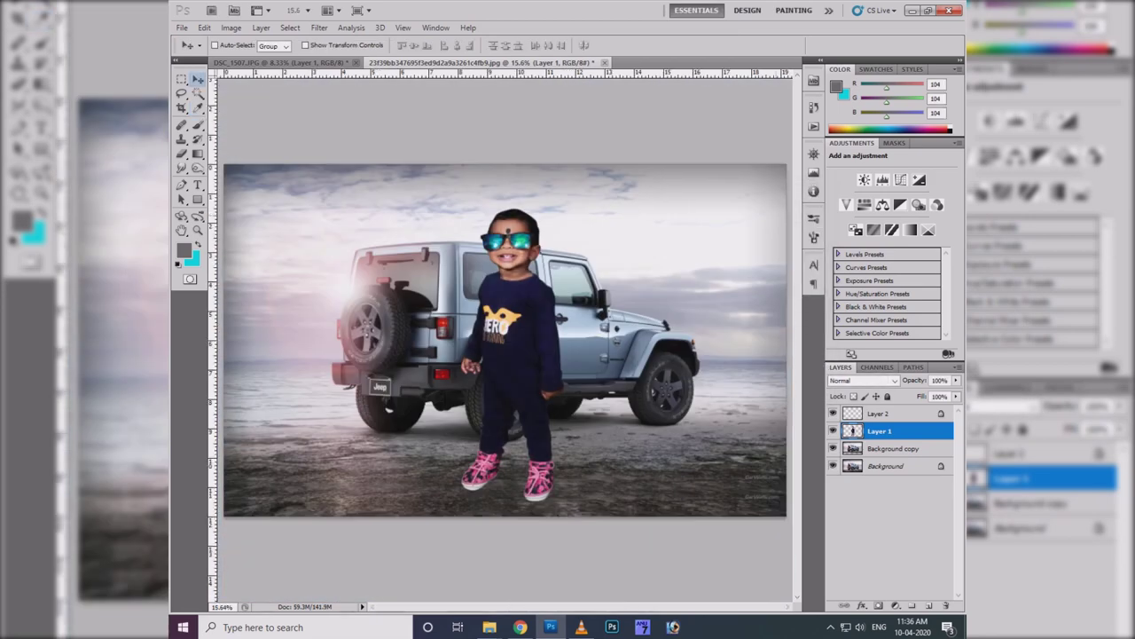
- Select the child's Layer 1 from the canvas layer list
right_click(506, 339)
left_click(528, 349)
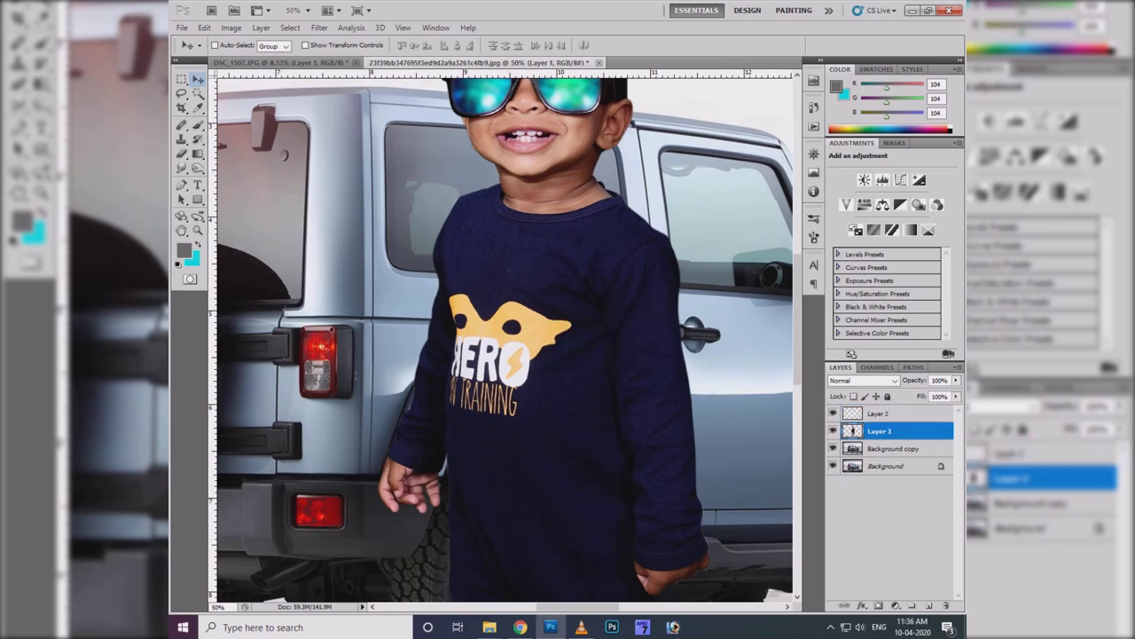
- Commit the Curves on the child and dodge-lighten the chin and neck area
key("Return")
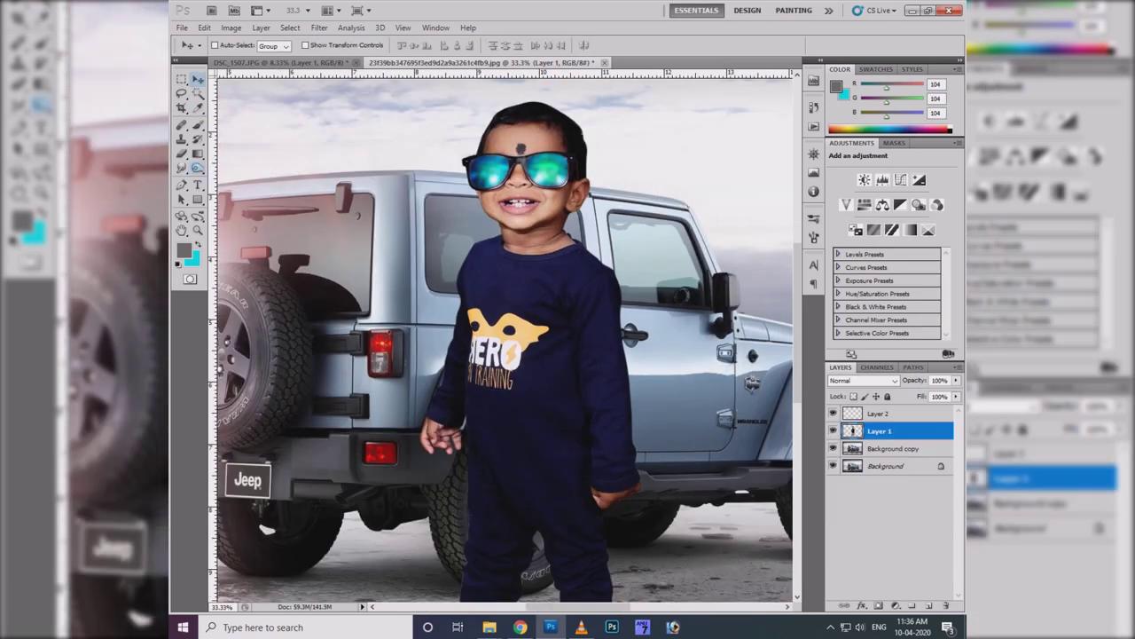
left_click_drag(198, 168, 233, 175)
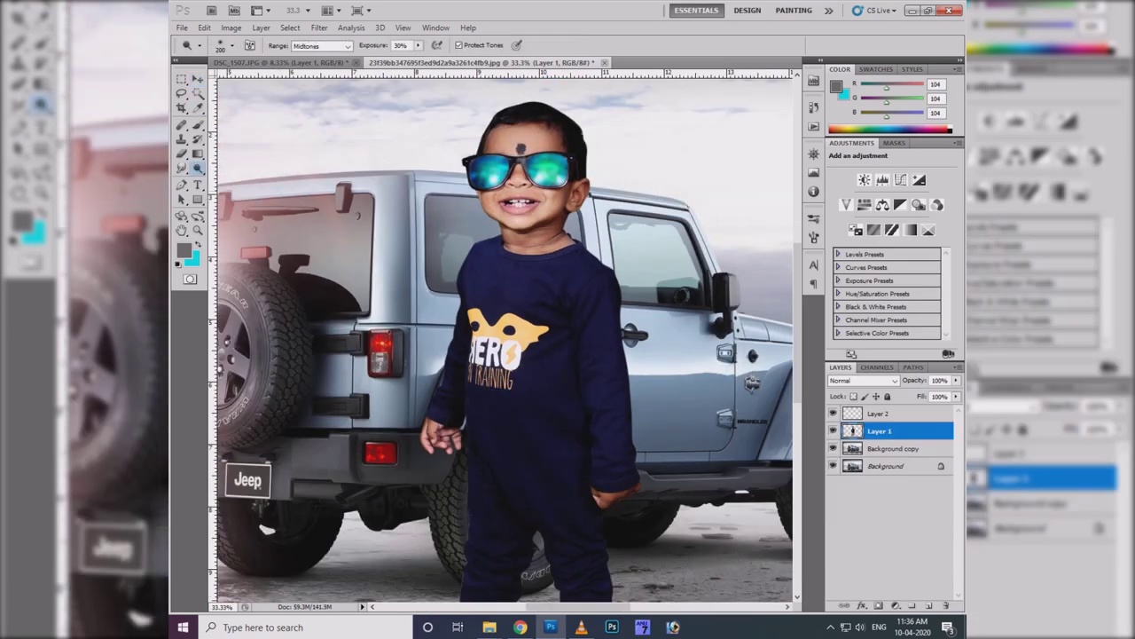
mouse_move(550, 231)
left_mouse_down()
mouse_move(532, 216)
mouse_move(505, 228)
left_mouse_up()
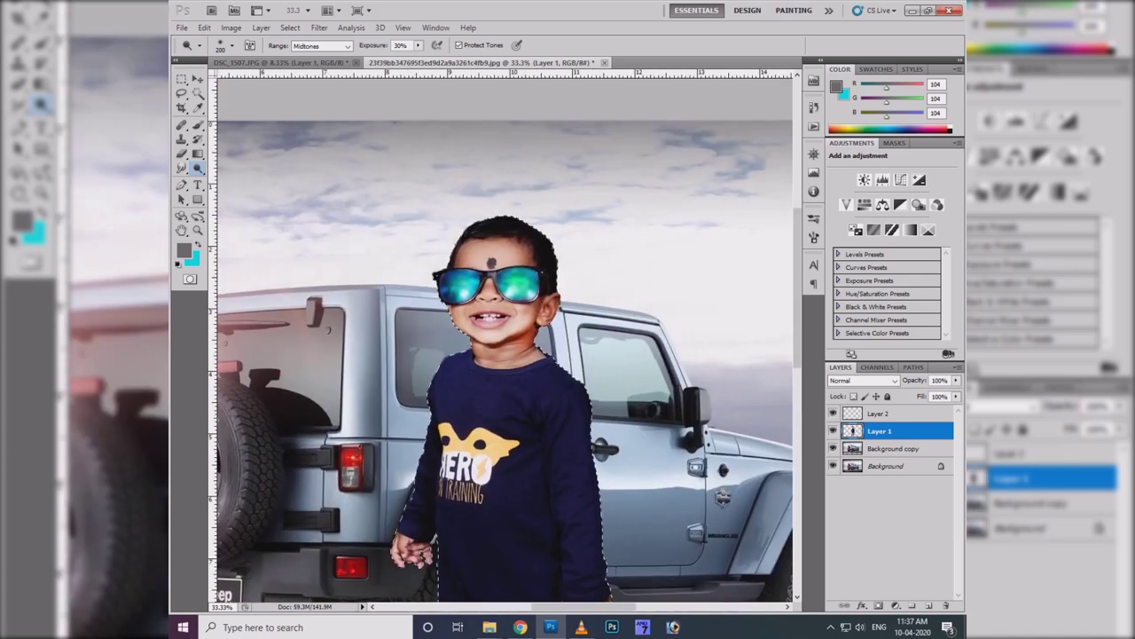
- Feather the selection around the child and go to the Filter menu for SkinFiner
key("shift+F6")
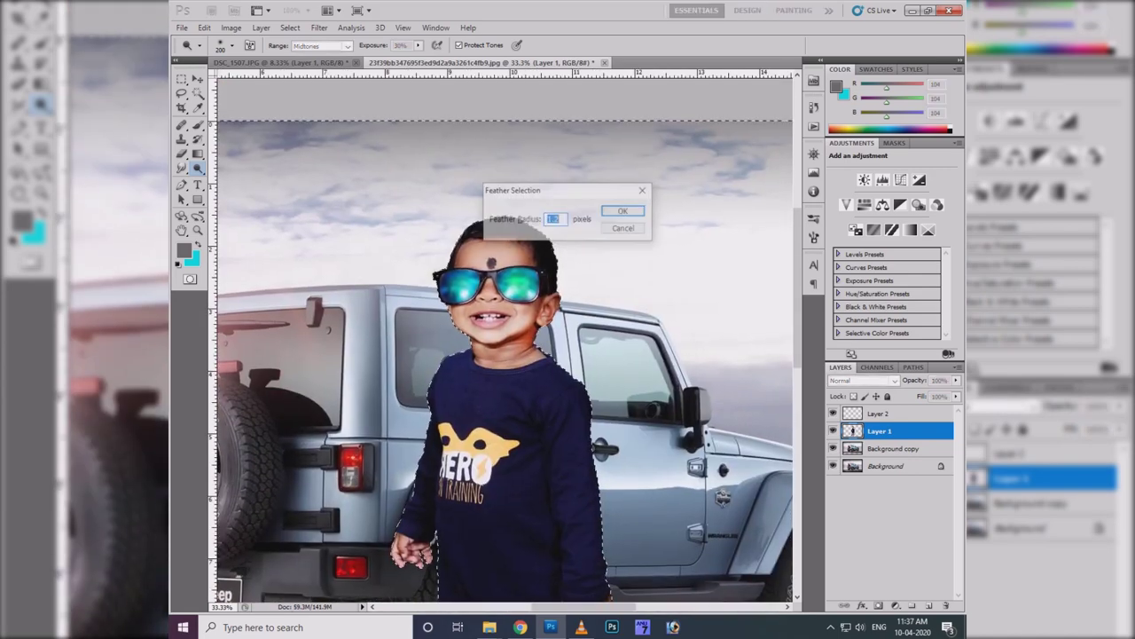
key("Return")
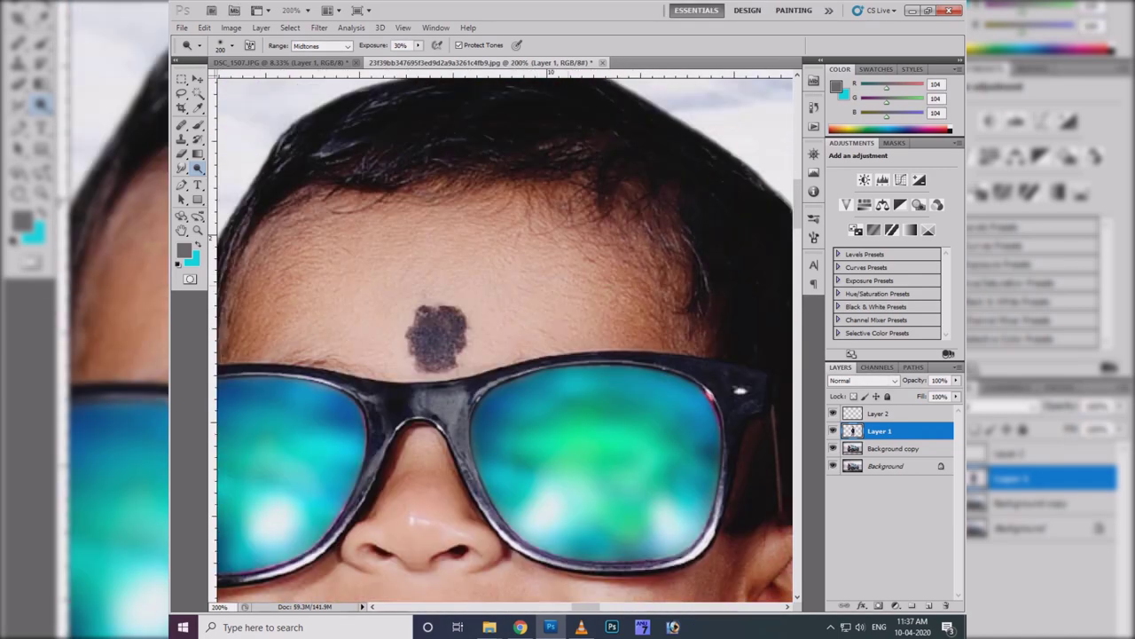
left_click(318, 27)
- Run SkinFiner on the layer copy and apply the skin smoothing back in Photoshop
key("Return")
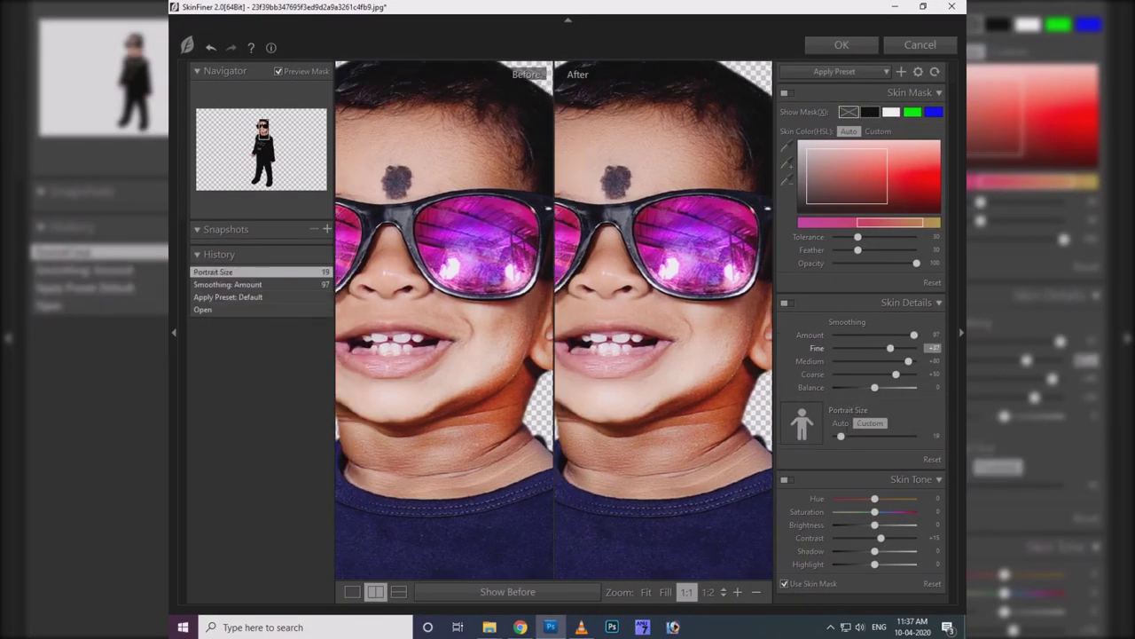
key("Return")
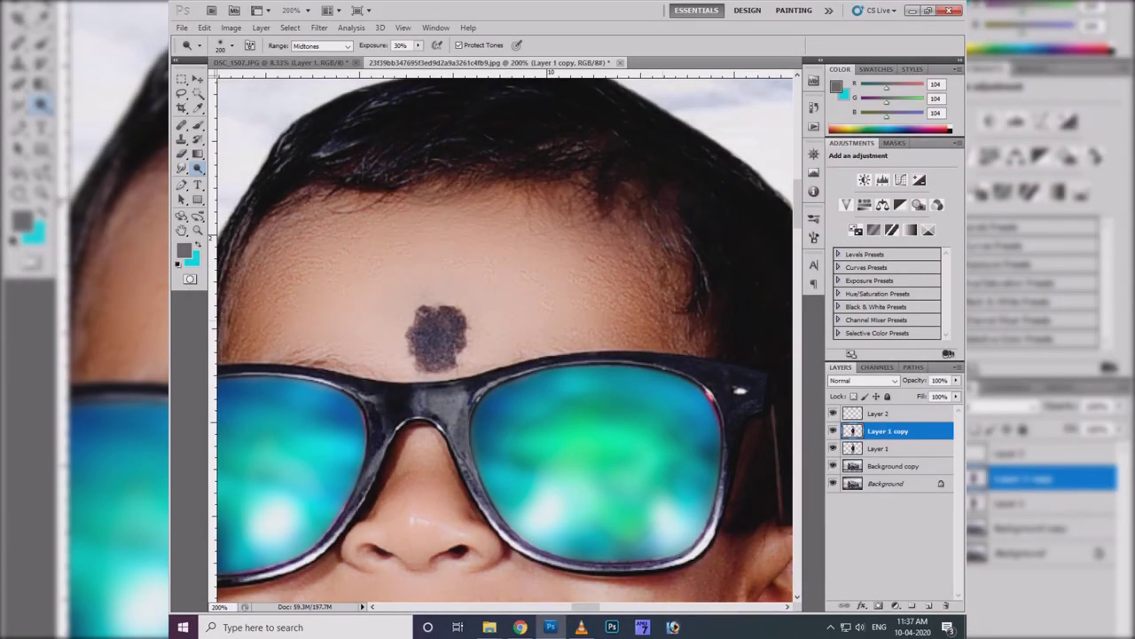
key("v")
key("ctrl+shift+f")
key("Return")
- Merge the smoothed copy into Layer 1 and heal the forehead mole with the Healing Brush
key("ctrl+e")
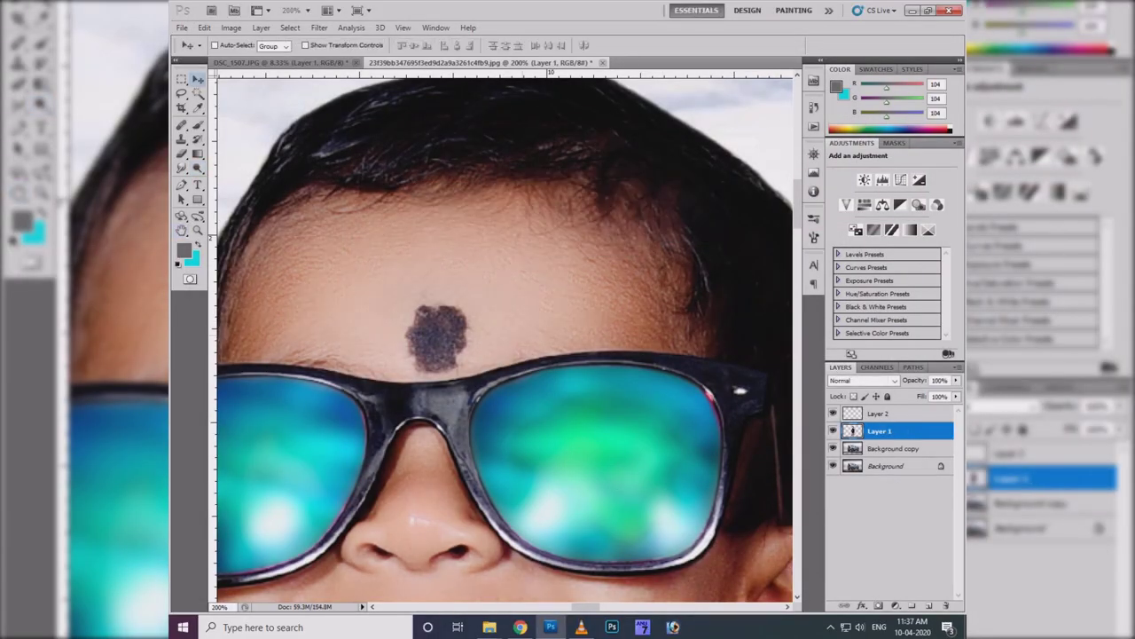
scroll(366, 461, "up", 1)
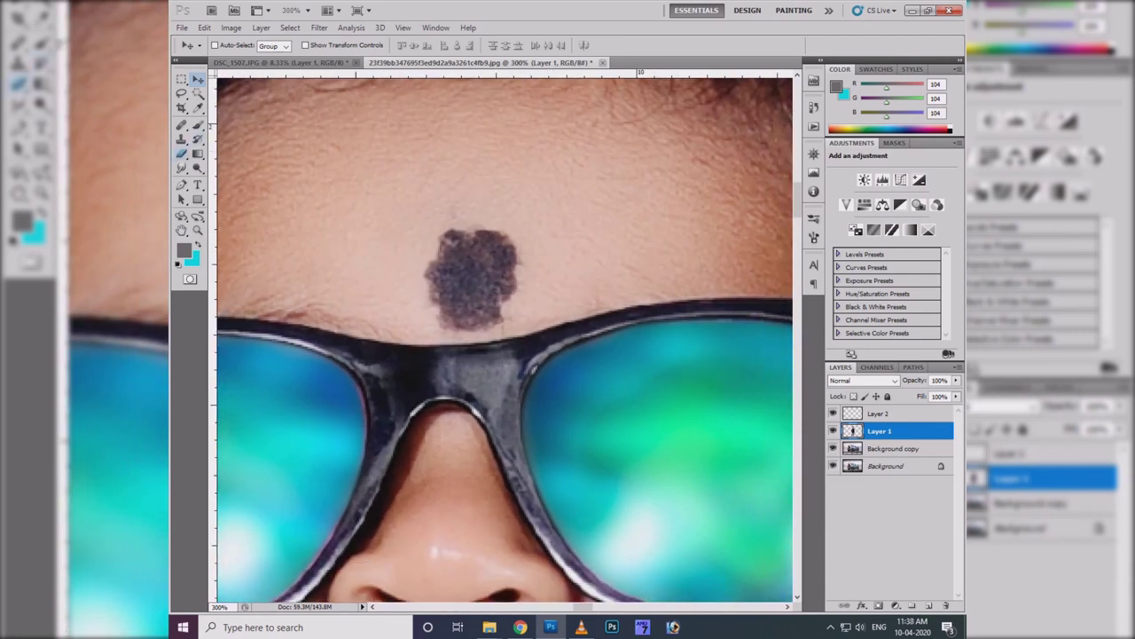
right_click(182, 125)
left_click(235, 135)
left_click_drag(484, 240, 511, 257)
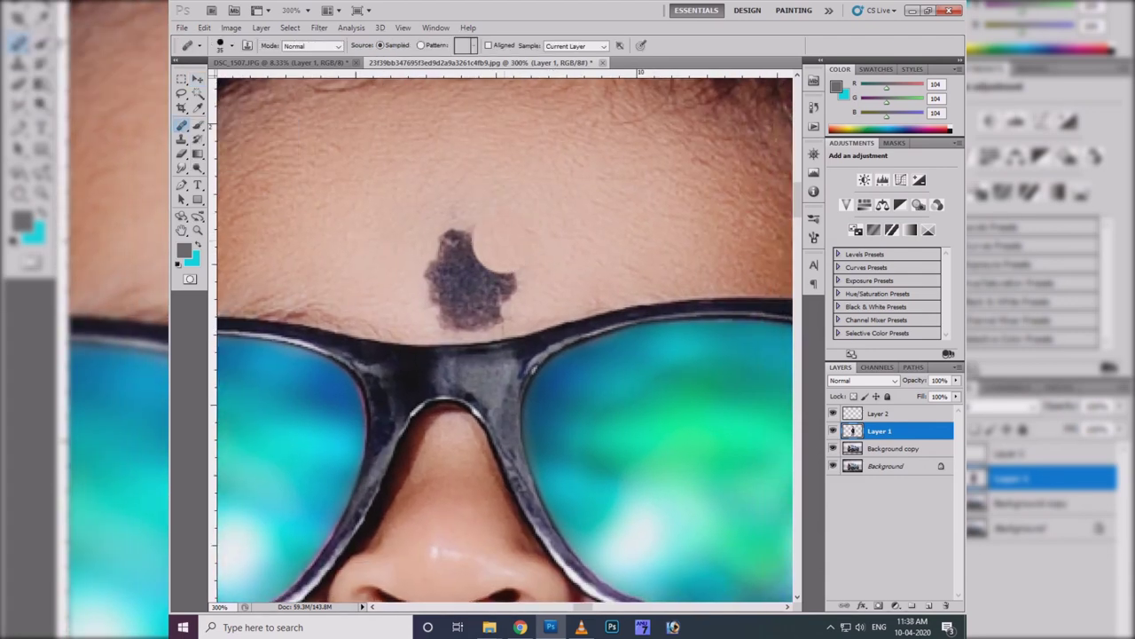
left_click_drag(452, 229, 483, 271)
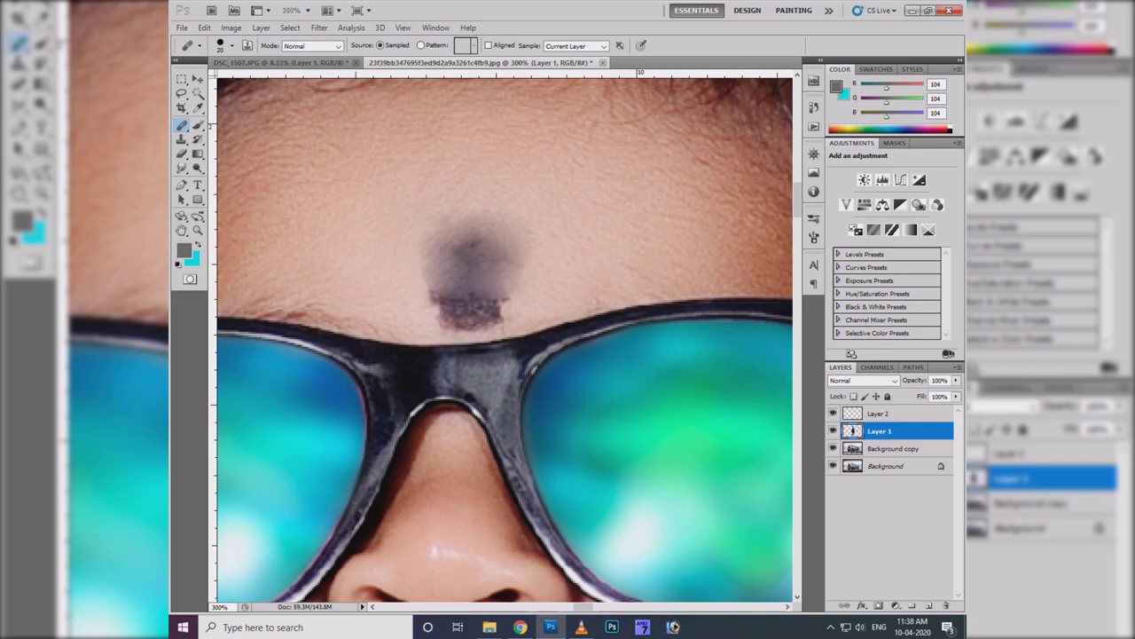
- Patch the remaining forehead mole and the blotchy area above the nose bridge
right_click(182, 125)
left_click(235, 149)
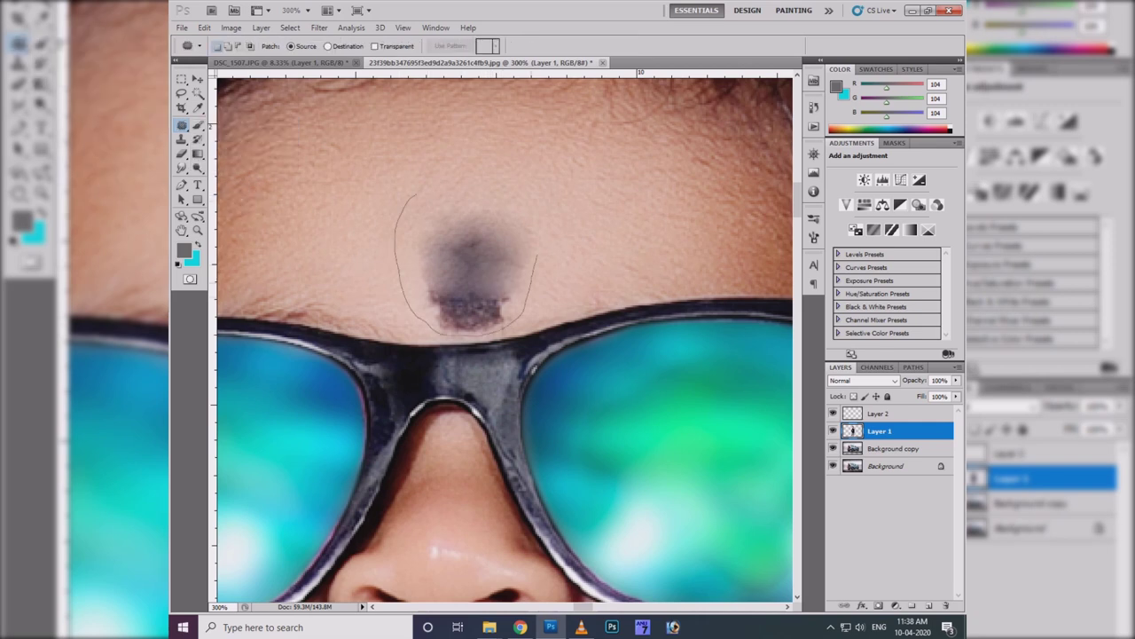
left_click_drag(536, 257, 414, 194)
left_click_drag(465, 266, 451, 239)
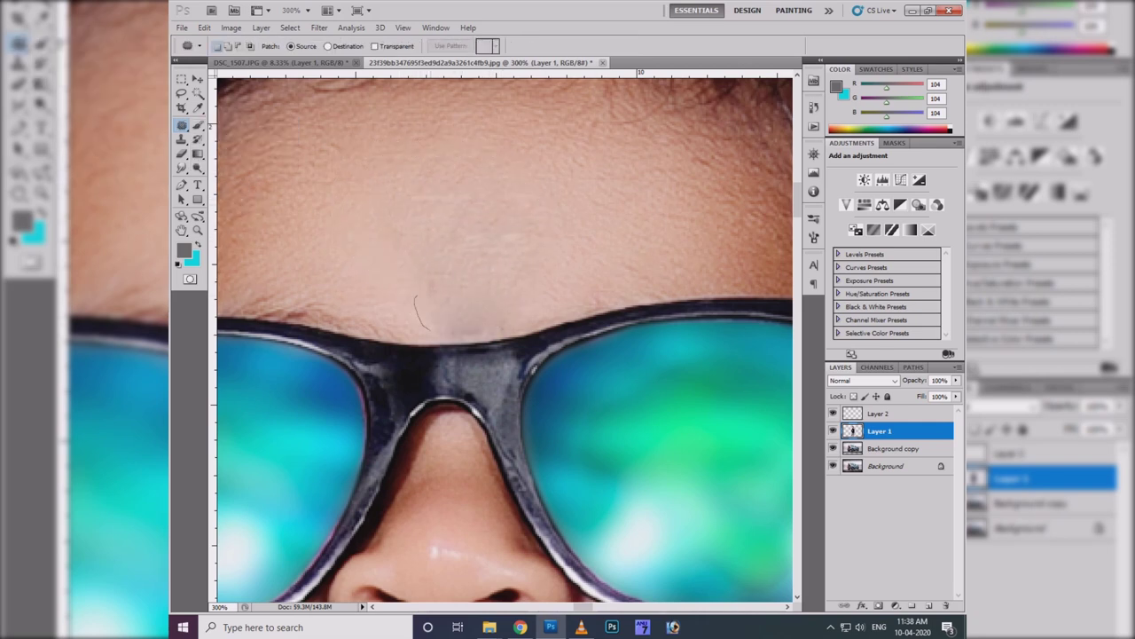
left_click_drag(515, 326, 417, 297)
left_click_drag(474, 267, 435, 240)
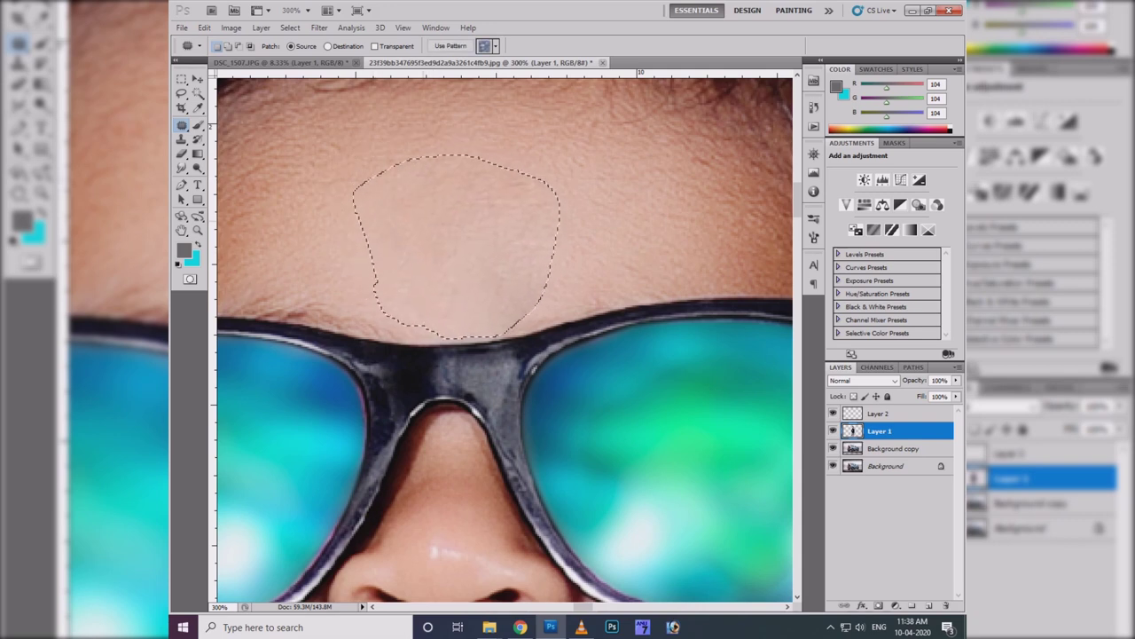
key("ctrl+d")
key("s")
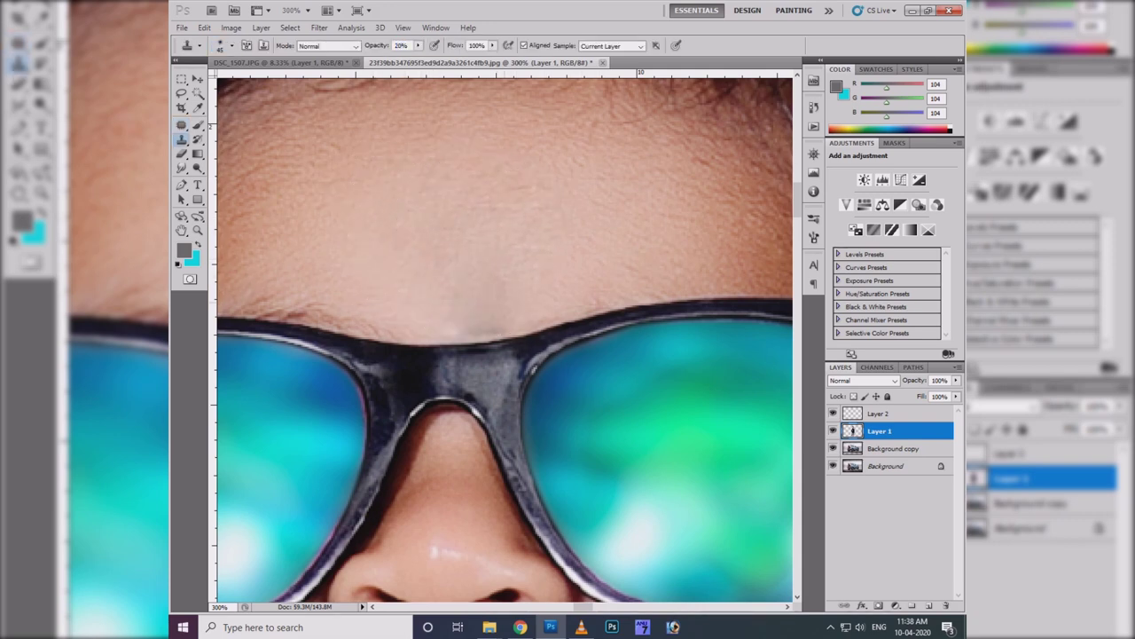
- Lasso-select the ground around both pink shoes
key("ctrl+minus")
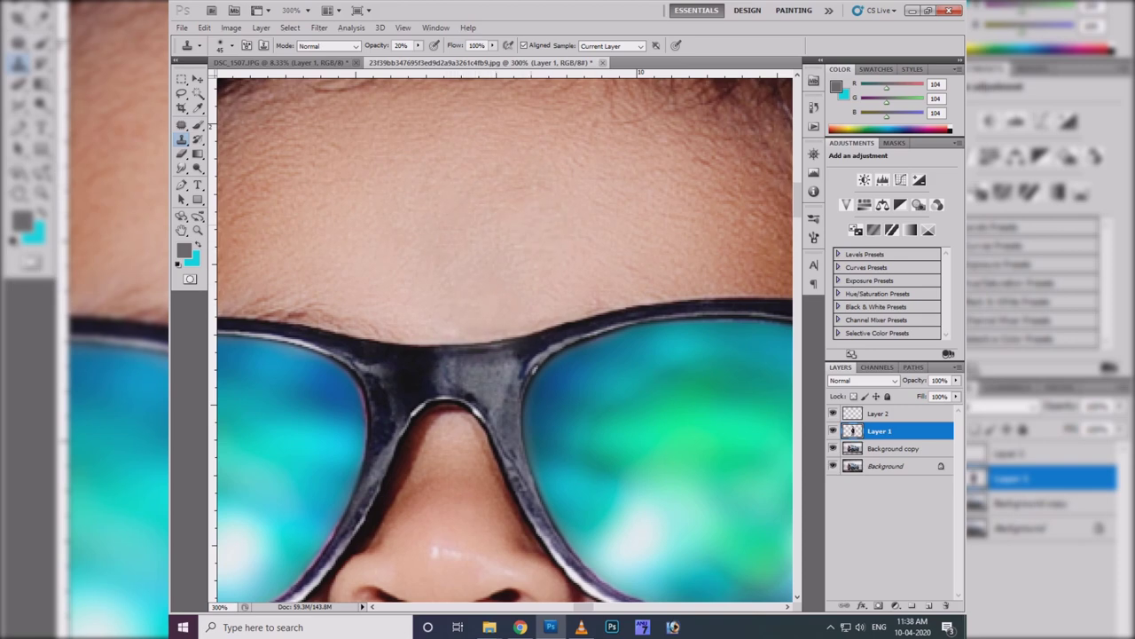
key("ctrl+minus")
key("ctrl+minus")
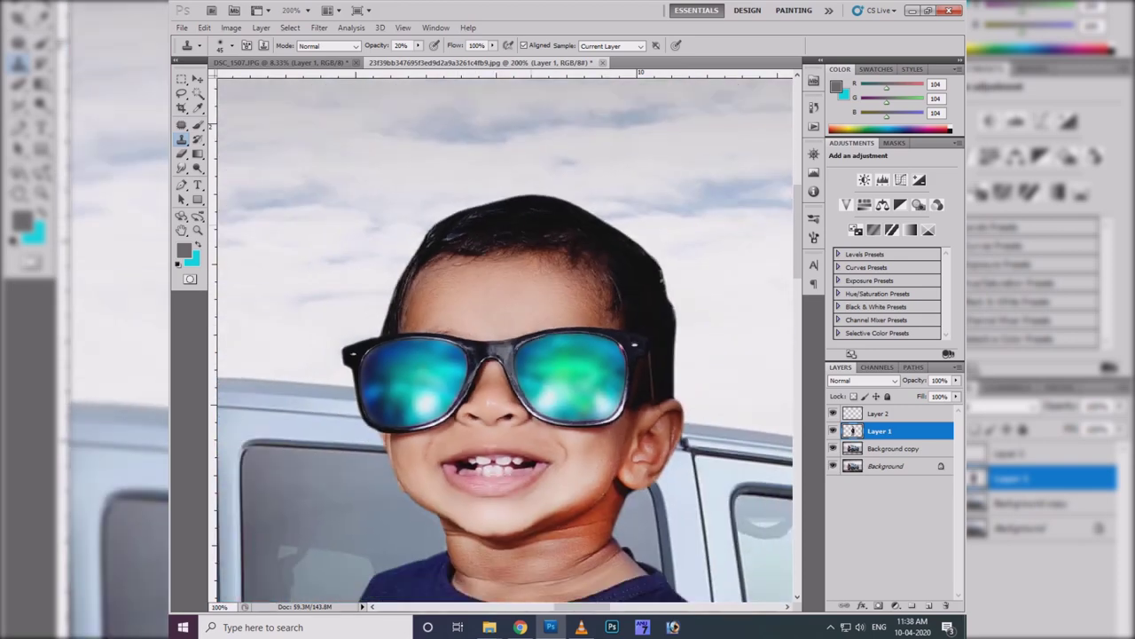
key("ctrl+minus")
key("ctrl+minus")
key("ctrl+plus")
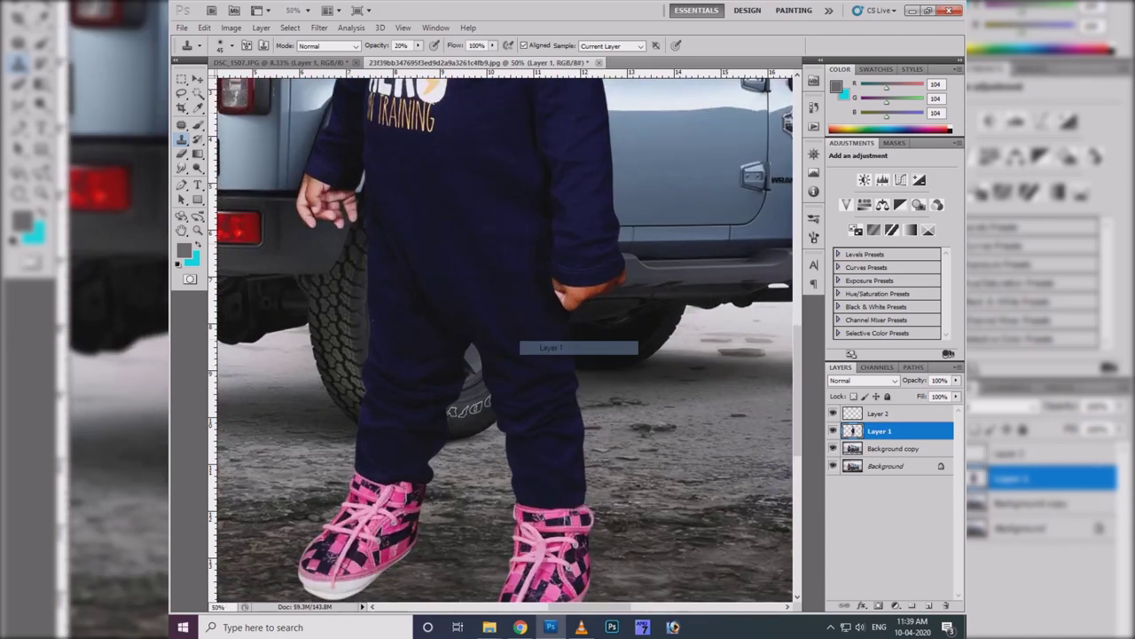
key("ctrl+plus")
key("ctrl+plus")
right_click(419, 223)
key("Escape")
key("ctrl+minus")
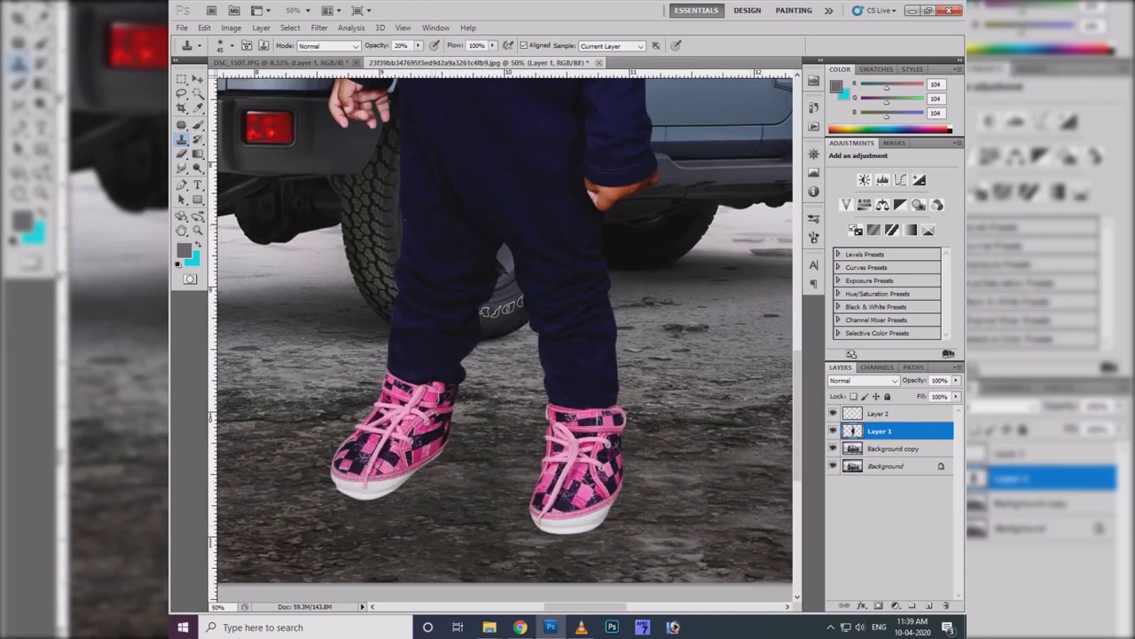
key("l")
left_click_drag(350, 397, 387, 542)
left_click_drag(541, 365, 462, 364)
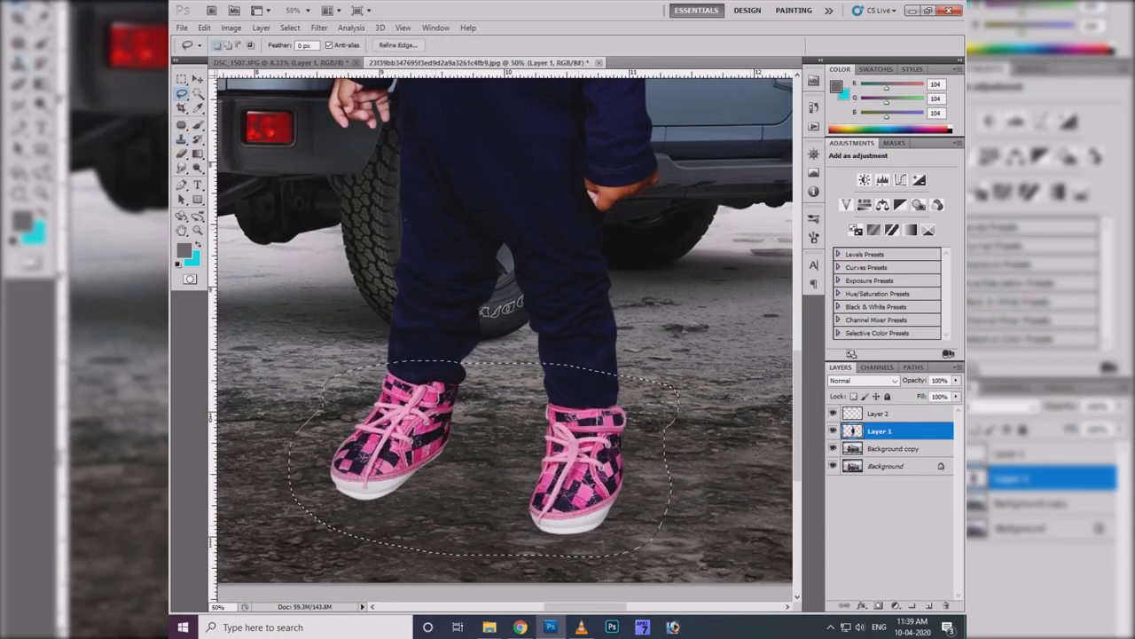
- Copy the shoe area to a new layer and darken it to pure black with Curves
key("ctrl+j")
key("ctrl+m")
left_click_drag(940, 281, 940, 435)
key("Return")
- Soften the black shoe copy with an 85.2 px Gaussian Blur
left_click(319, 28)
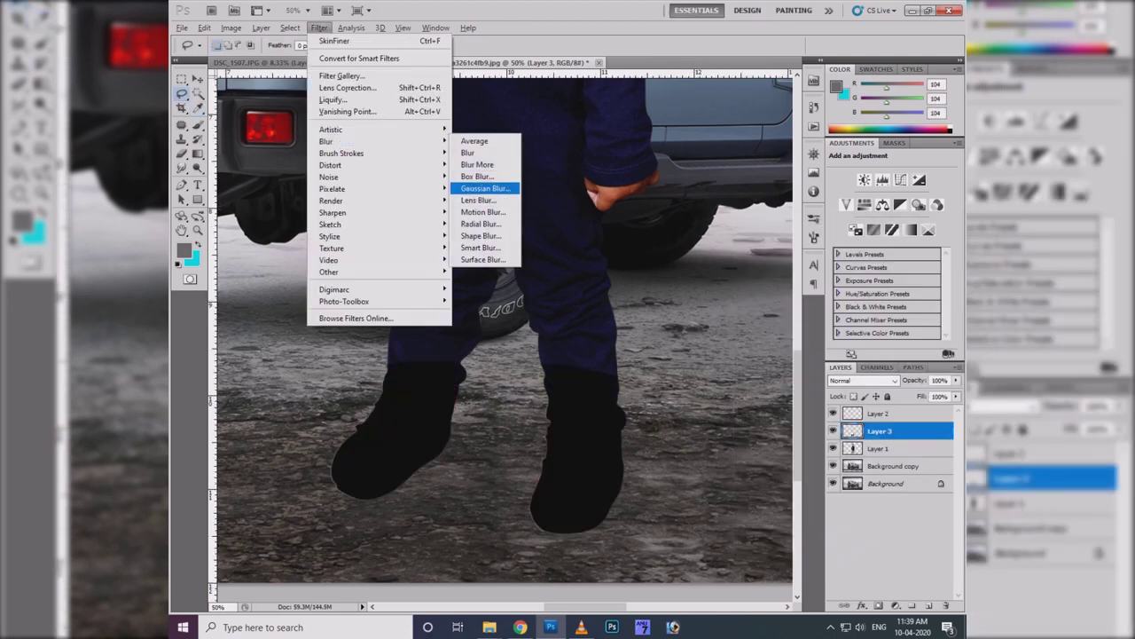
left_click(533, 153)
key("Return")
key("v")
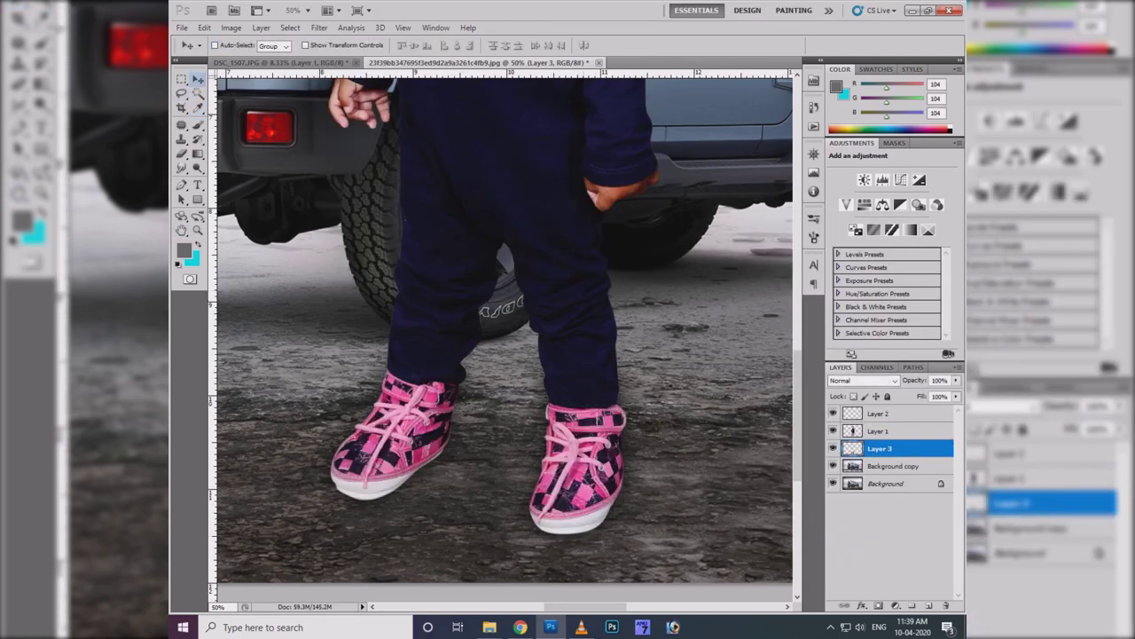
left_click(319, 28)
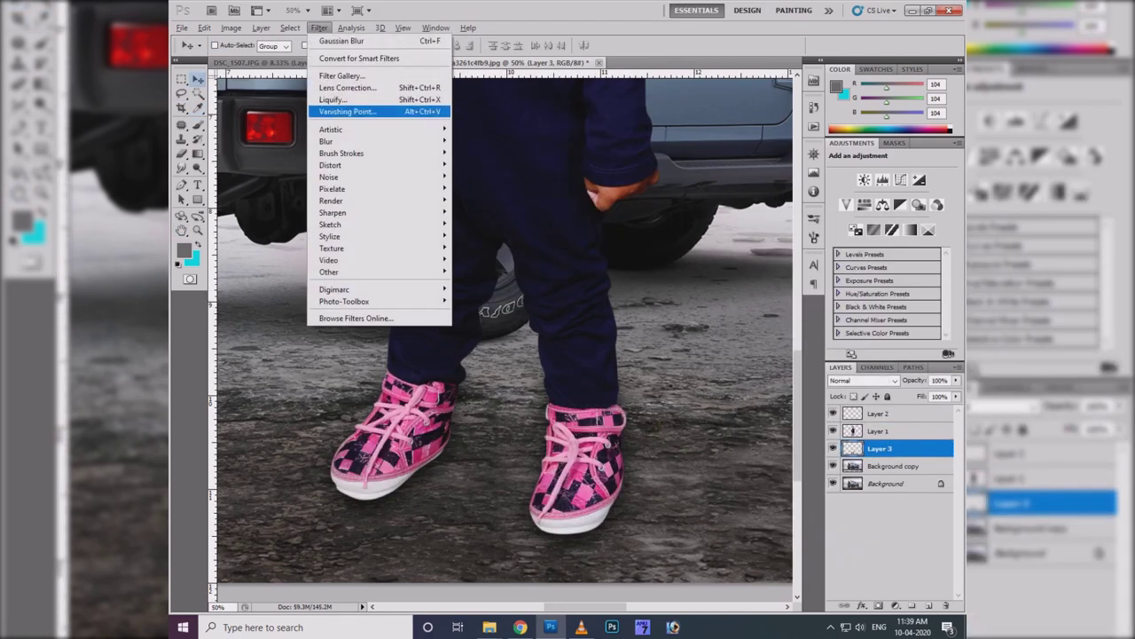
left_click(484, 195)
left_click(883, 34)
left_click(319, 27)
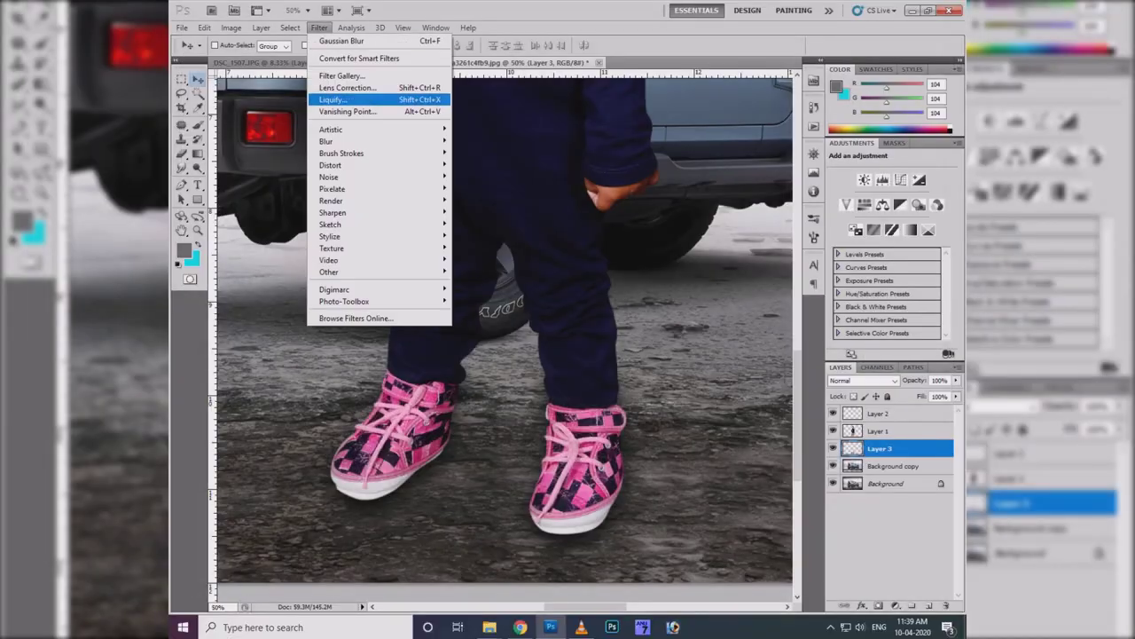
left_click(486, 187)
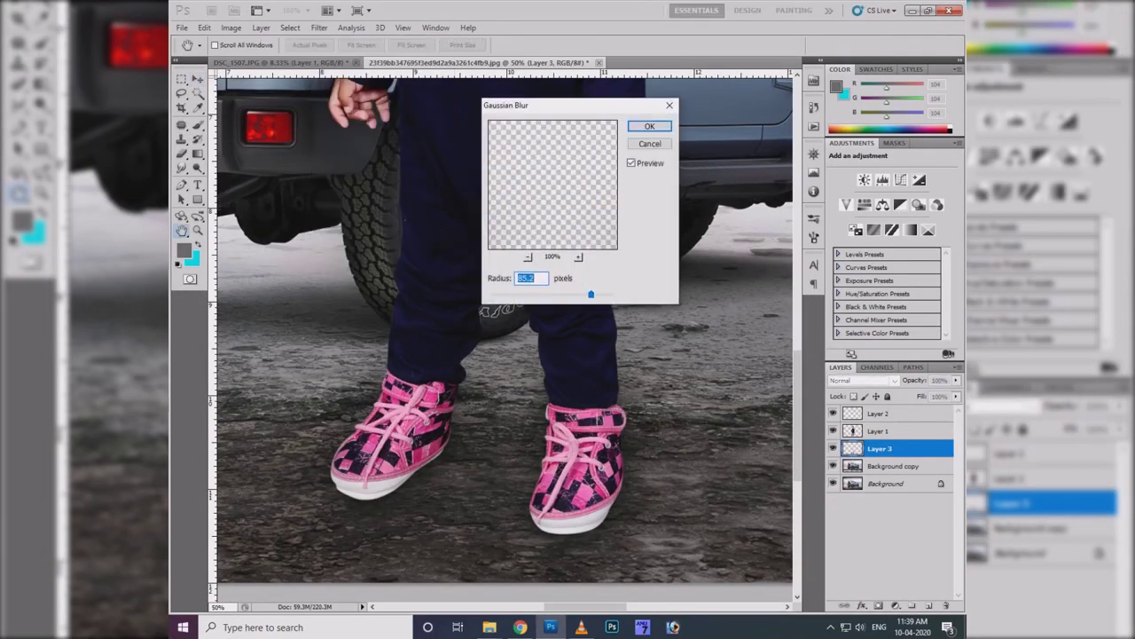
key("Return")
- Reshape the blurred shadow under the feet with Free Transform and fit the image in view
key("ctrl+t")
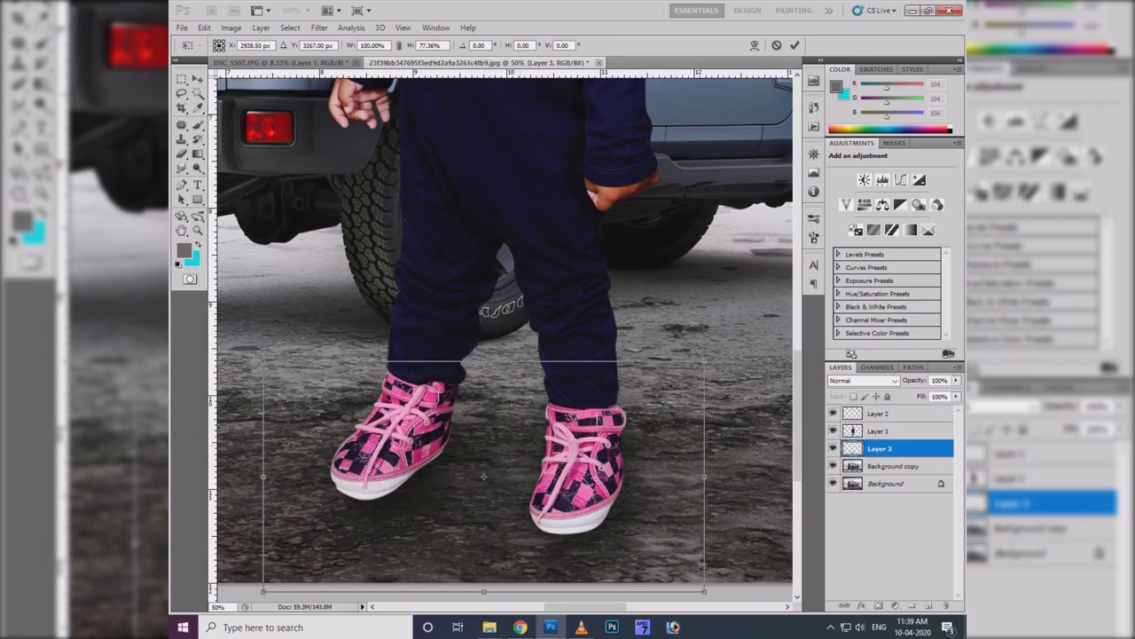
key("Return")
key("ctrl+0")
- Duplicate the shadow as Layer 3 copy and select Layer 1 with the child
key("ctrl+j")
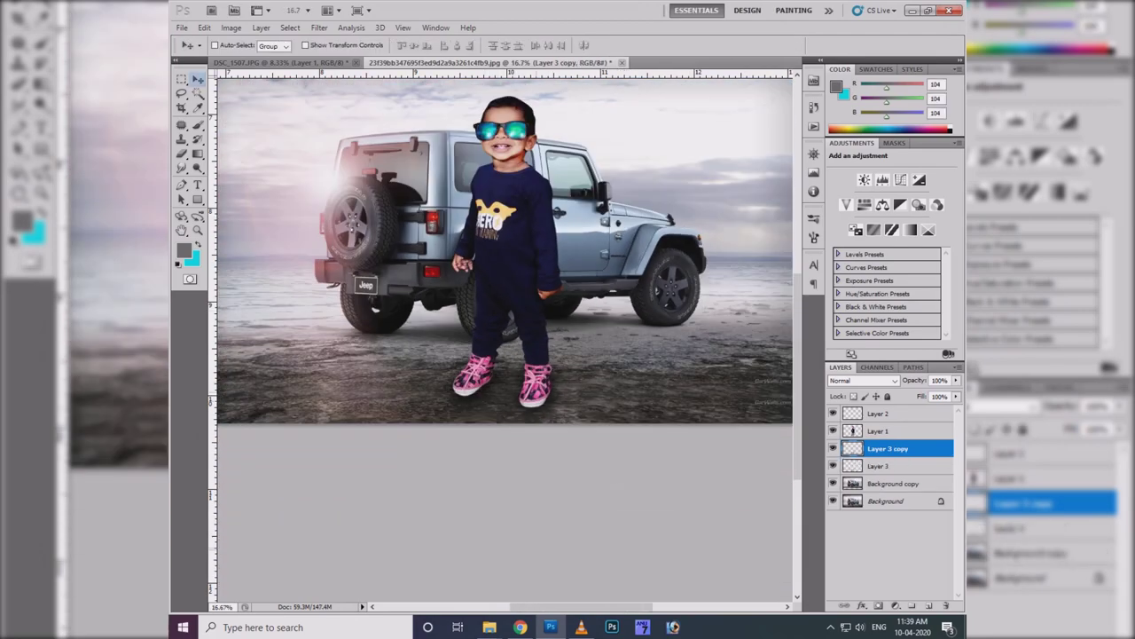
scroll(503, 198, "up", 5)
left_click(503, 198, "ctrl")
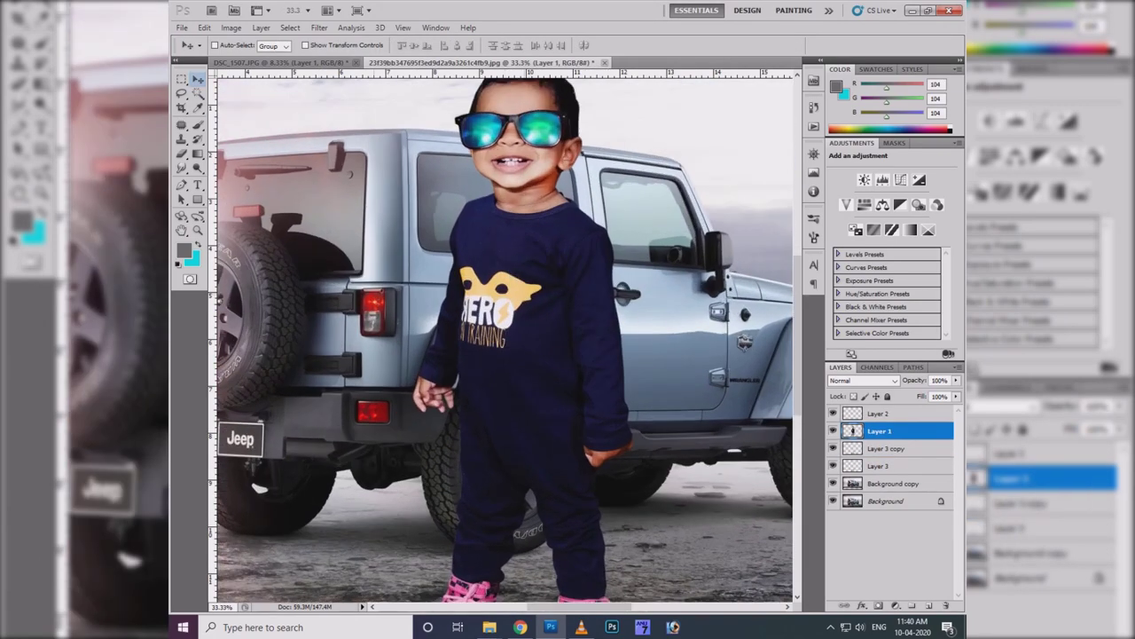
scroll(289, 410, "up", 1)
scroll(289, 410, "up", 1)
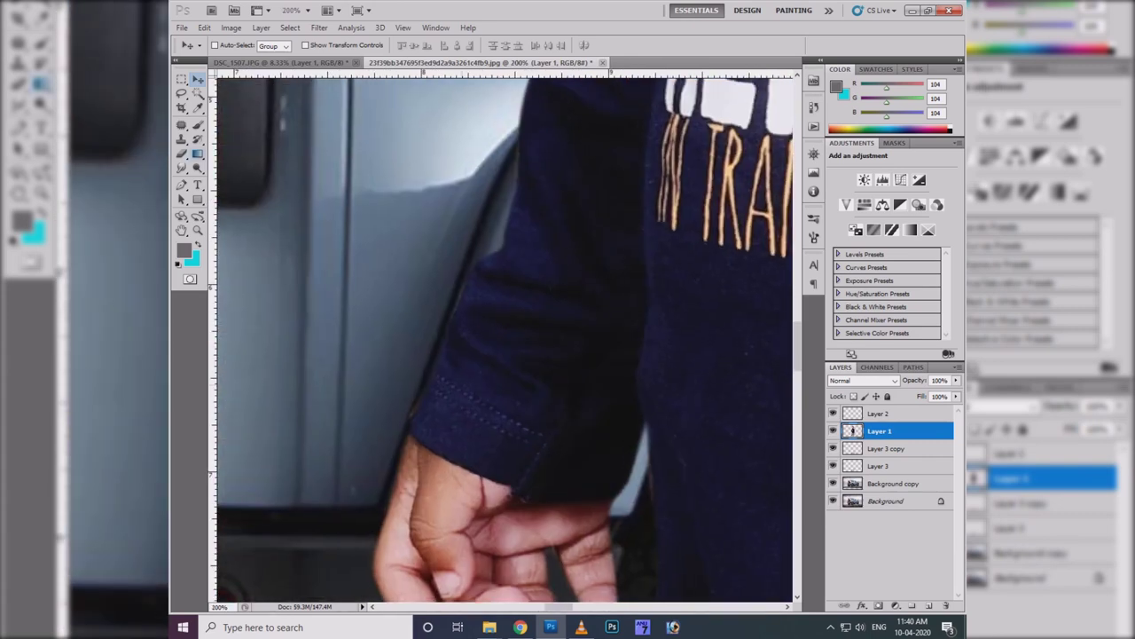
- Keep the Dodge tool active from the lighten/darken toning tools
left_click(198, 166)
left_click(247, 167)
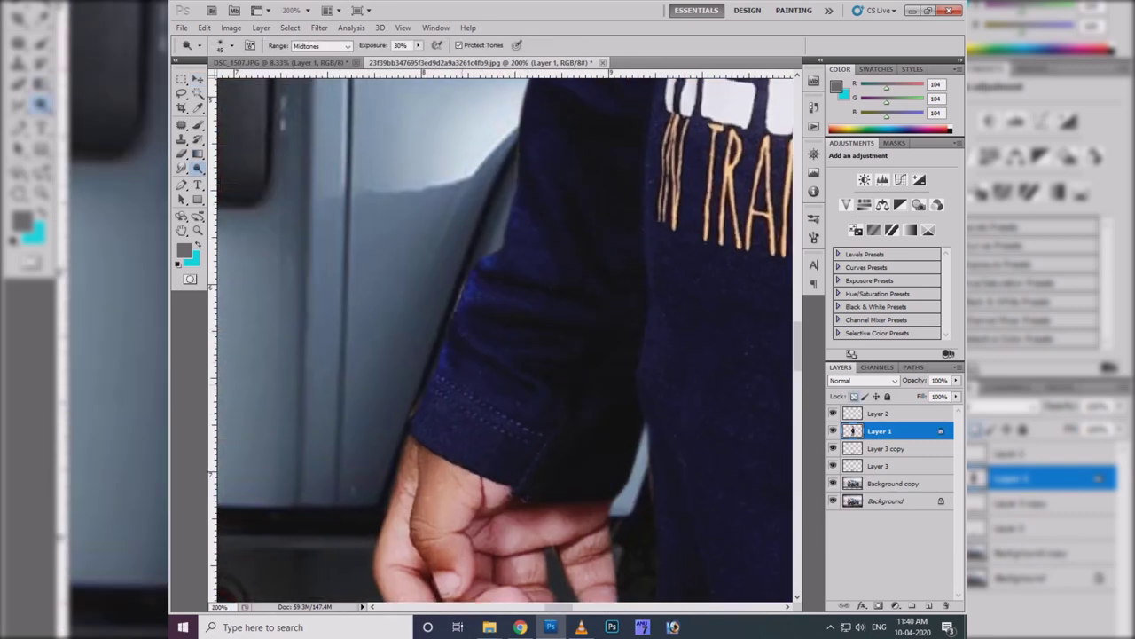
scroll(504, 337, "up", 3)
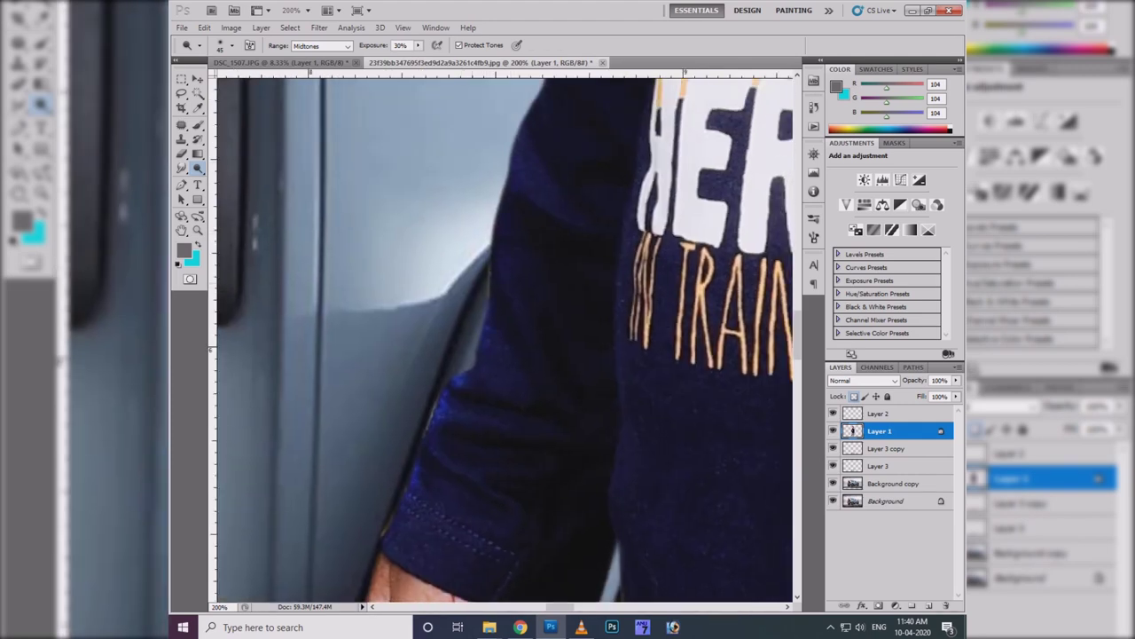
scroll(504, 337, "up", 4)
scroll(504, 337, "down", 2)
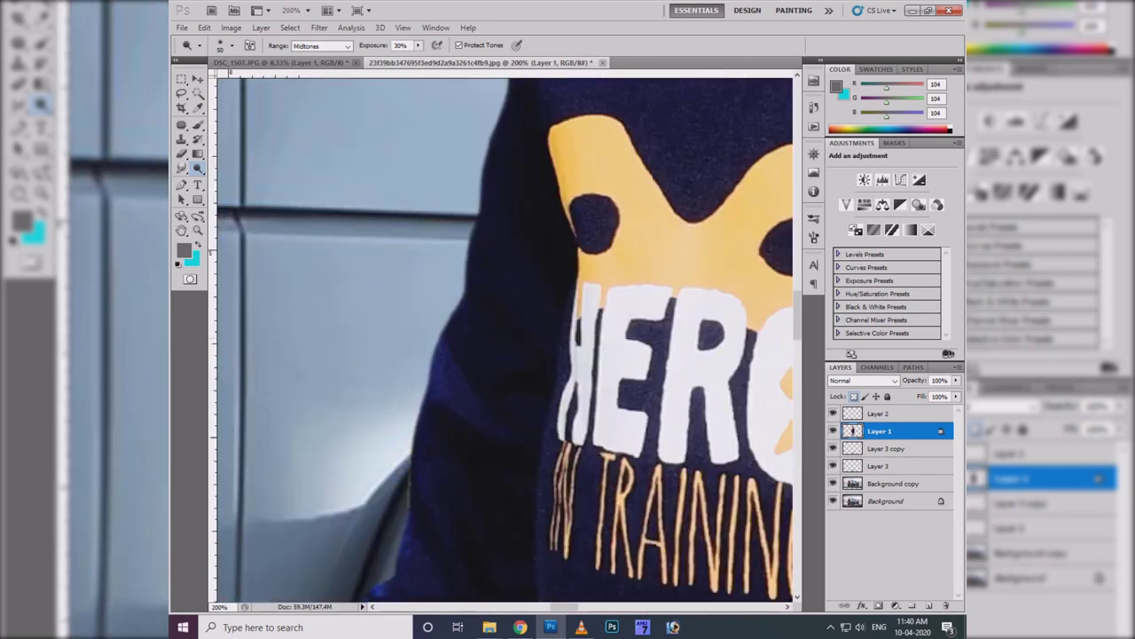
- Set the foreground colour to a brighter blue based on the shirt's navy
left_click(183, 251)
left_click(417, 479)
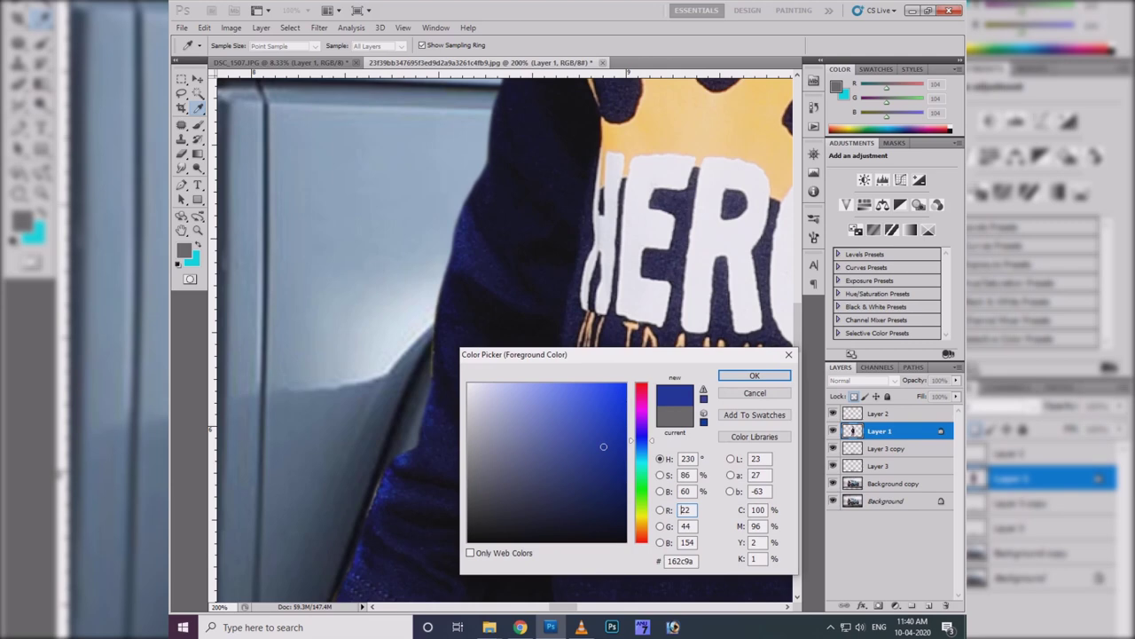
left_click(608, 384)
left_click(754, 375)
- Brush a bright blue rim glow along the shirt's left edge
key("b")
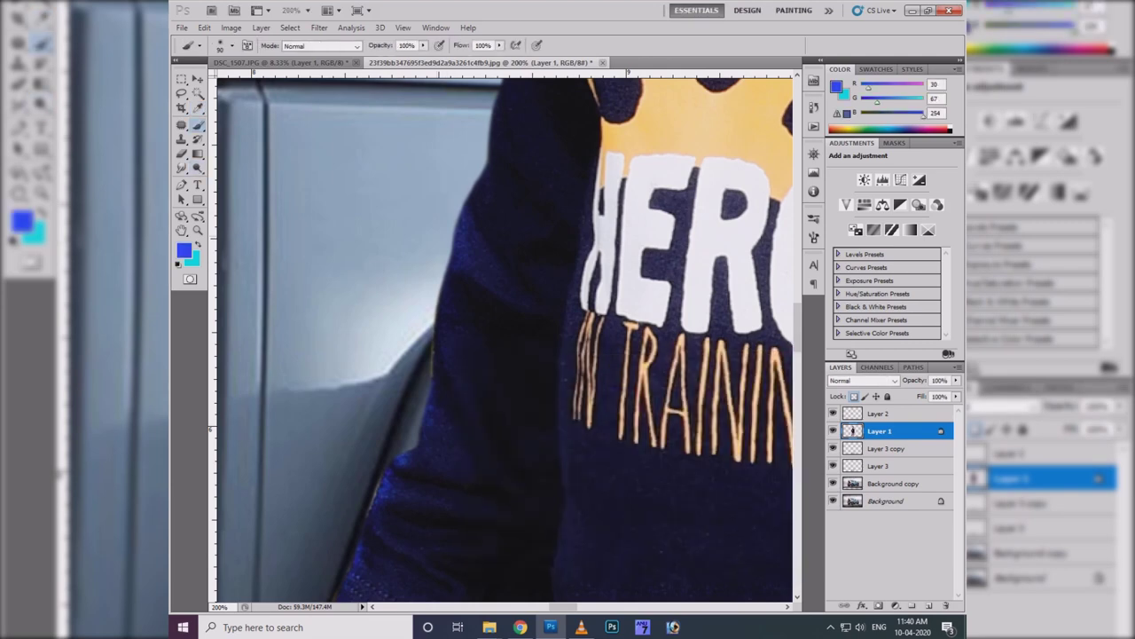
scroll(504, 338, "down", 2)
scroll(504, 337, "up", 3)
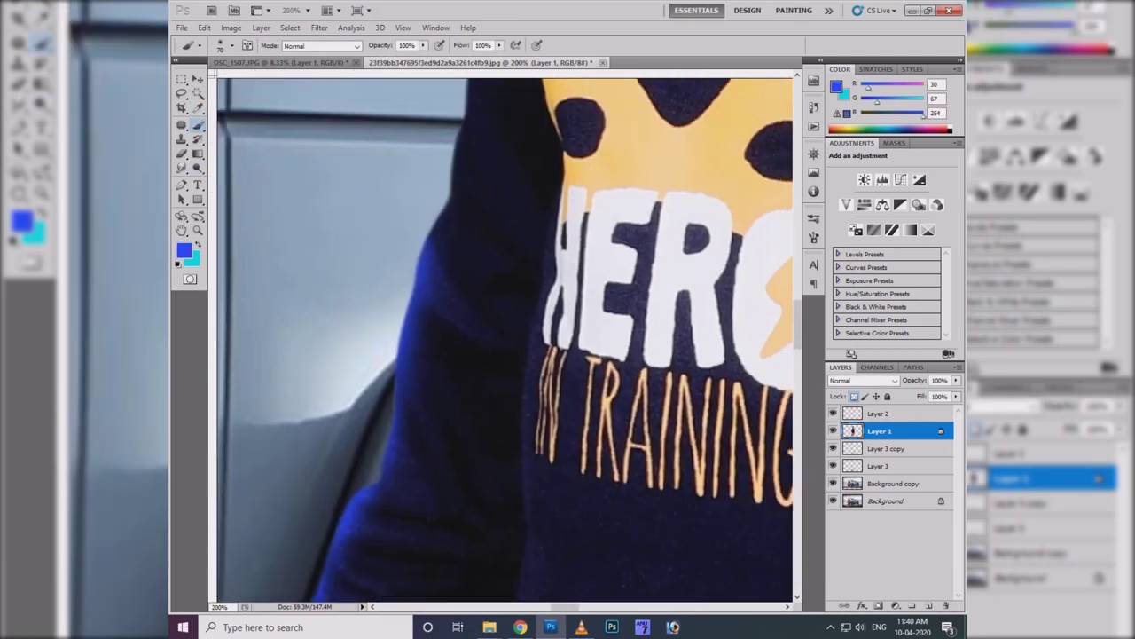
scroll(504, 337, "up", 2)
scroll(504, 337, "up", 2)
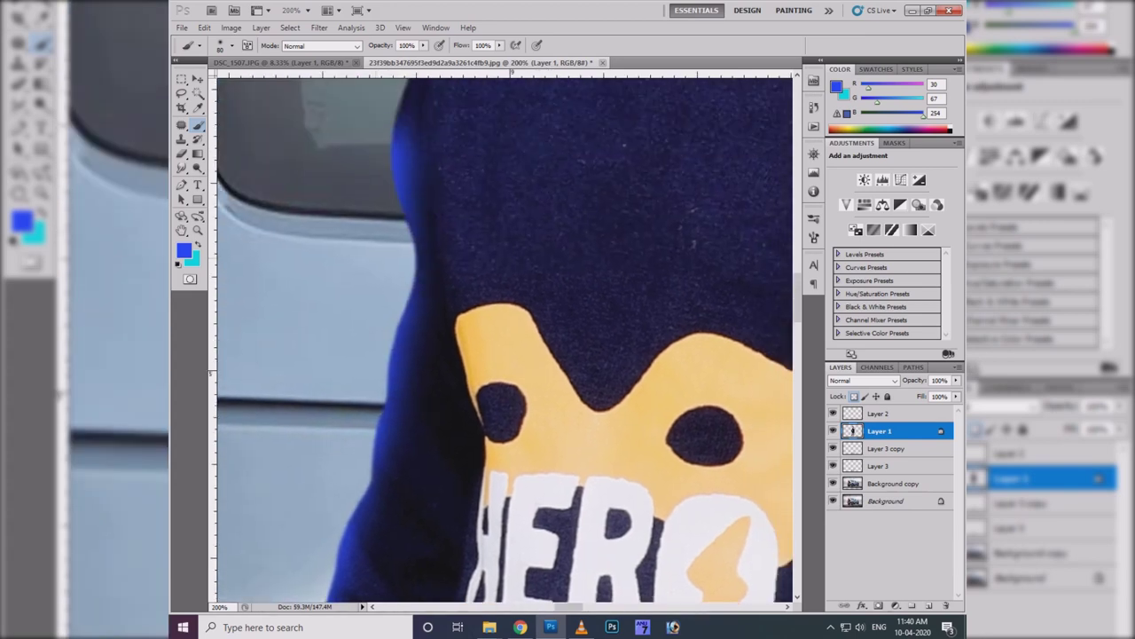
scroll(504, 337, "up", 3)
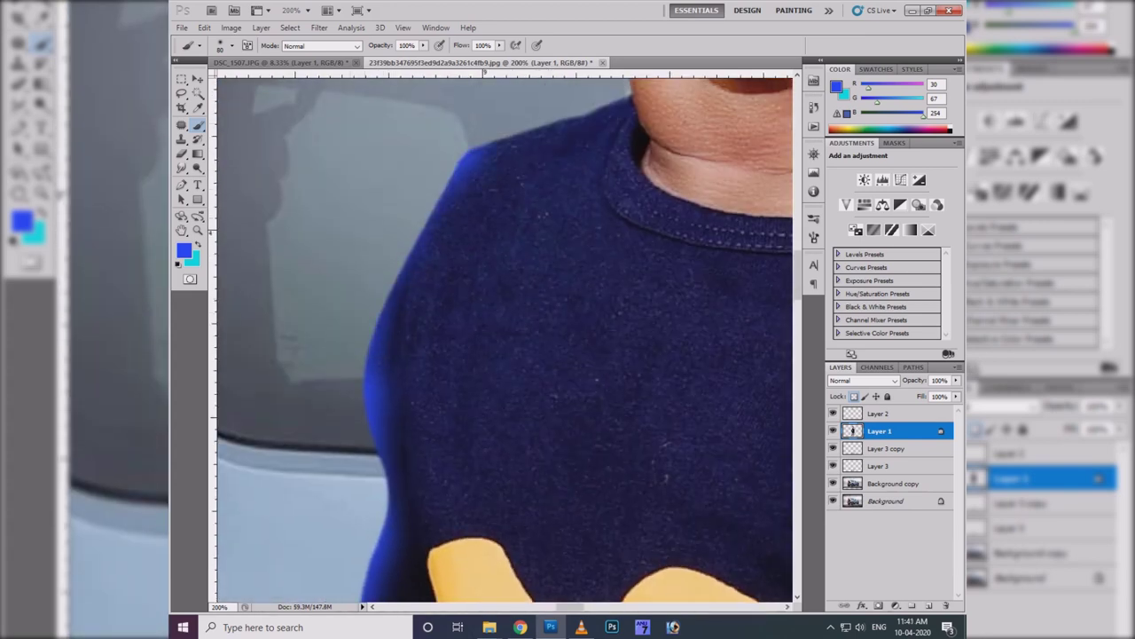
scroll(504, 337, "up", 1)
scroll(504, 337, "up", 2)
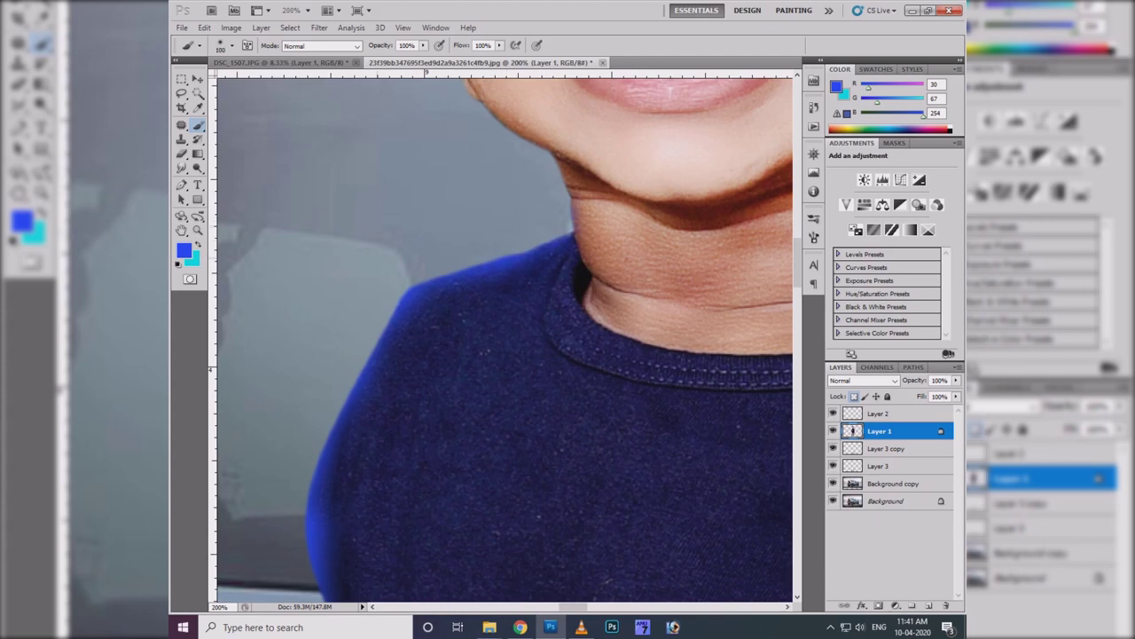
- Zoom to check the chin and shirt, then sample an orange foreground colour
key("ctrl+minus")
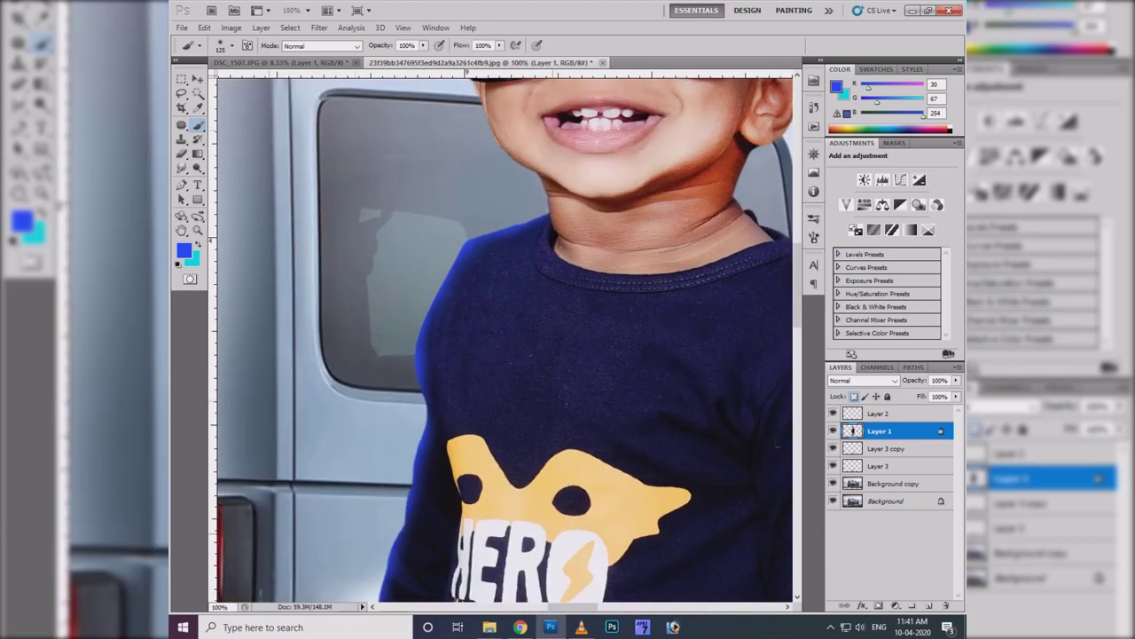
key("ctrl+plus")
left_click(184, 252)
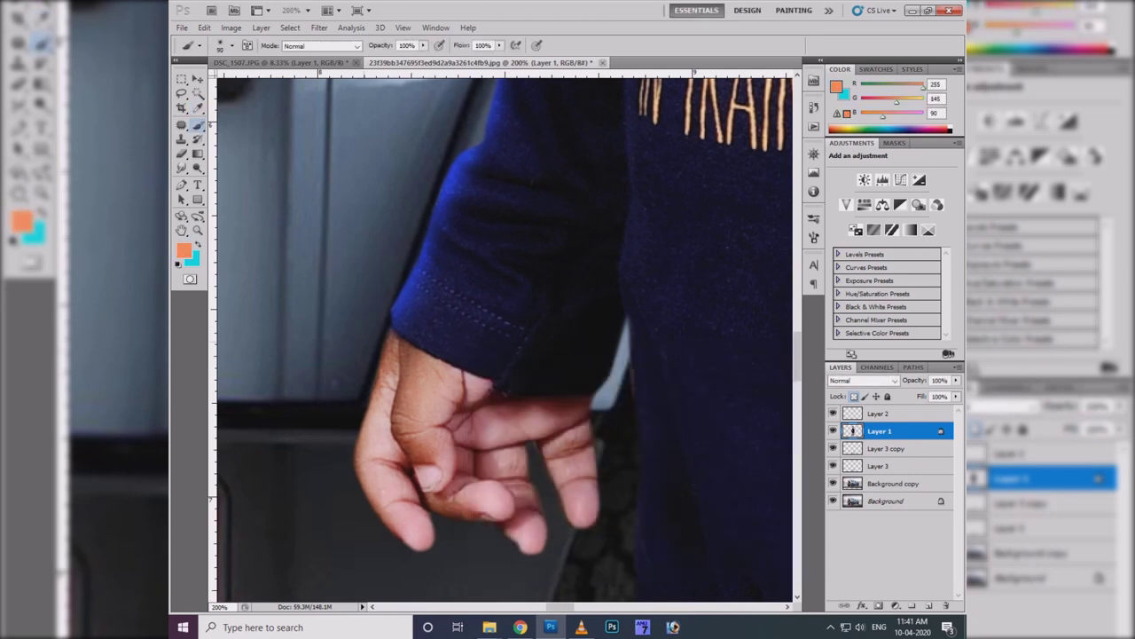
- Dodge the hand's left edge and set pale skin tone fecab0 as the brush colour
key("o")
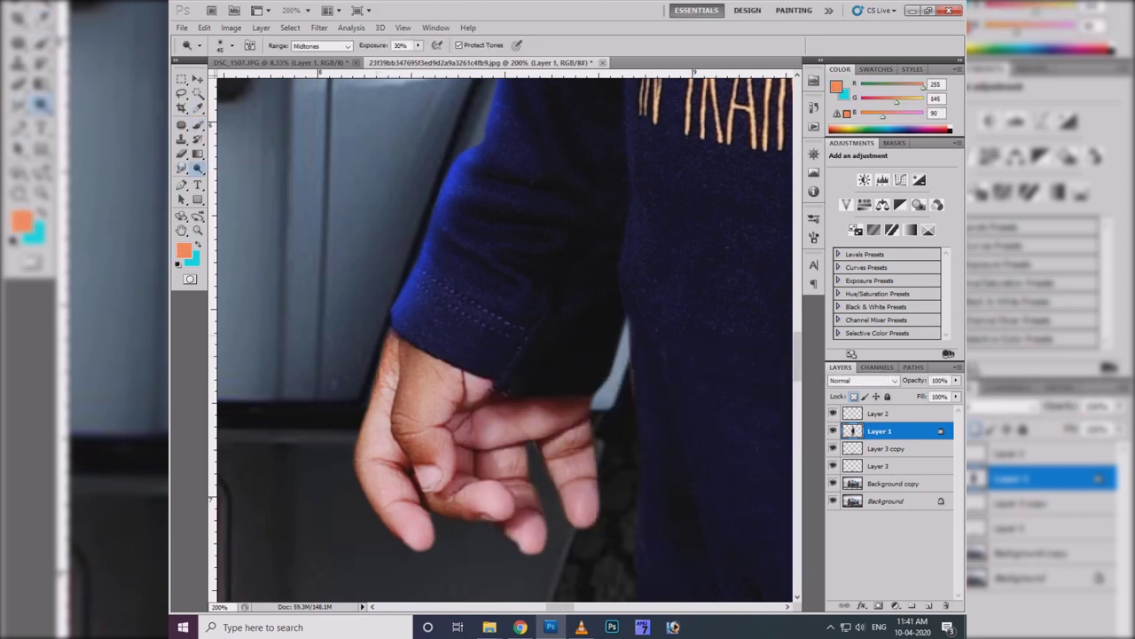
left_click_drag(372, 382, 364, 488)
key("b")
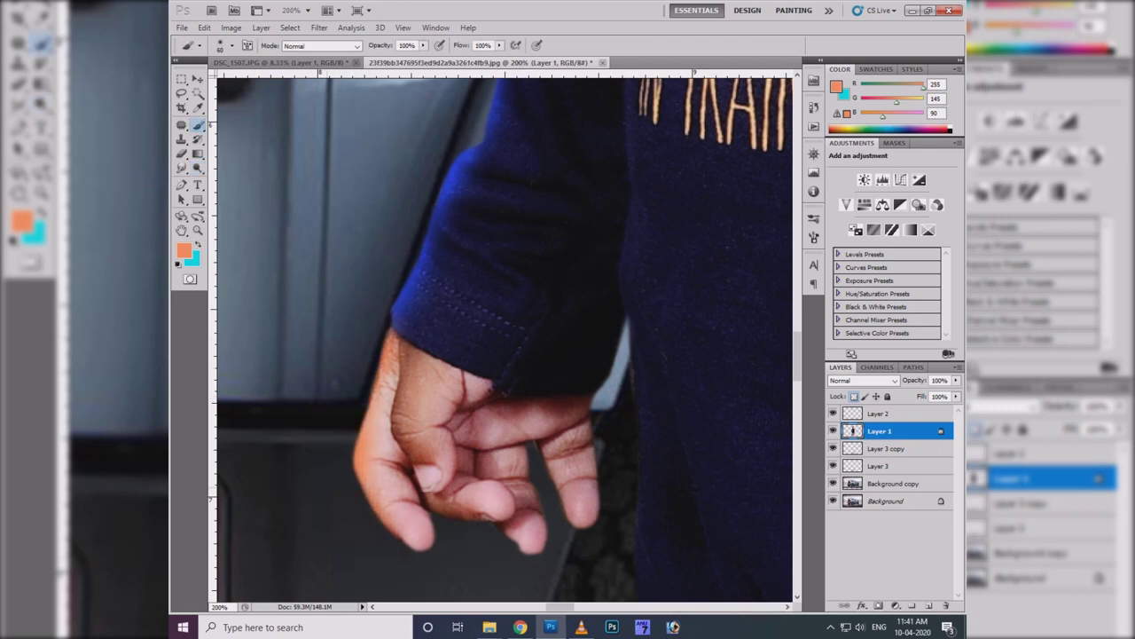
left_click(184, 251)
left_click(519, 383)
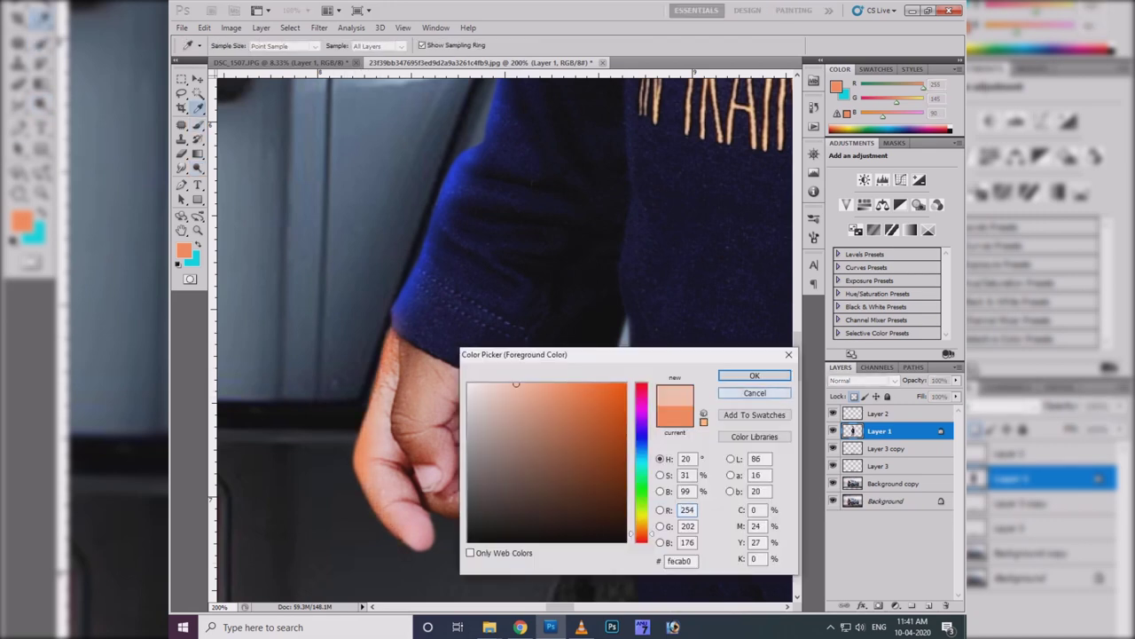
left_click(752, 375)
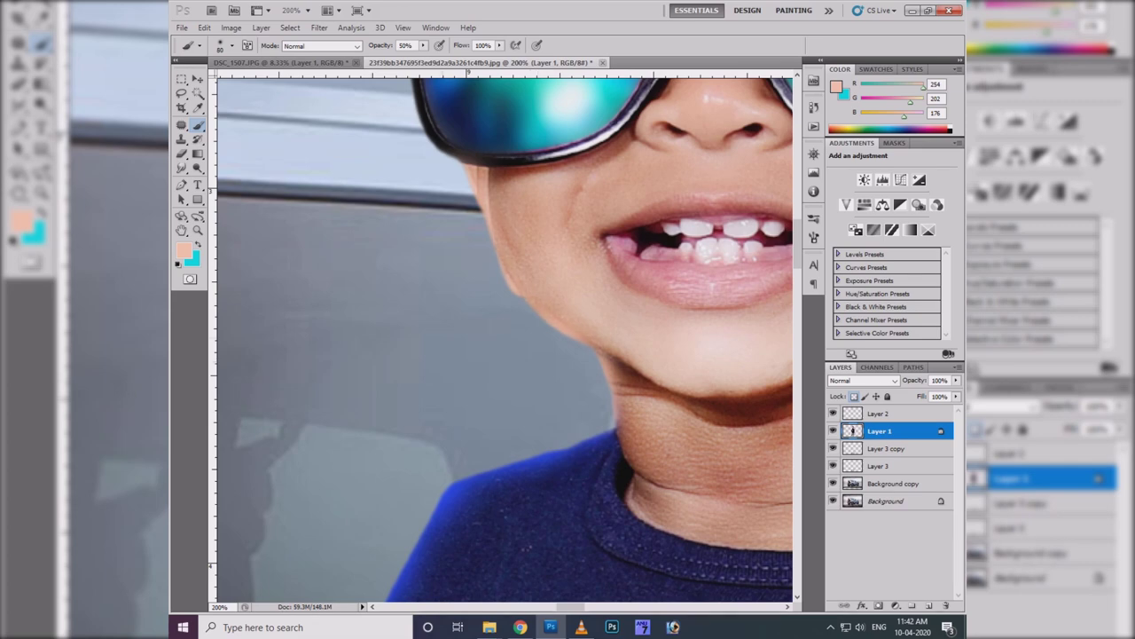
- Inspect the sunglasses, mouth and trousers, then sample the sleeve's blue 1835c7
key("ctrl+minus")
key("ctrl+minus")
key("ctrl+minus")
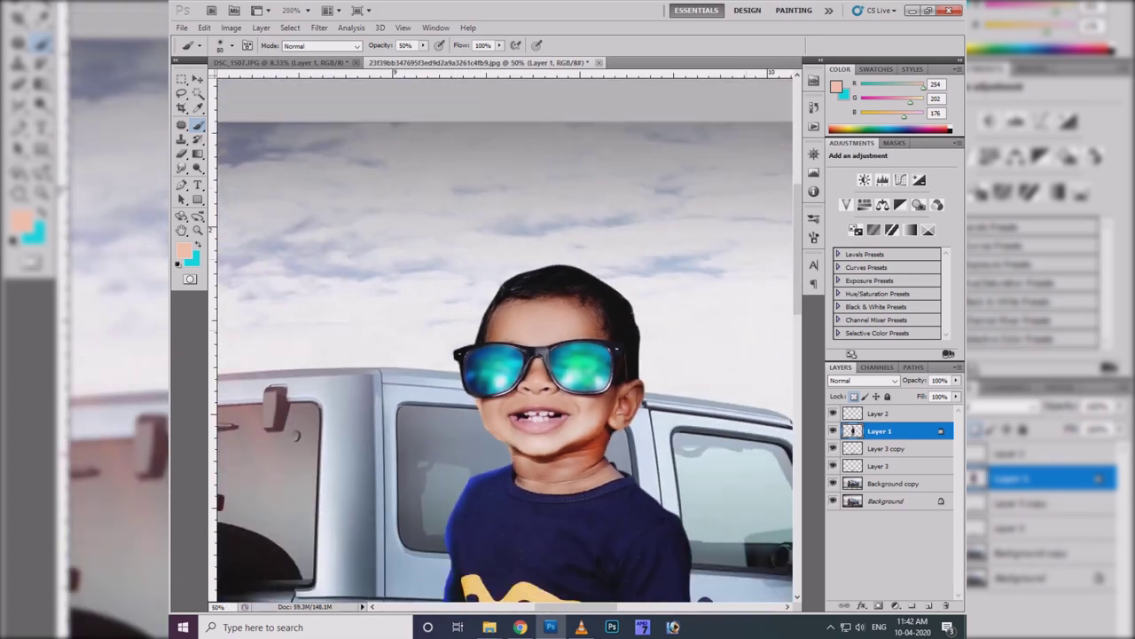
key("ctrl+plus")
key("ctrl+plus")
key("ctrl+plus")
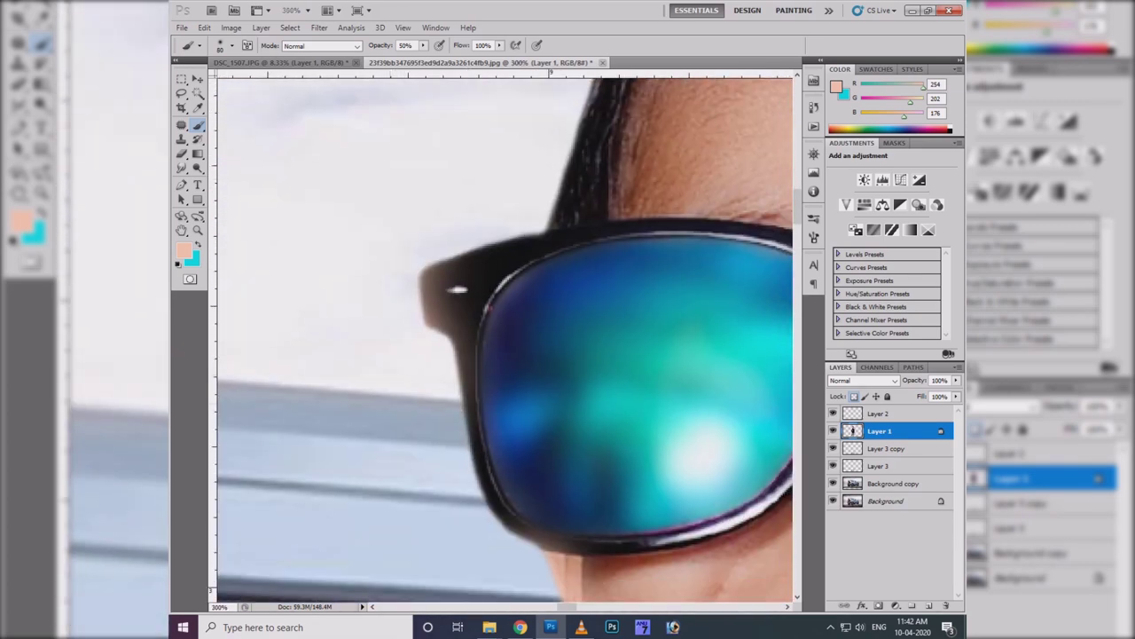
key("ctrl+minus")
key("ctrl+minus")
key("ctrl+minus")
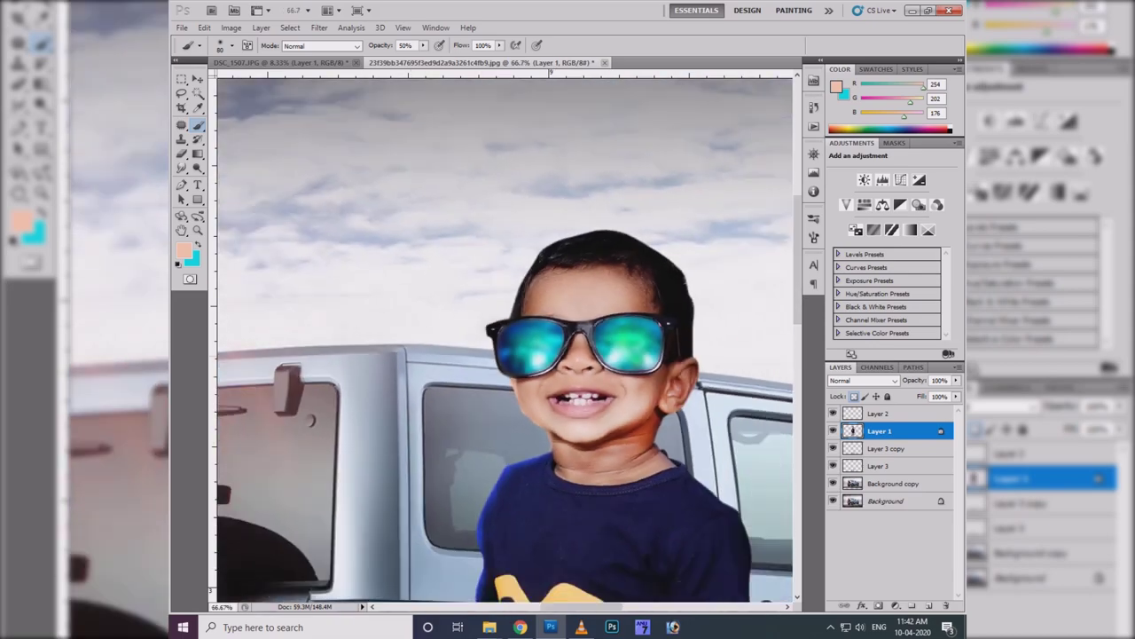
key("ctrl+plus")
key("ctrl+plus")
key("ctrl+minus")
key("ctrl+minus")
scroll(504, 337, "down", 5)
key("ctrl+plus")
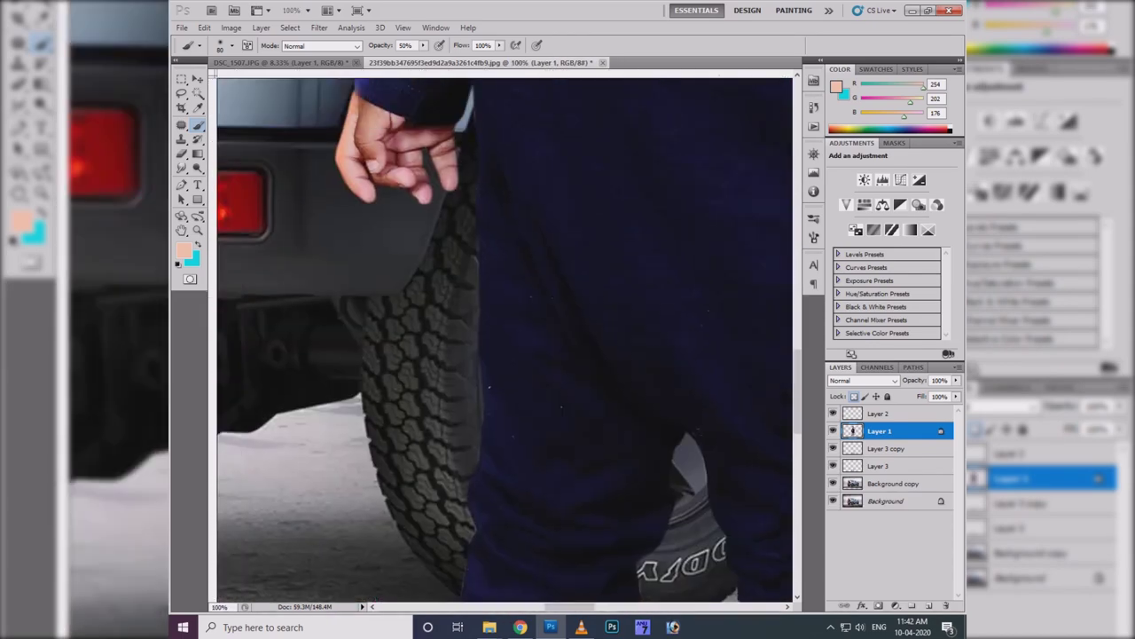
scroll(504, 337, "up", 5)
key("ctrl+plus")
key("ctrl+plus")
left_click(185, 251)
- Confirm the sampled blue and paint a highlight down the trouser edge
left_click(426, 213)
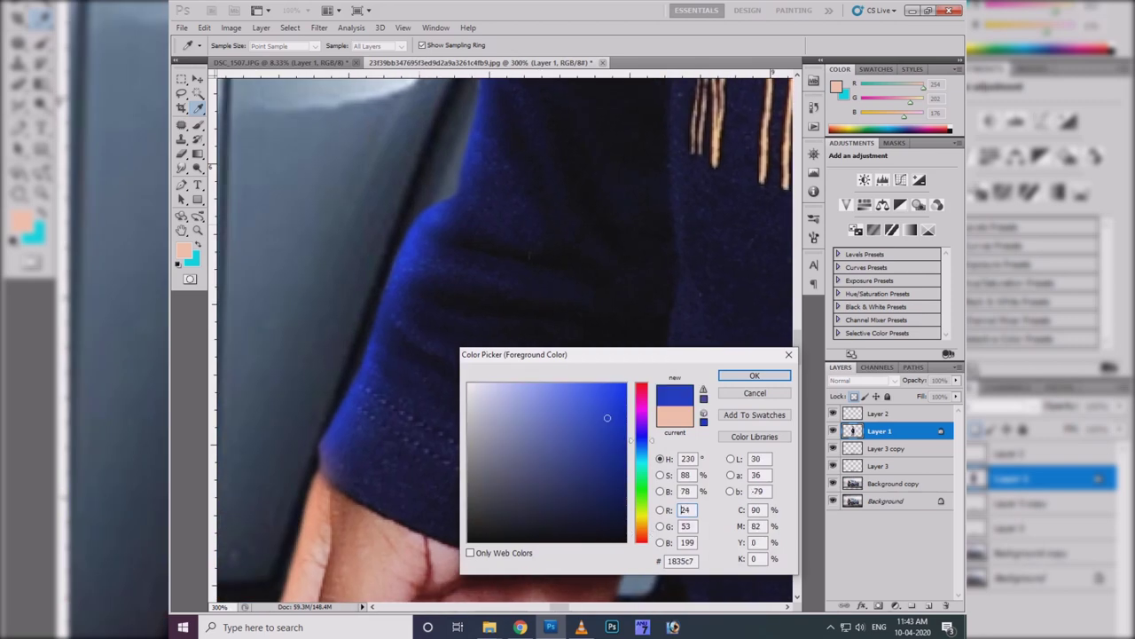
key("Return")
key("b")
key("ctrl+minus")
scroll(504, 337, "down", 3)
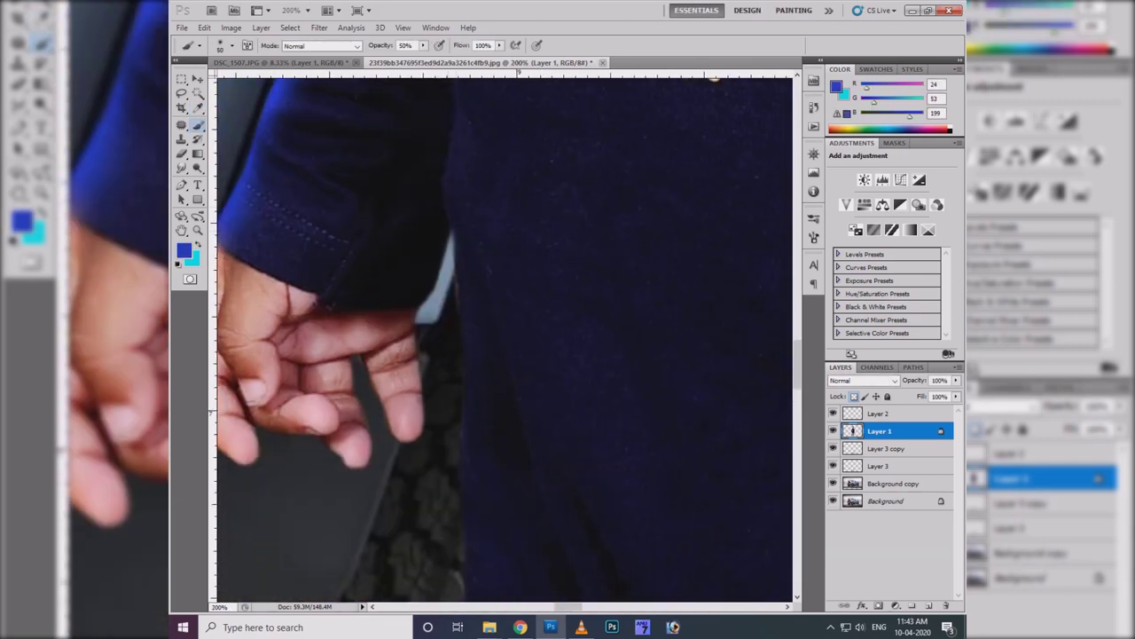
left_click_drag(467, 369, 468, 462)
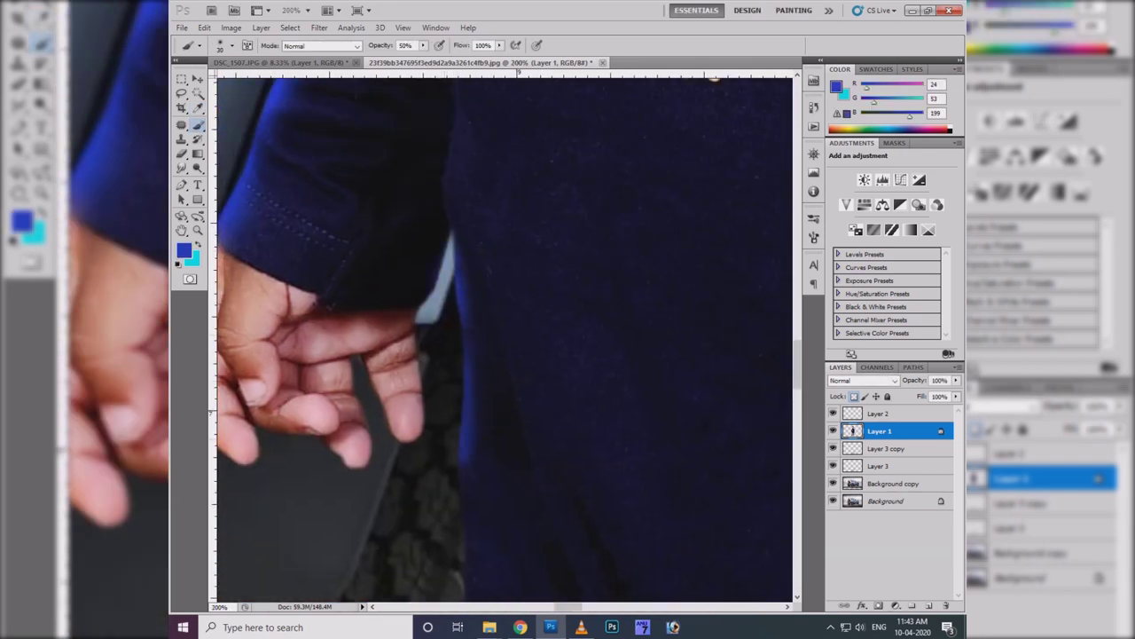
- Switch to brighter blue RGB 13,51,242 and make the brush smaller
scroll(504, 337, "down", 5)
left_click(184, 251)
key("Return")
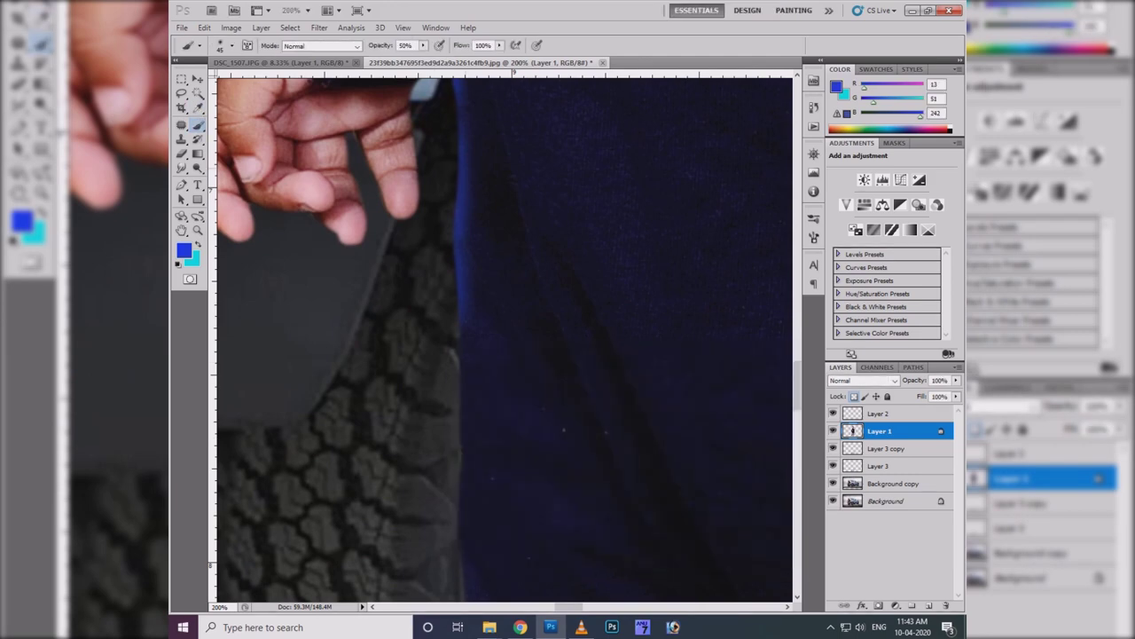
scroll(503, 337, "up", 2)
scroll(488, 586, "down", 2)
scroll(489, 586, "down", 2)
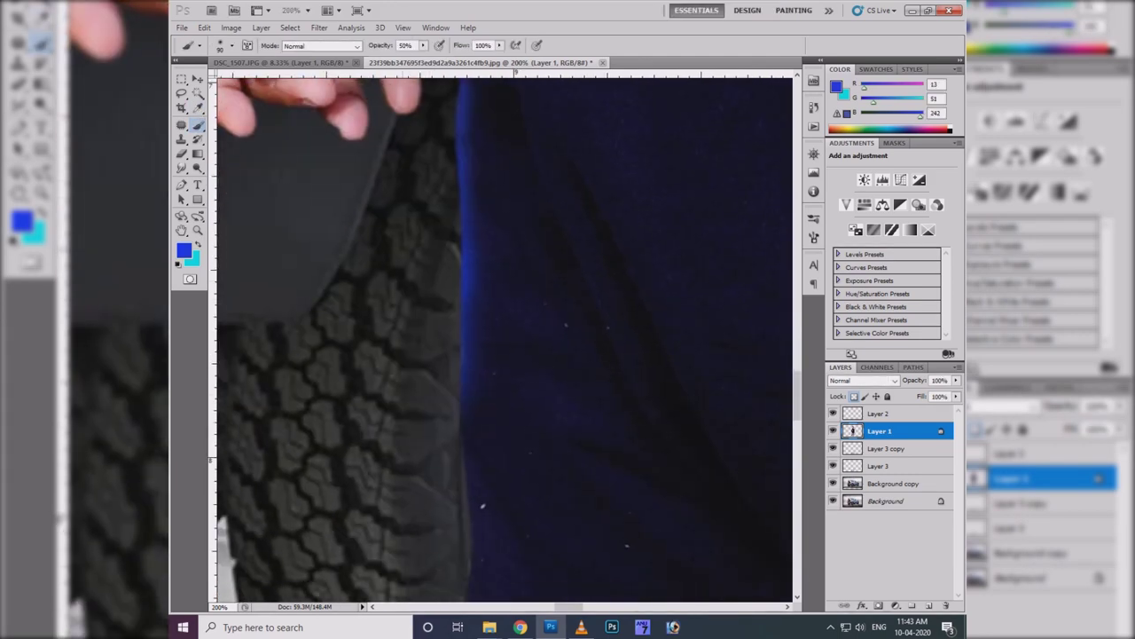
scroll(488, 586, "down", 3)
scroll(484, 284, "down", 1)
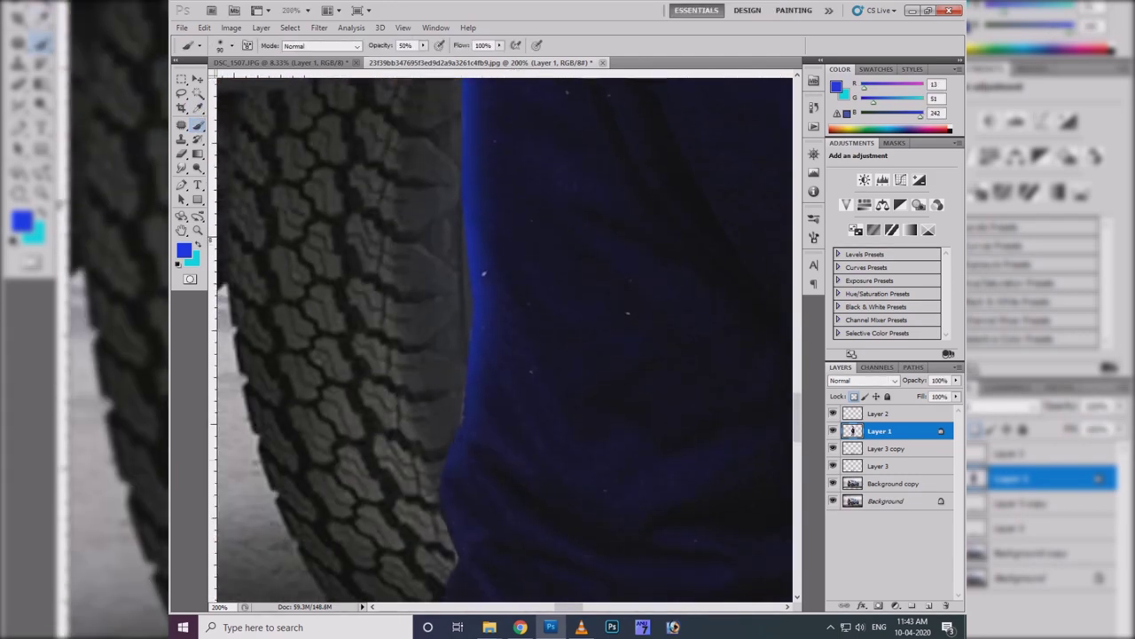
scroll(483, 285, "down", 3)
scroll(475, 471, "down", 2)
scroll(474, 470, "down", 3)
key("bracketleft")
key("bracketleft")
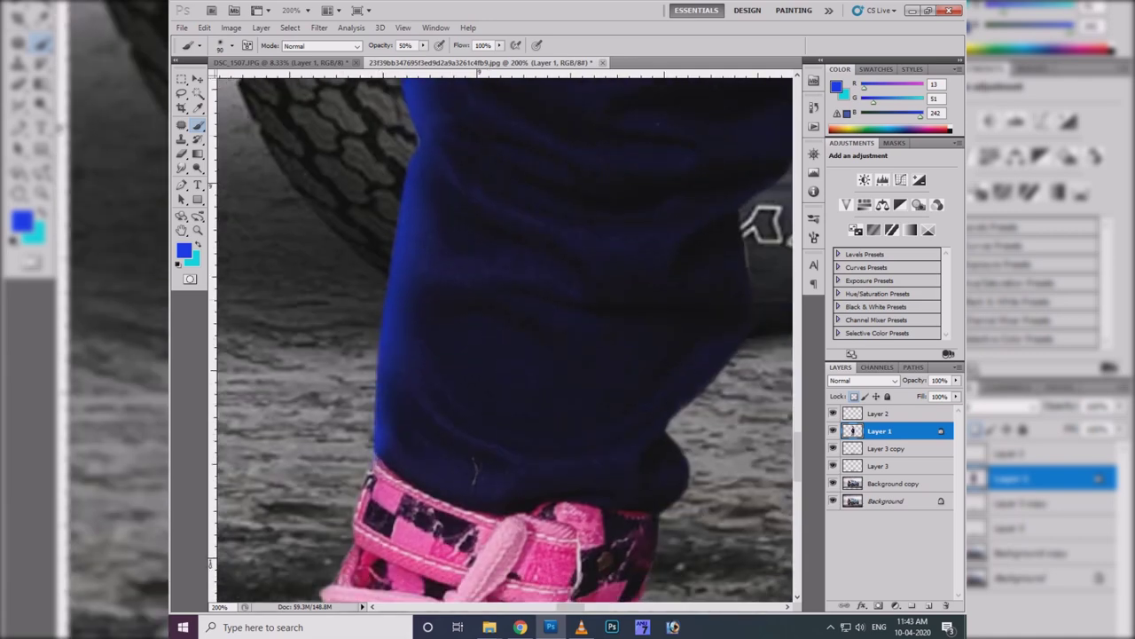
- Work along the trousers from the crotch area up to the shirt logo and arm
left_click_drag(473, 471, 508, 218)
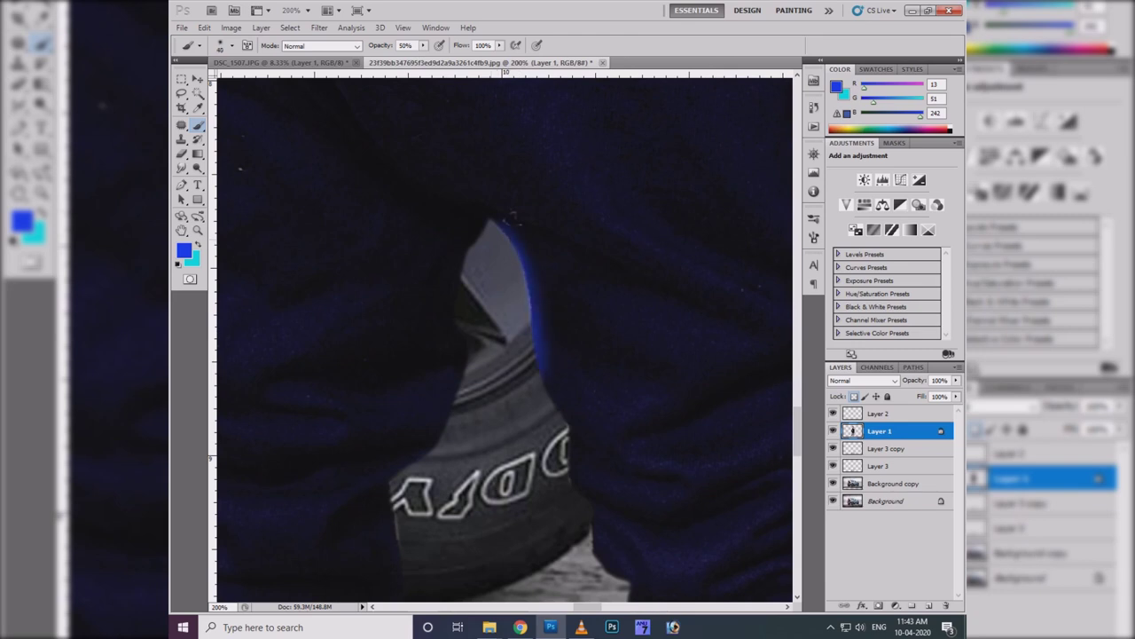
scroll(509, 217, "down", 1)
scroll(509, 218, "down", 3)
scroll(509, 217, "down", 3)
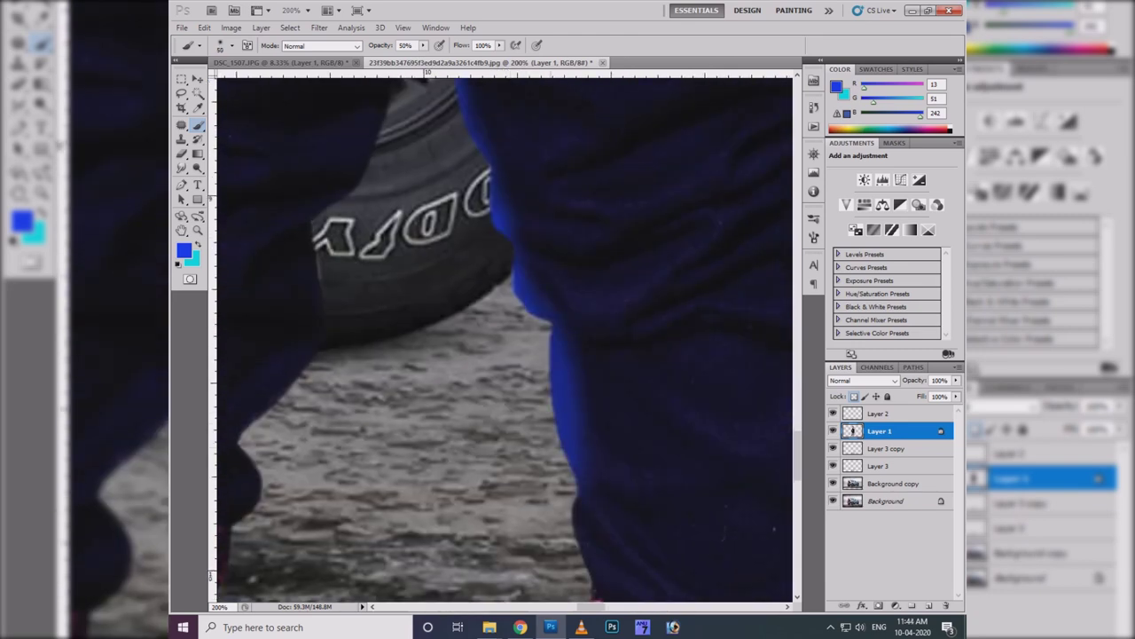
scroll(509, 218, "down", 3)
scroll(509, 218, "down", 3)
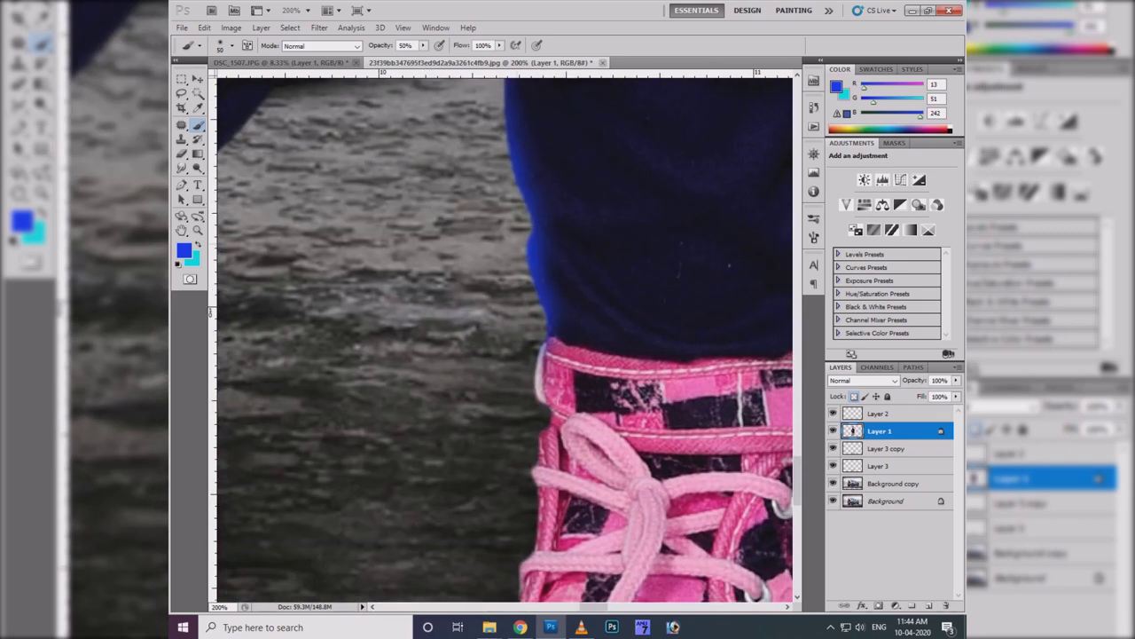
left_click_drag(509, 217, 567, 182)
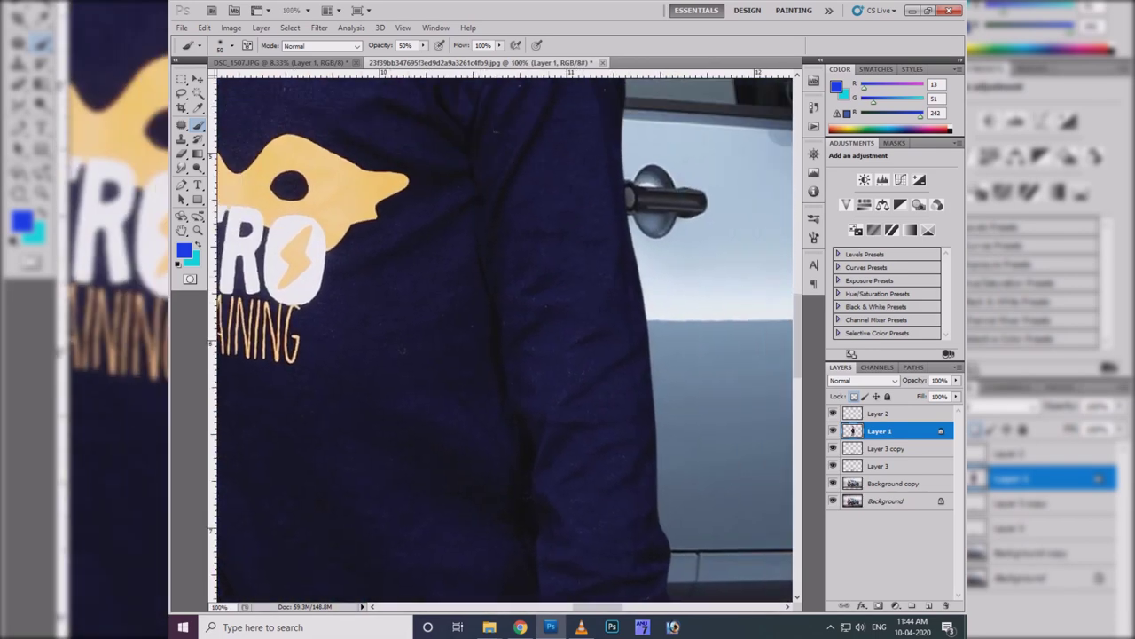
- Draw a Pen path down the arm crease
key("p")
key("ctrl+plus")
key("ctrl+plus")
left_click(499, 208)
left_click(505, 261)
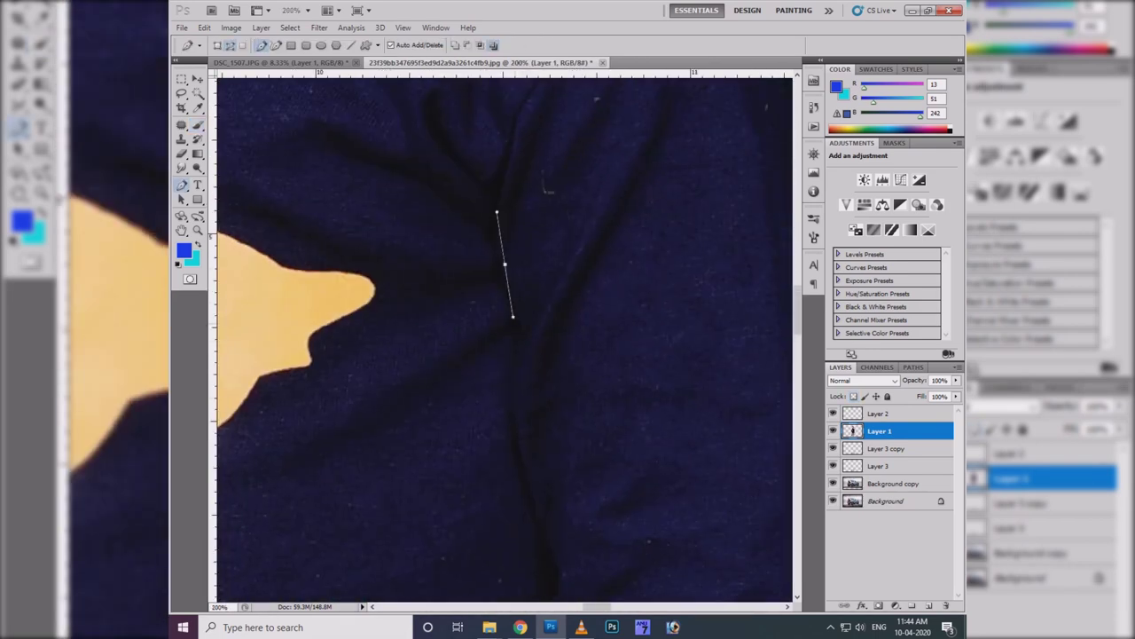
left_click(523, 403)
key("ctrl+minus")
scroll(504, 337, "down", 2)
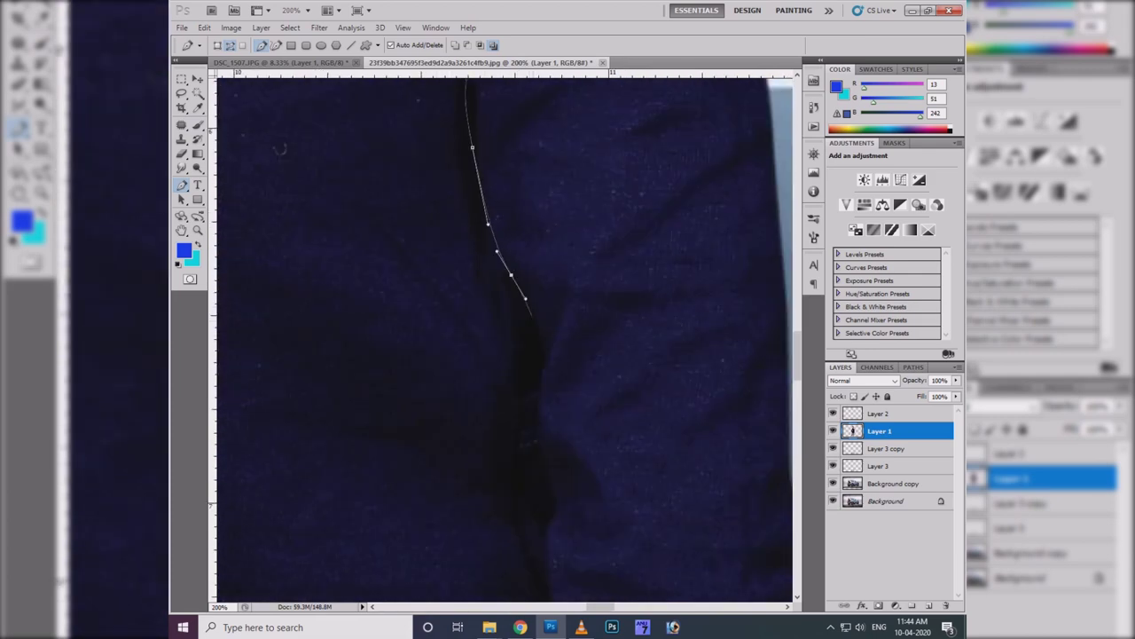
scroll(552, 492, "down", 3)
left_click_drag(505, 417, 505, 445)
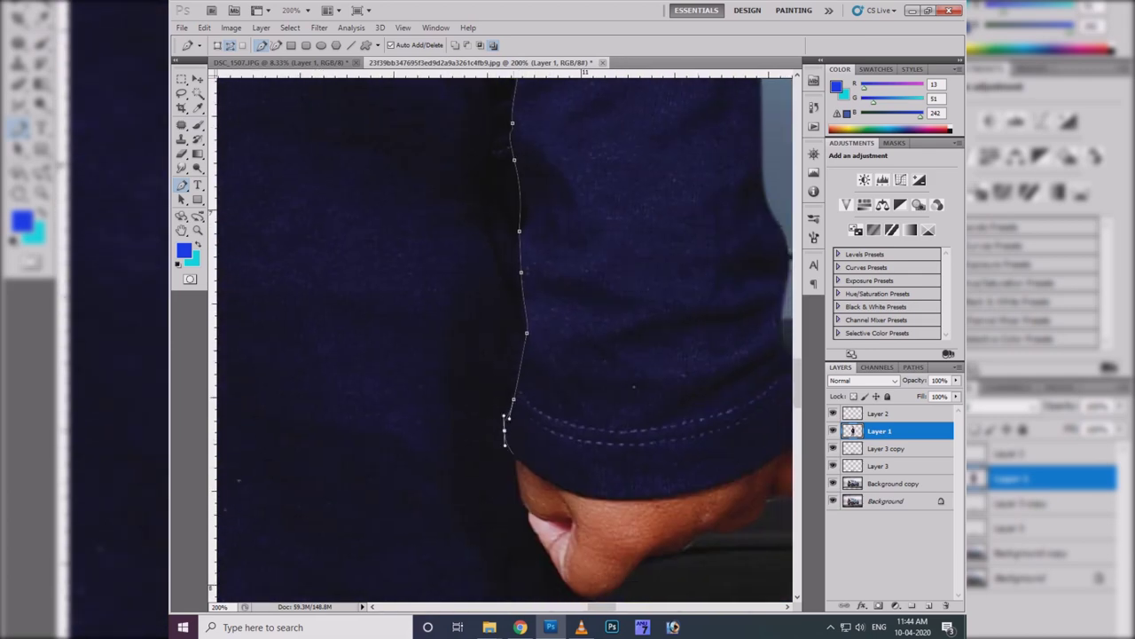
scroll(527, 514, "right", 3)
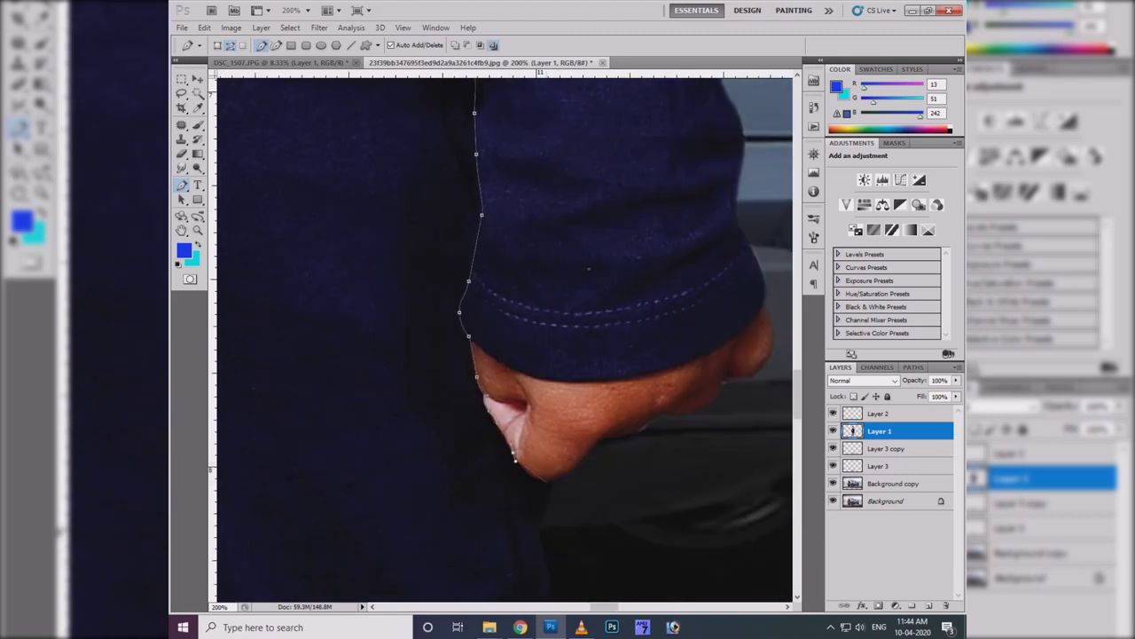
- Extend the path along the hand's edge and convert it to a feathered selection
left_click(494, 506)
left_click(583, 482)
scroll(504, 337, "down", 5)
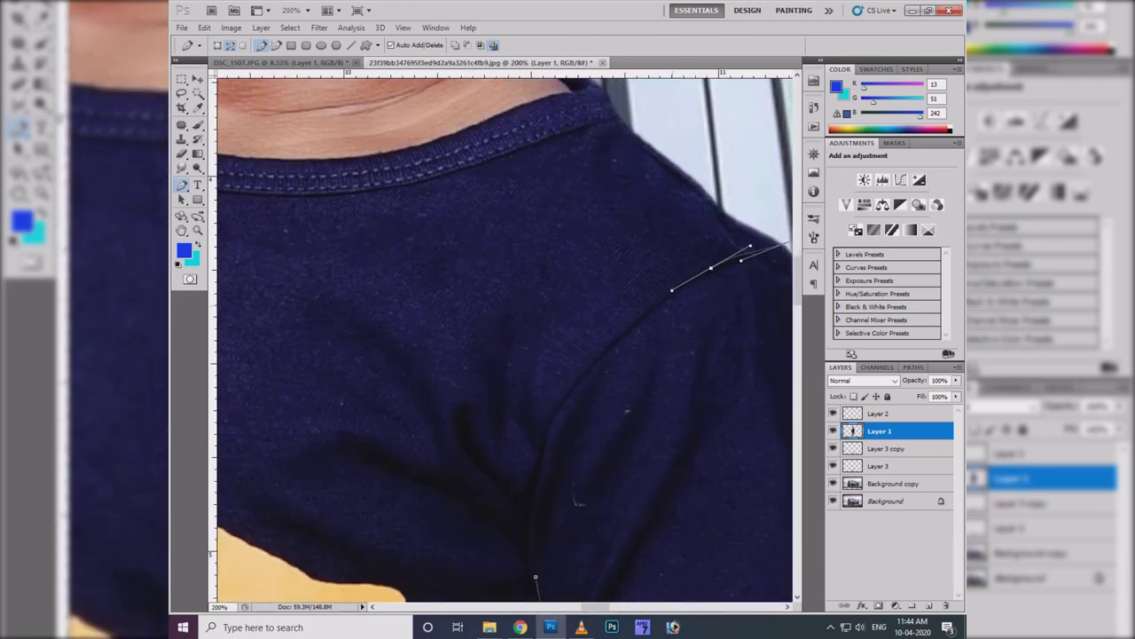
scroll(504, 337, "down", 2)
key("shift+F6")
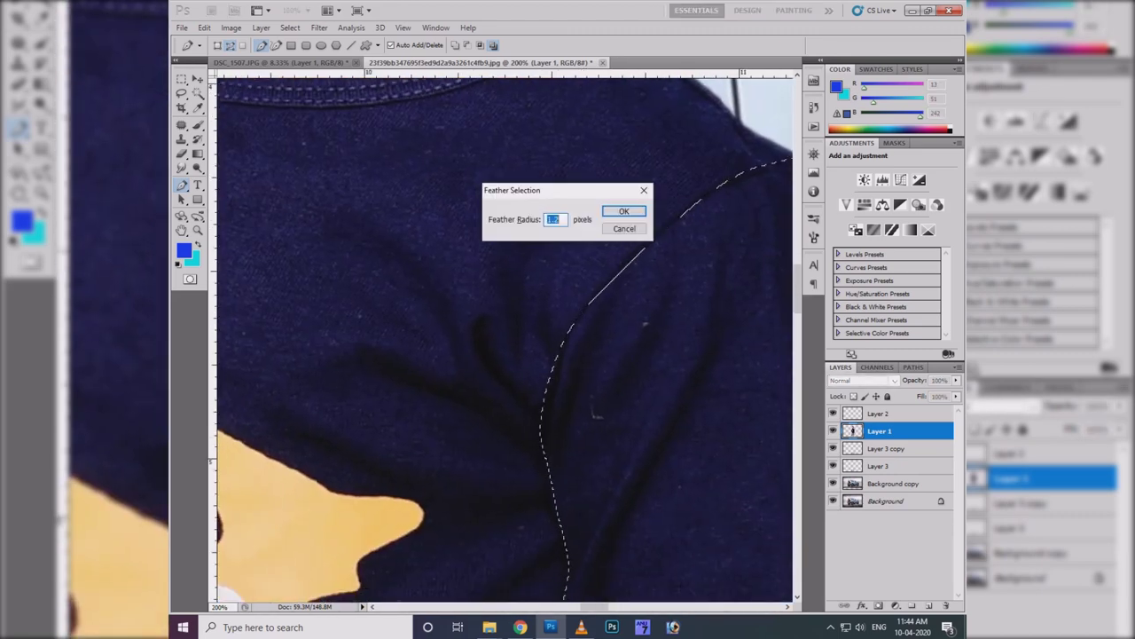
key("Return")
key("b")
- Enlarge the brush and paint blue at 50% along the sleeve edge inside the selection
scroll(599, 408, "down", 3)
key("bracketright")
key("bracketright")
key("bracketright")
left_click_drag(546, 479, 543, 257)
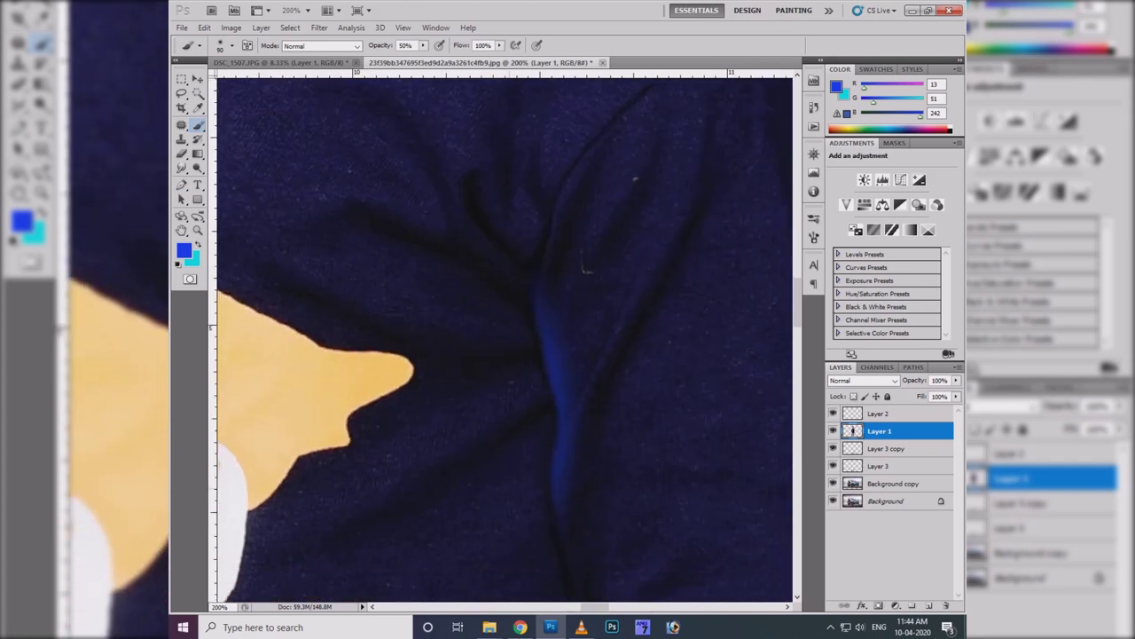
scroll(543, 257, "down", 3)
scroll(504, 337, "down", 5)
scroll(504, 337, "up", 3)
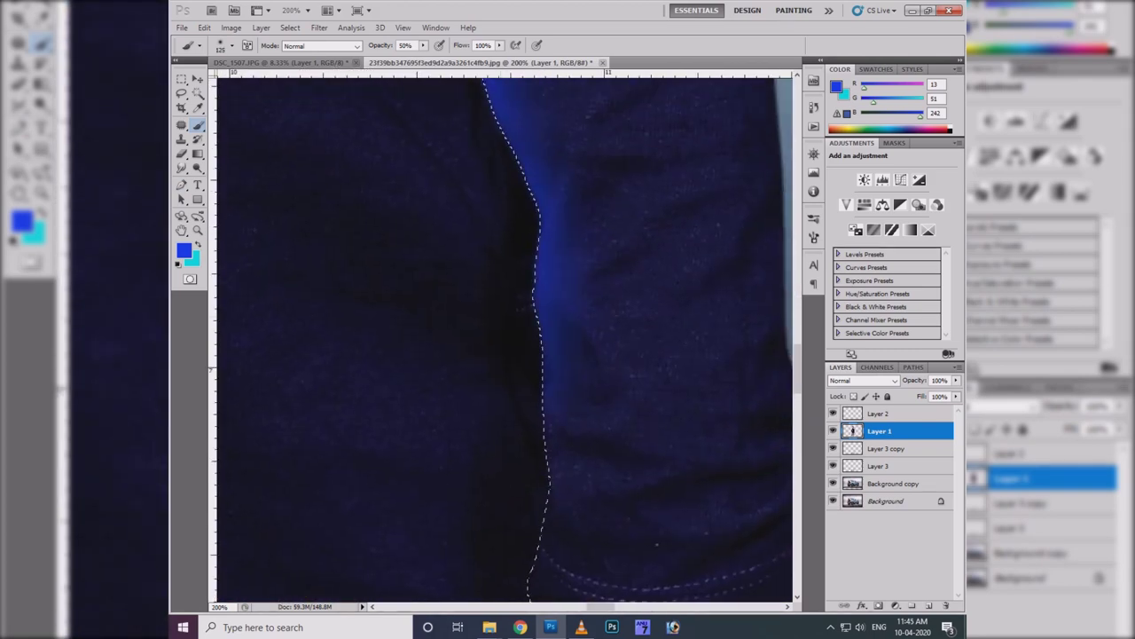
scroll(503, 337, "down", 3)
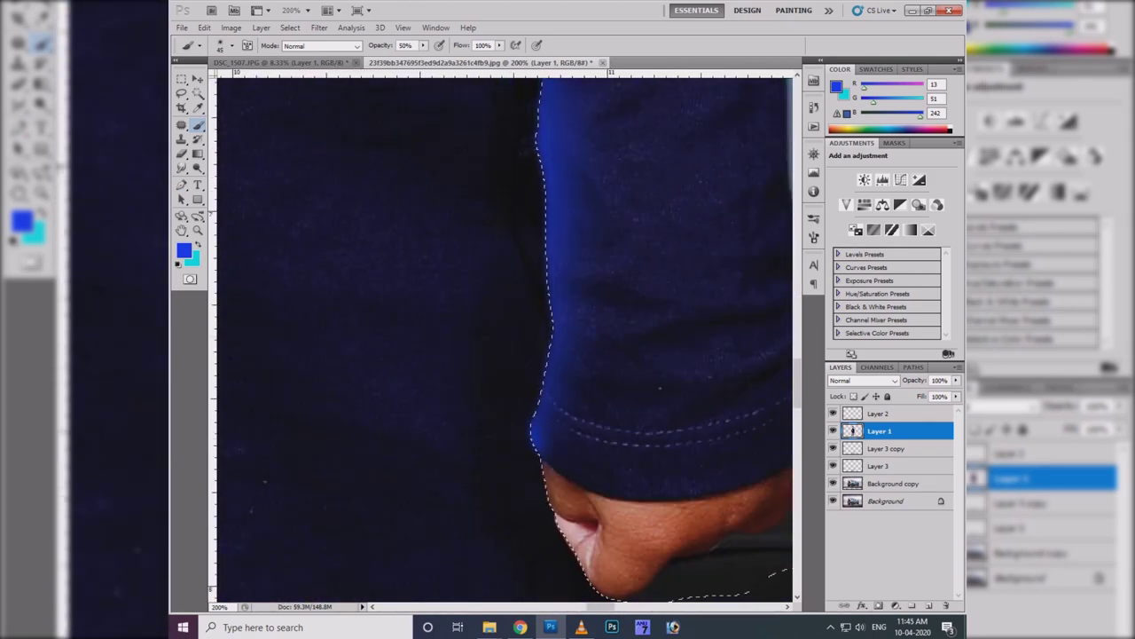
- Choose pale skin tone R253 G198 B175 for the hand, then deselect and zoom out
key("x")
left_click(184, 252)
left_click(591, 464)
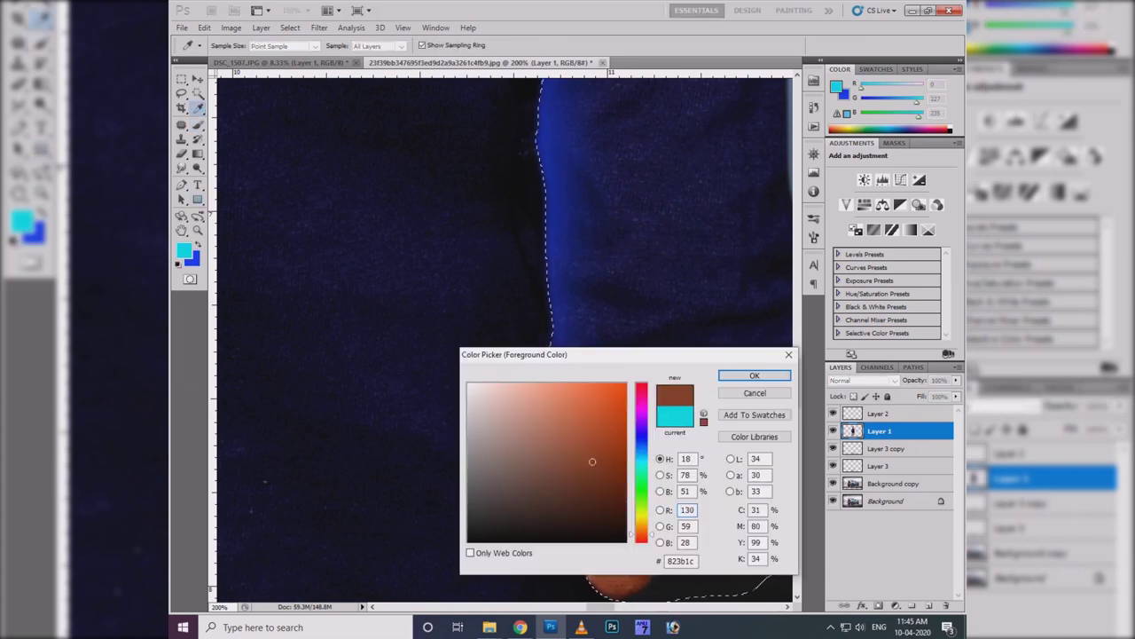
left_click(755, 374)
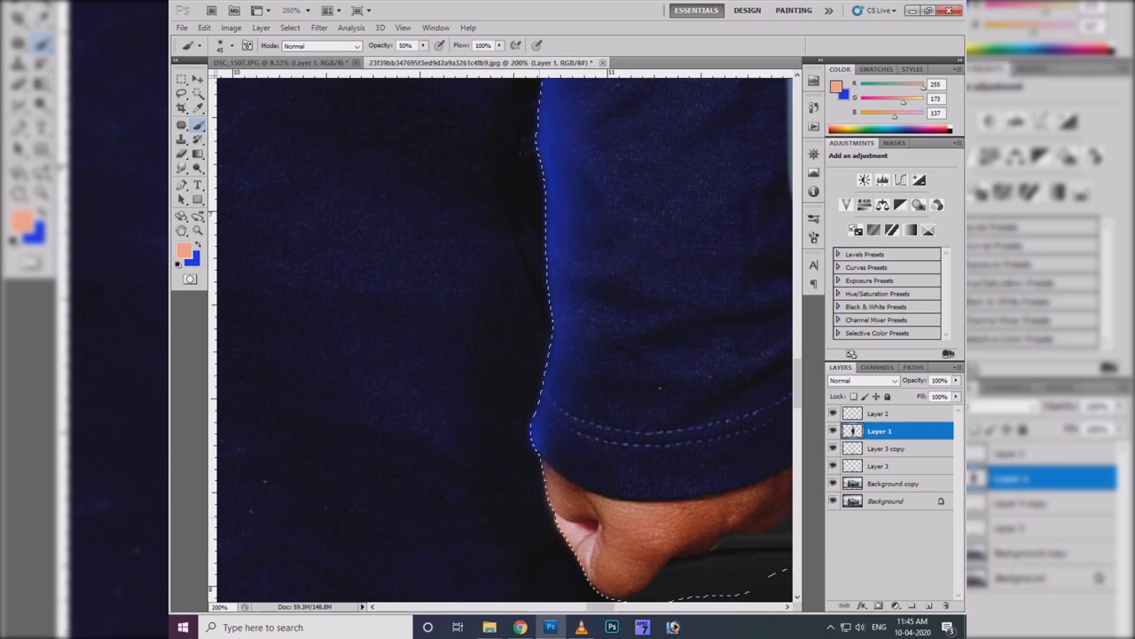
left_click_drag(621, 354, 588, 282)
left_click(184, 252)
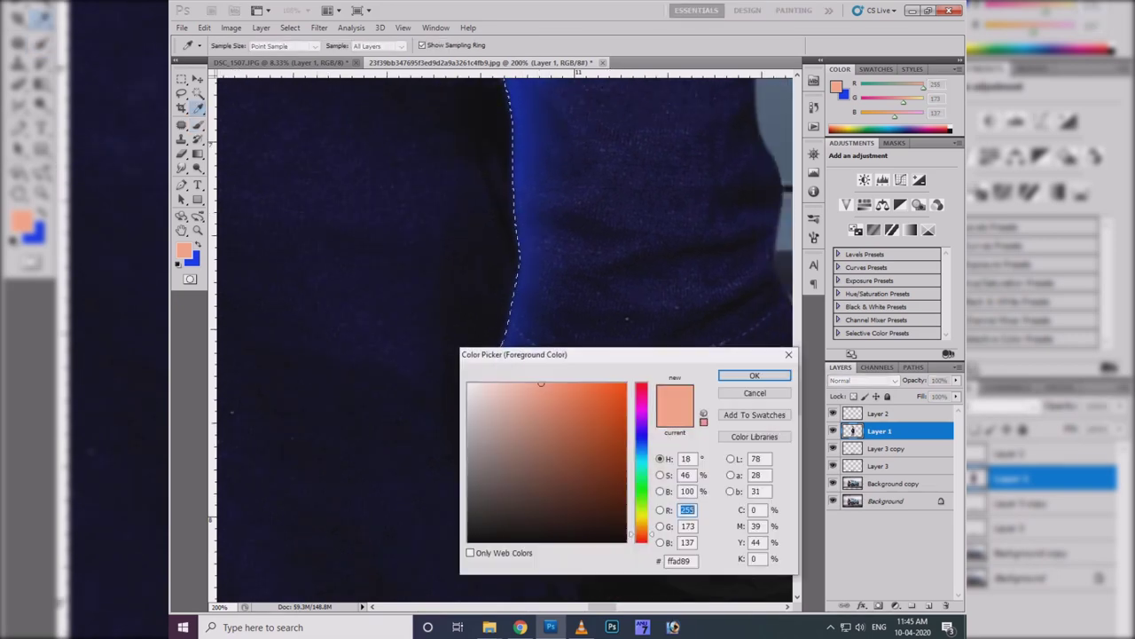
left_click(515, 358)
left_click(754, 375)
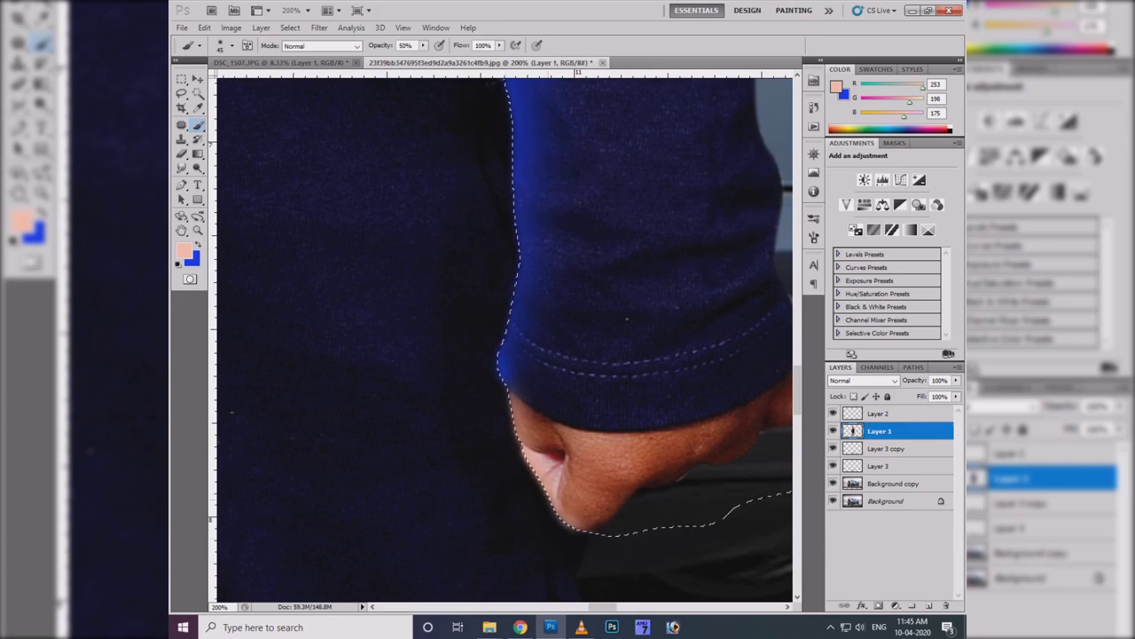
key("ctrl+d")
key("ctrl+minus")
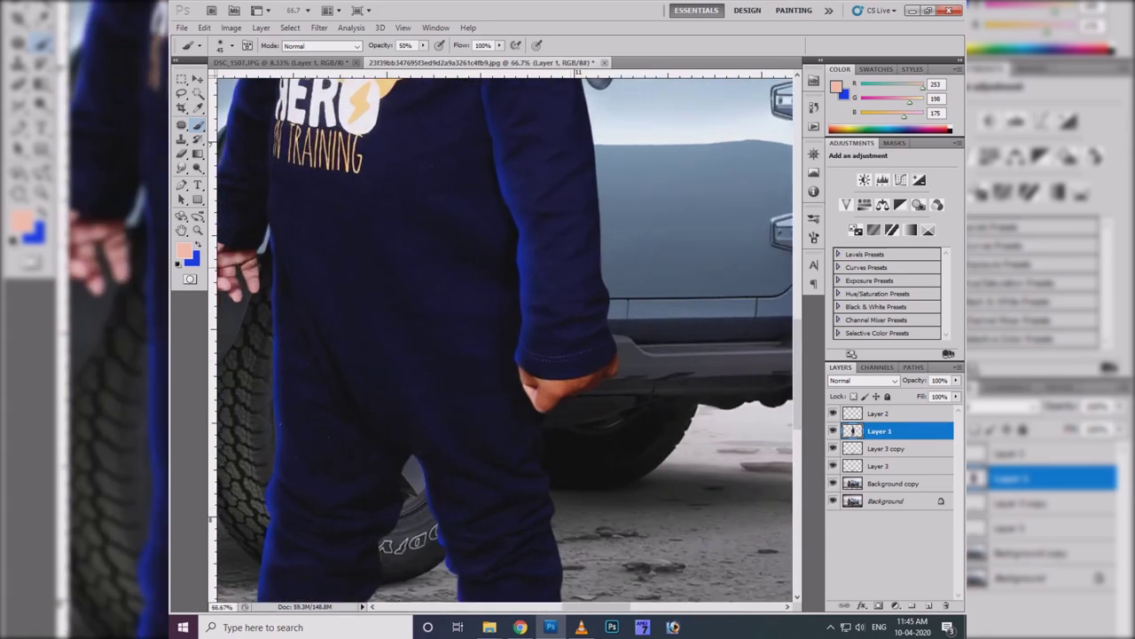
- Dodge the pink shoe's left edge, toe and sole to brighten them
key("v")
scroll(514, 568, "up", 3)
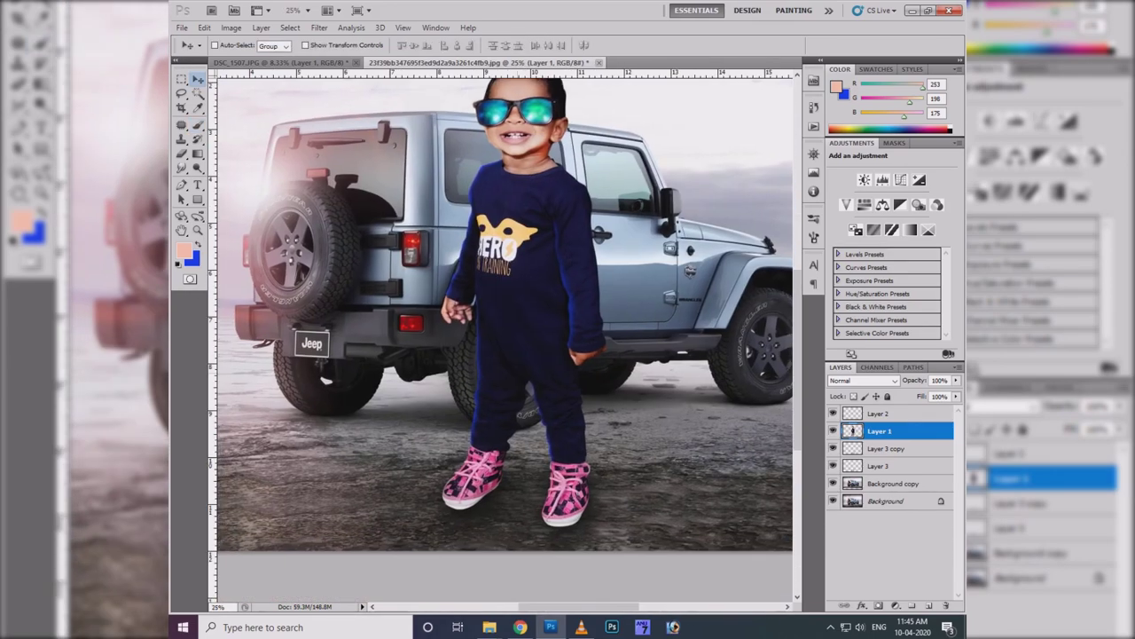
scroll(426, 381, "up", 2)
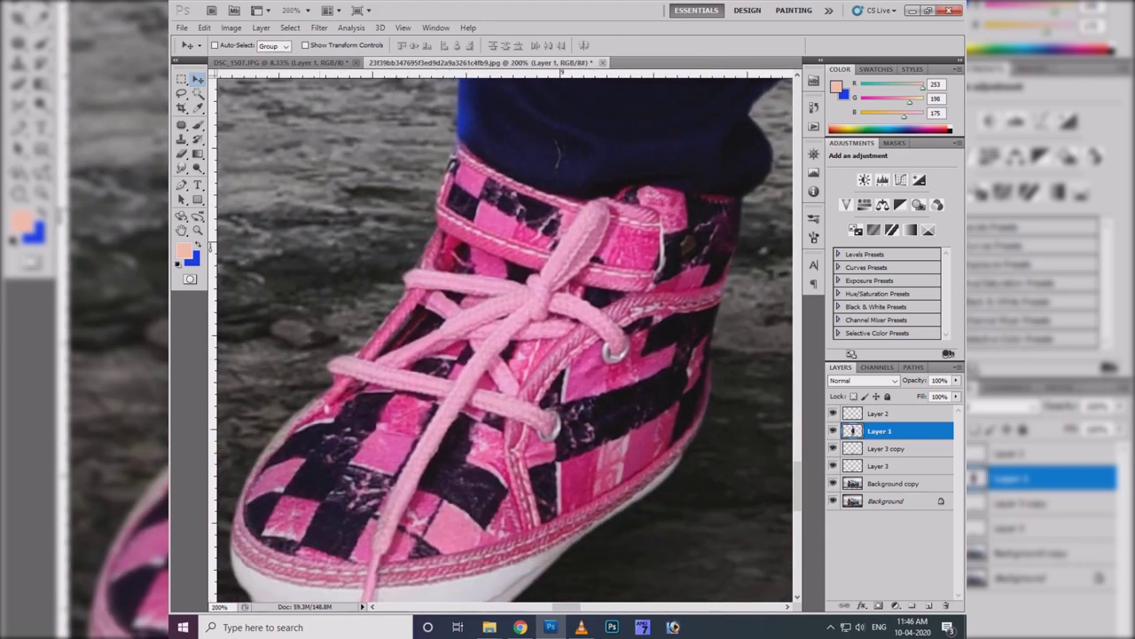
left_click(198, 167)
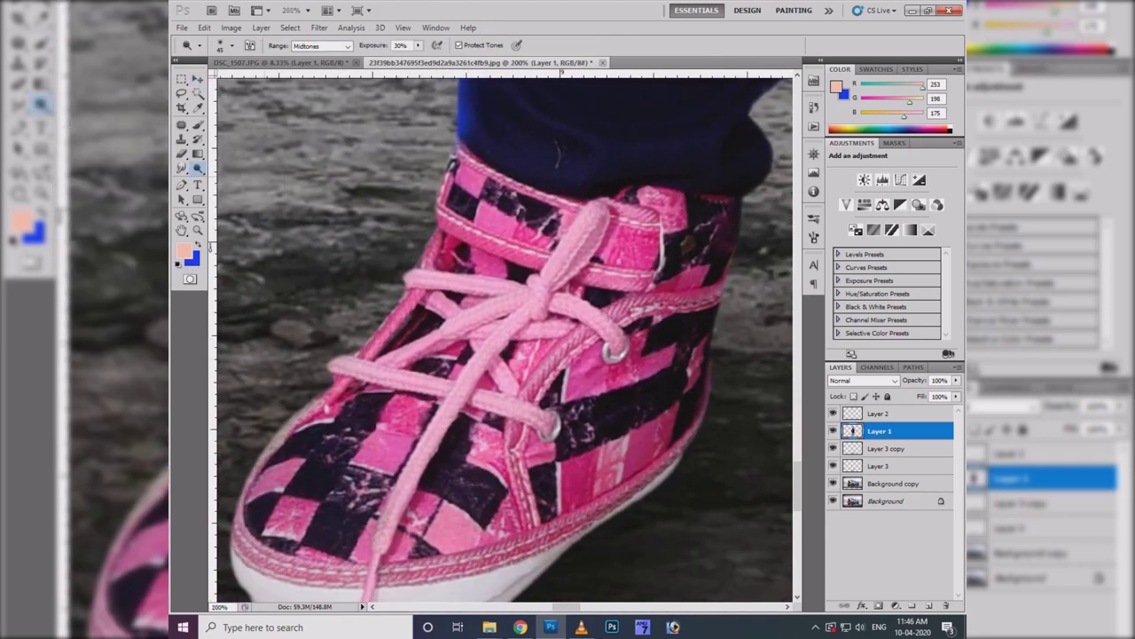
mouse_move(457, 164)
left_mouse_down()
mouse_move(436, 244)
mouse_move(395, 315)
mouse_move(457, 164)
mouse_move(301, 417)
left_mouse_up()
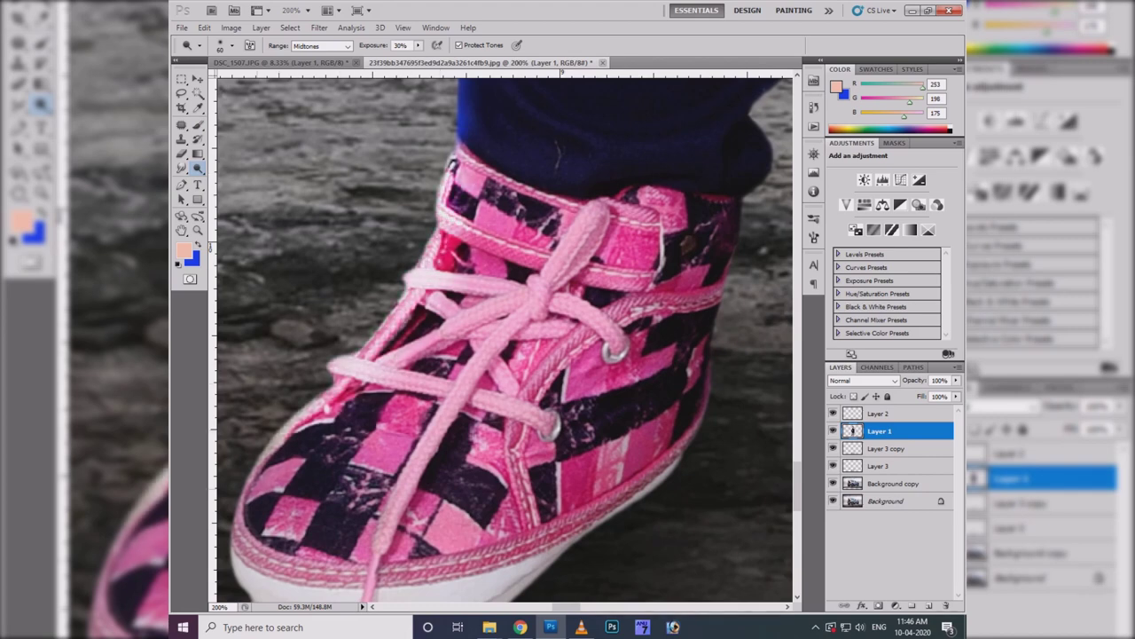
mouse_move(562, 621)
left_mouse_down()
mouse_move(621, 486)
mouse_move(591, 572)
left_mouse_up()
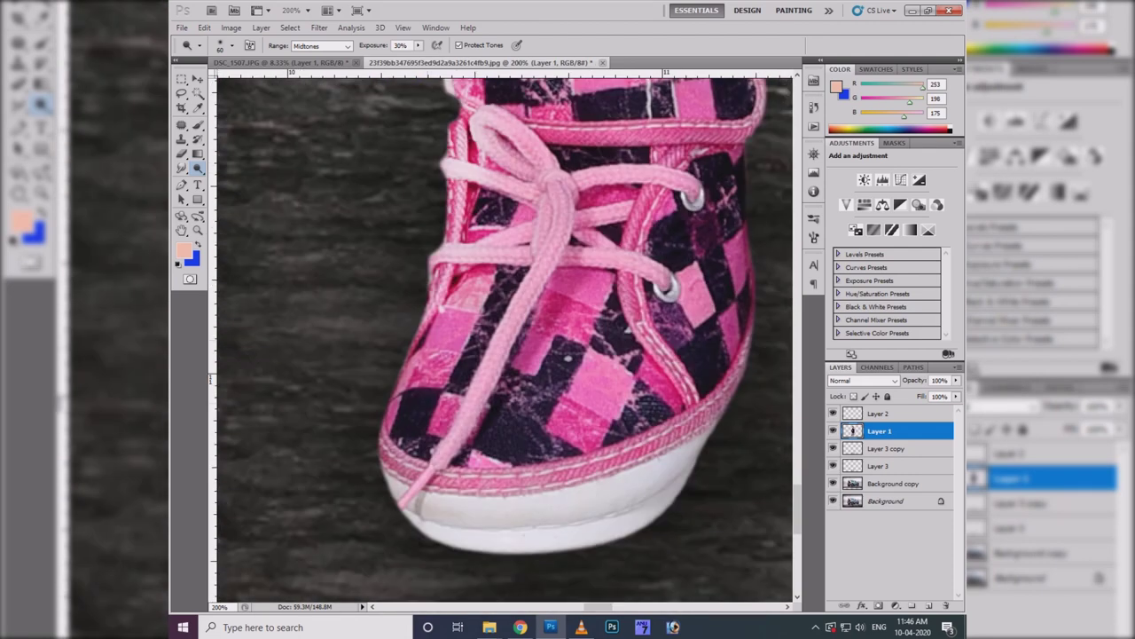
left_click_drag(395, 409, 417, 510)
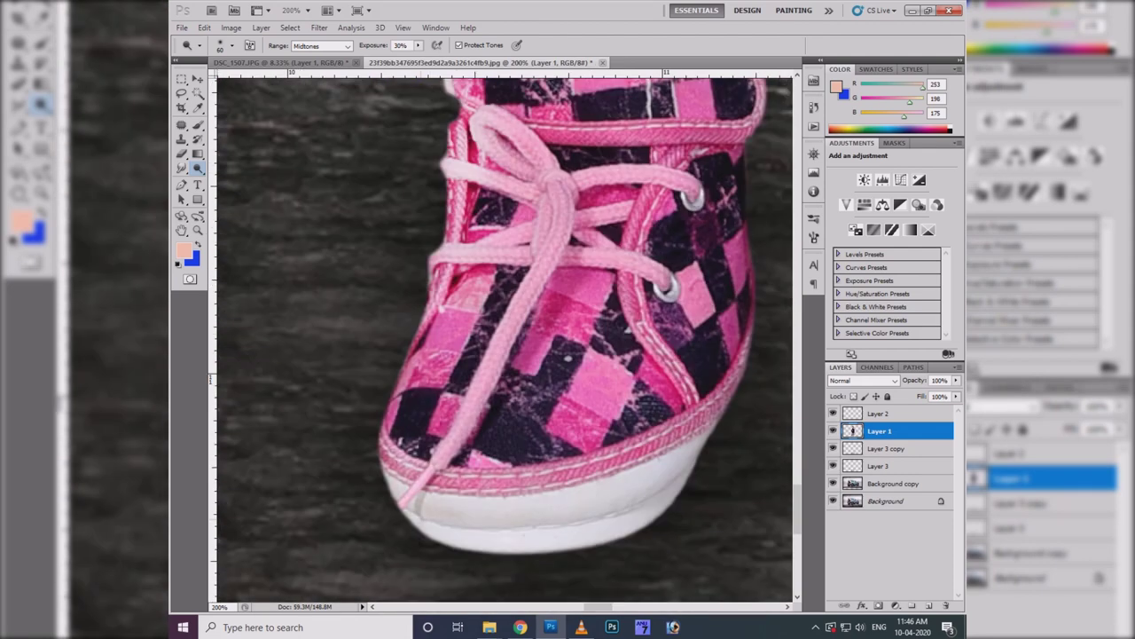
- Zoom out to the shoes and legs and switch to the Burn tool
key("ctrl+minus")
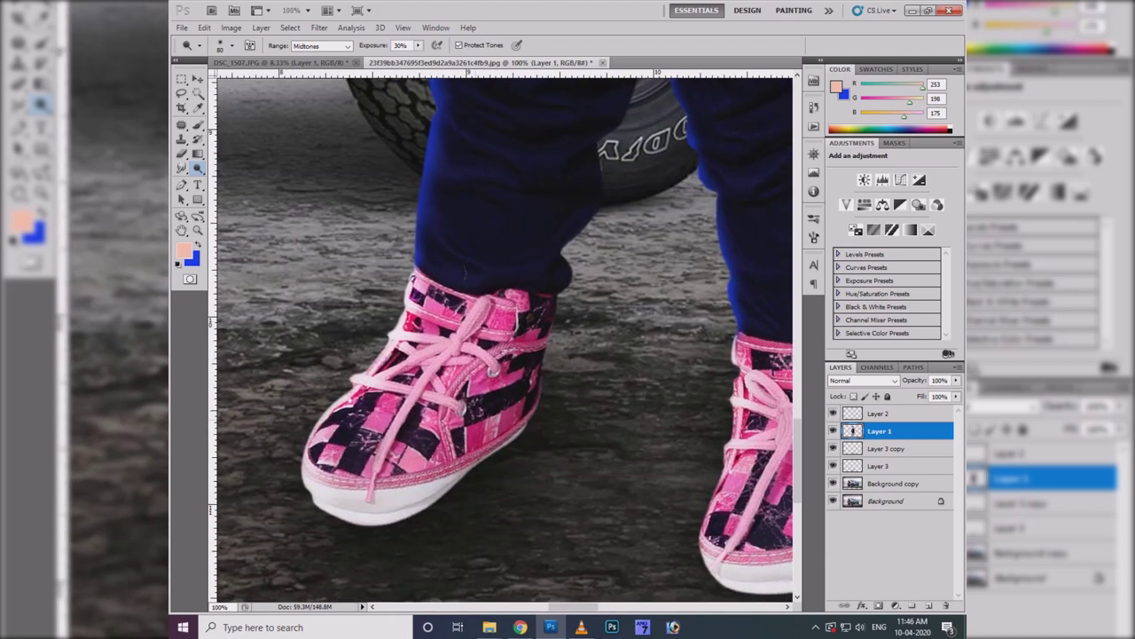
right_click(197, 167)
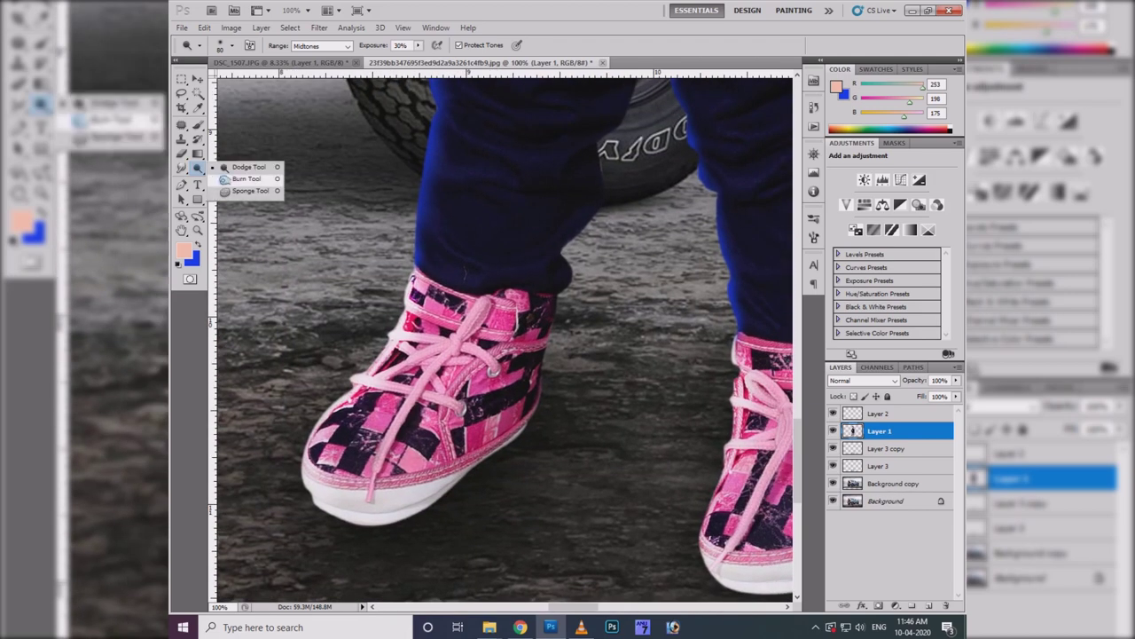
left_click(245, 178)
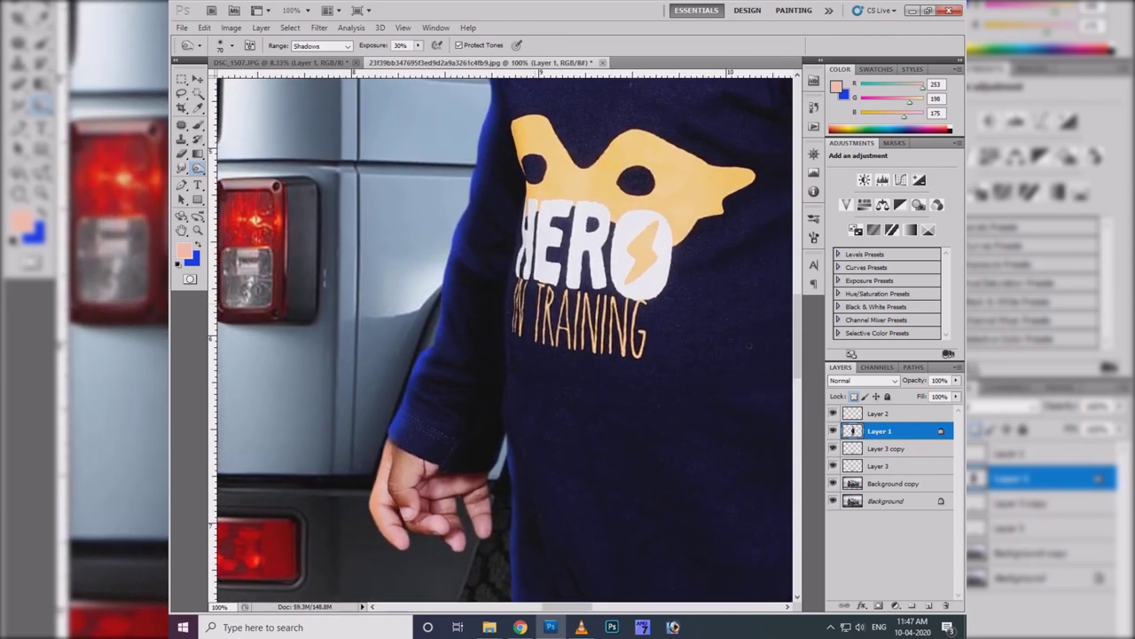
- Trace a Pen path along the shirt edge beside HERO and make it a feathered selection
key("ctrl+plus")
key("p")
scroll(492, 339, "down", 3)
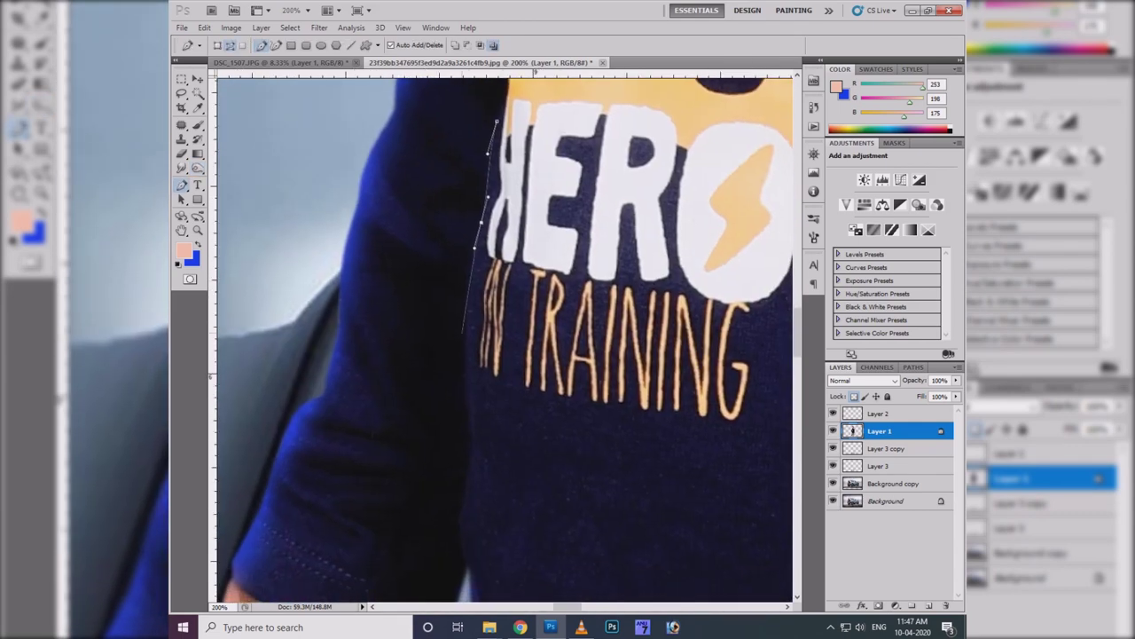
scroll(492, 339, "down", 2)
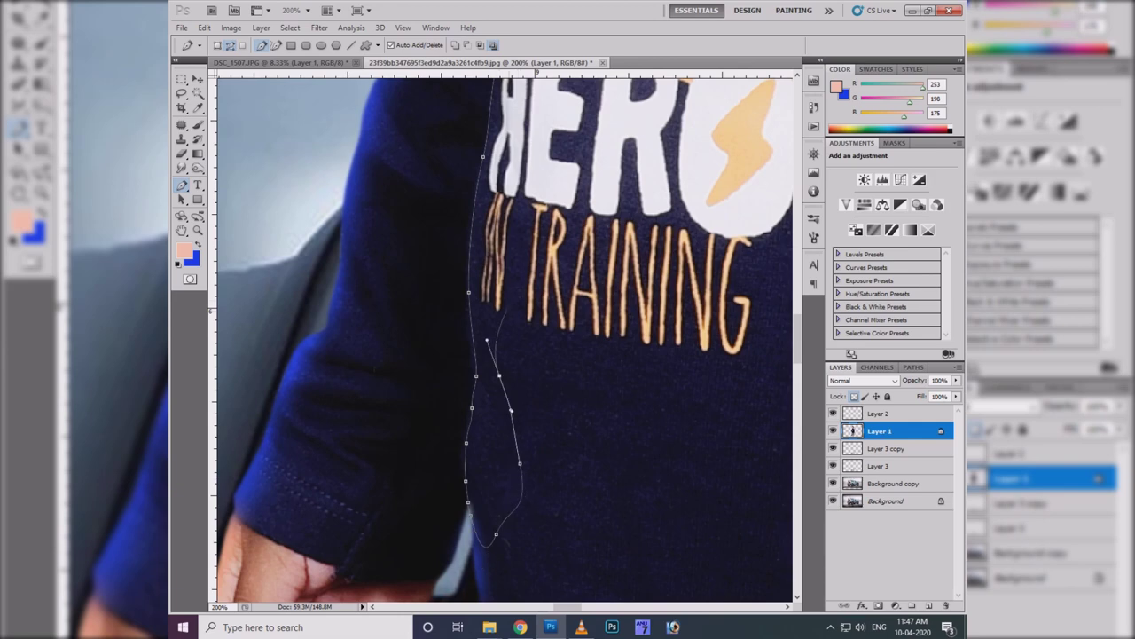
scroll(504, 337, "up", 3)
key("ctrl+Return")
key("shift+F6")
key("Return")
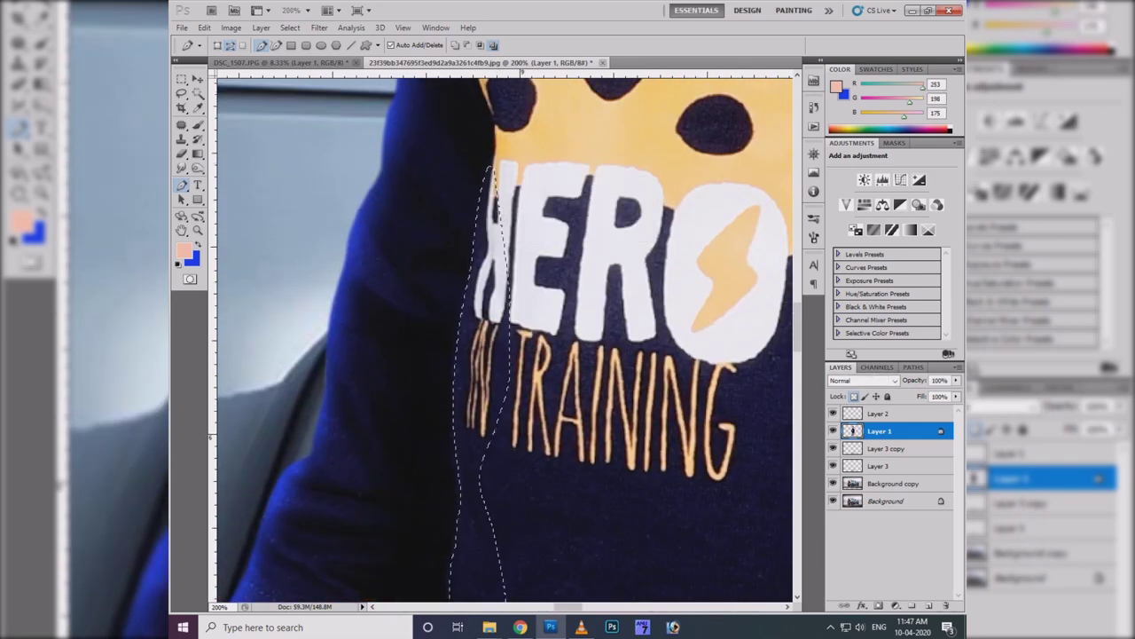
- Paint blue light inside the selection with an 80 px brush
key("x")
key("b")
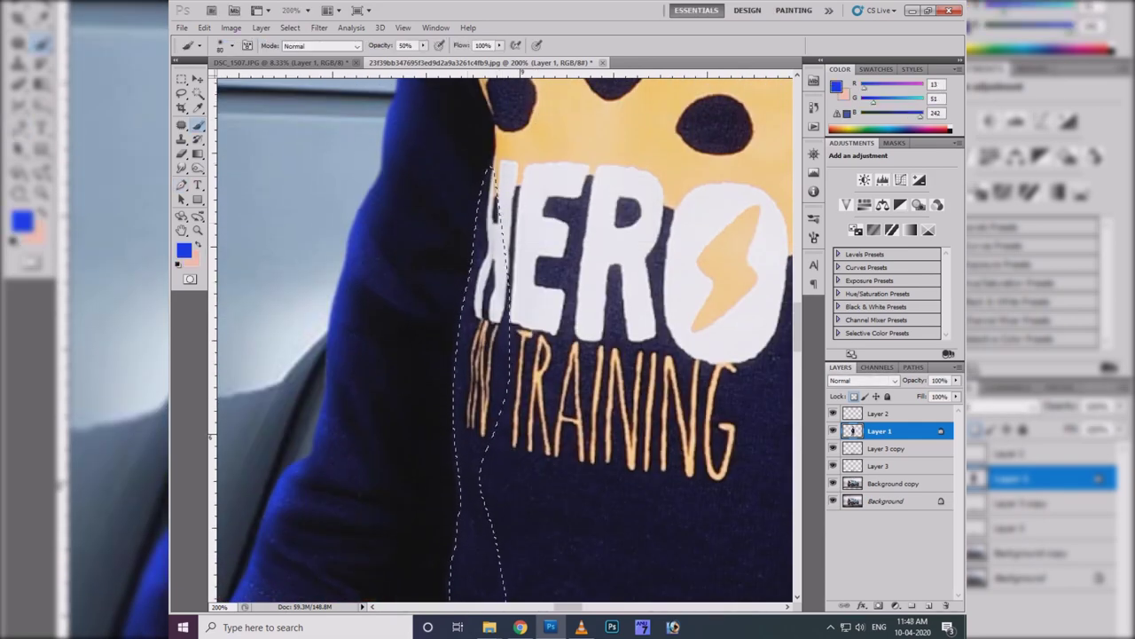
key("bracketright")
key("bracketright")
key("bracketright")
scroll(504, 337, "down", 2)
scroll(504, 337, "down", 3)
left_click_drag(449, 496, 446, 424)
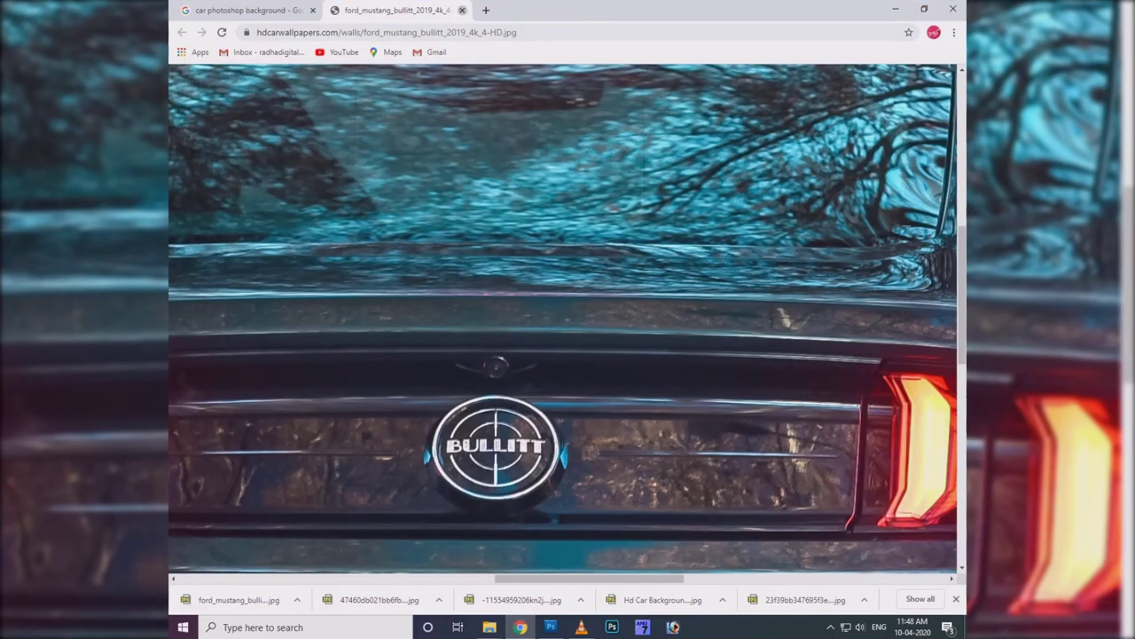
- Search Google Images for 'blue light png' in a new tab
key("ctrl+t")
type("s")
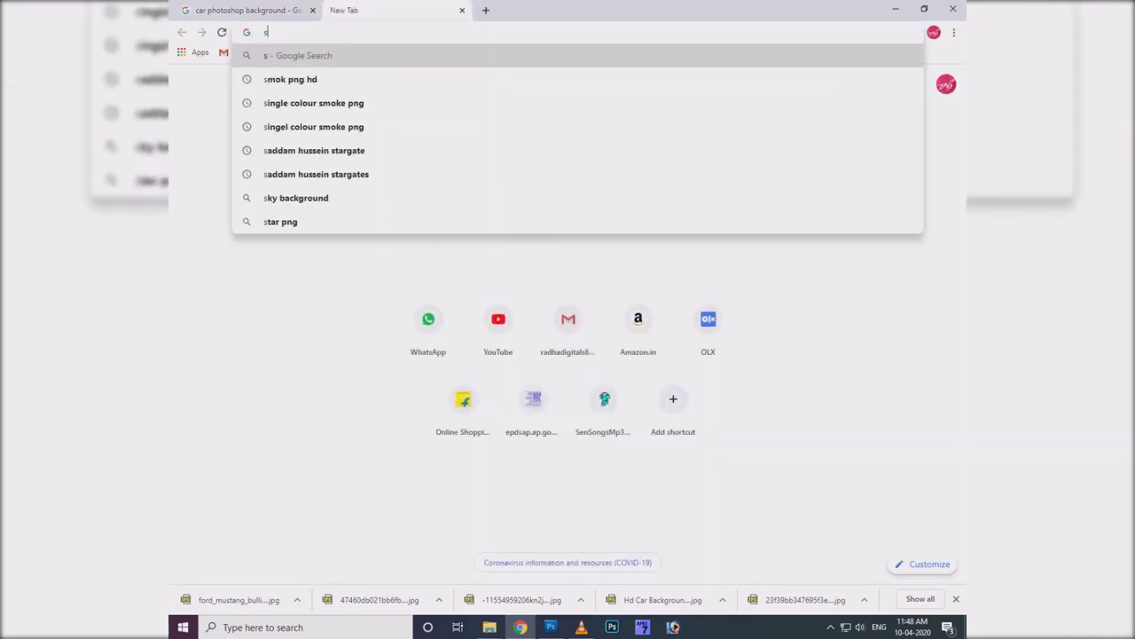
key("BackSpace")
type("blue light ")
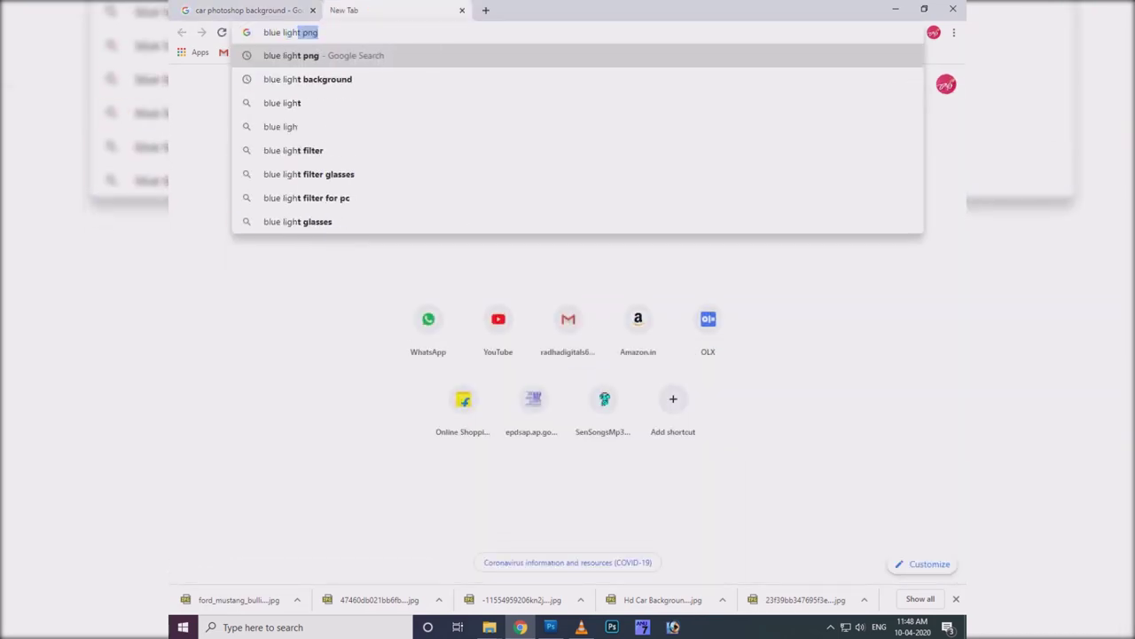
type("png")
key("Return")
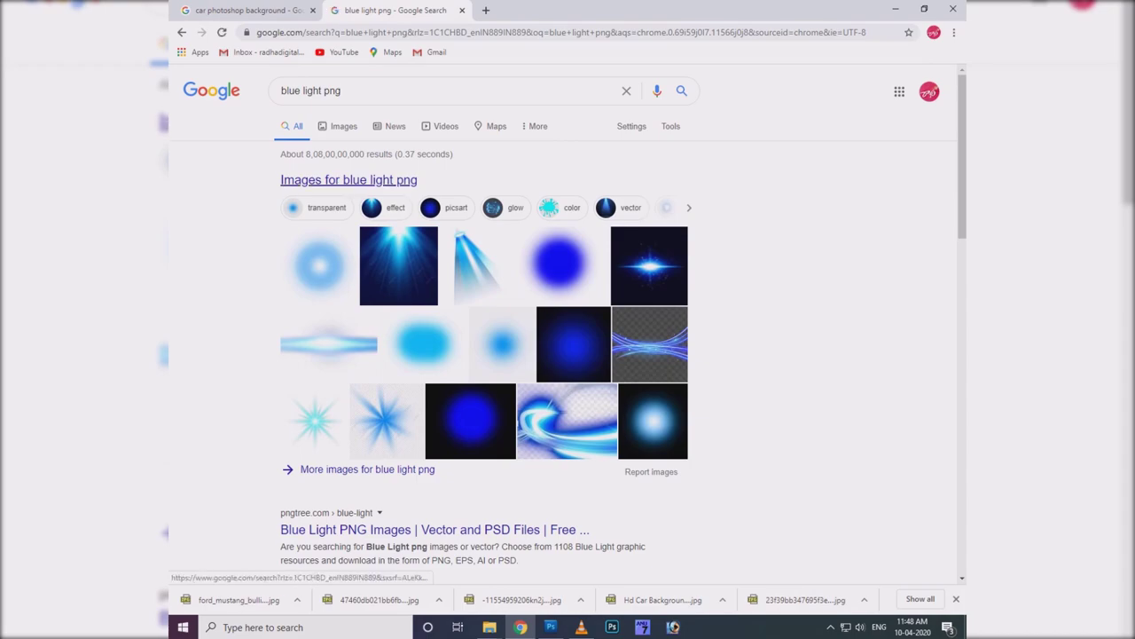
left_click(349, 180)
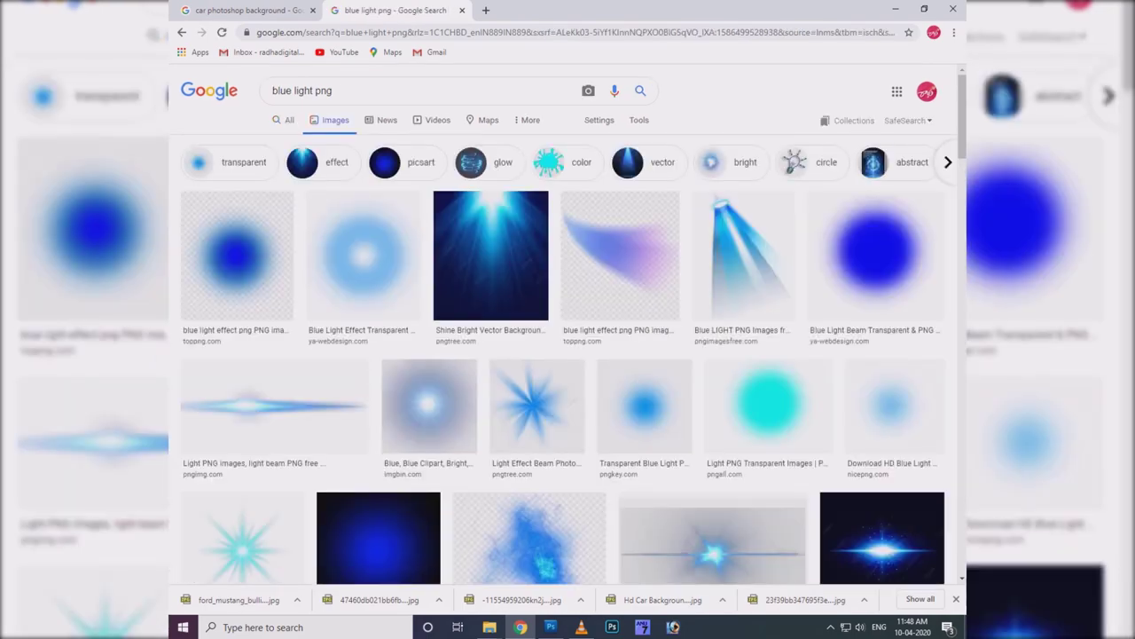
- Browse the results, then search images for 'sunlight png' instead
scroll(204, 508, "down", 5)
scroll(204, 508, "down", 3)
scroll(204, 508, "down", 5)
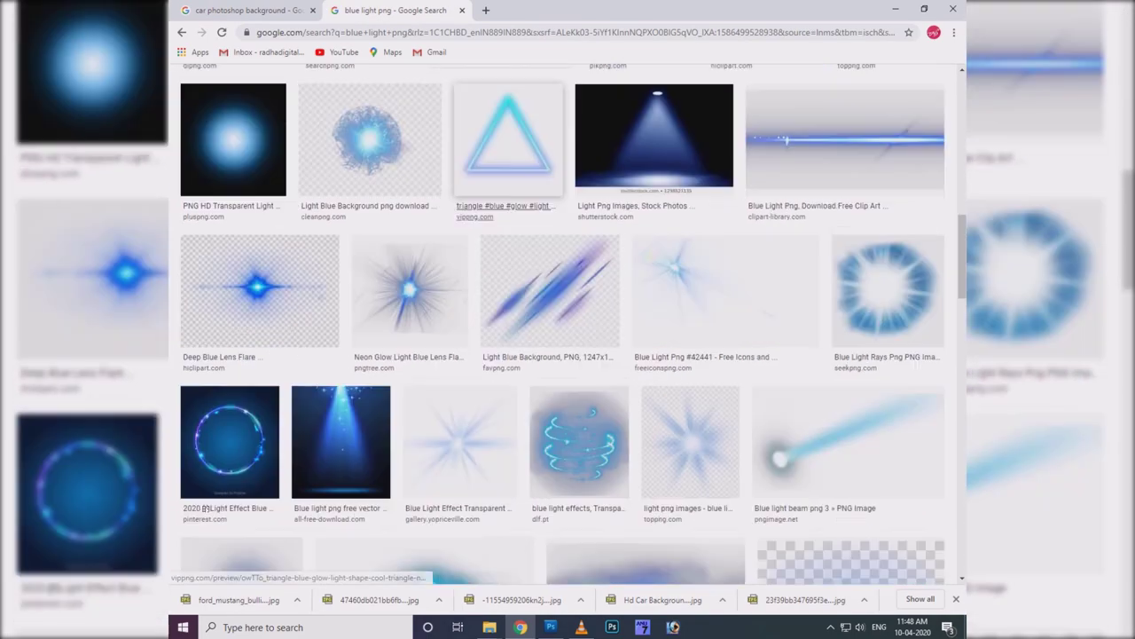
scroll(204, 508, "down", 2)
scroll(204, 508, "down", 2)
scroll(204, 509, "down", 2)
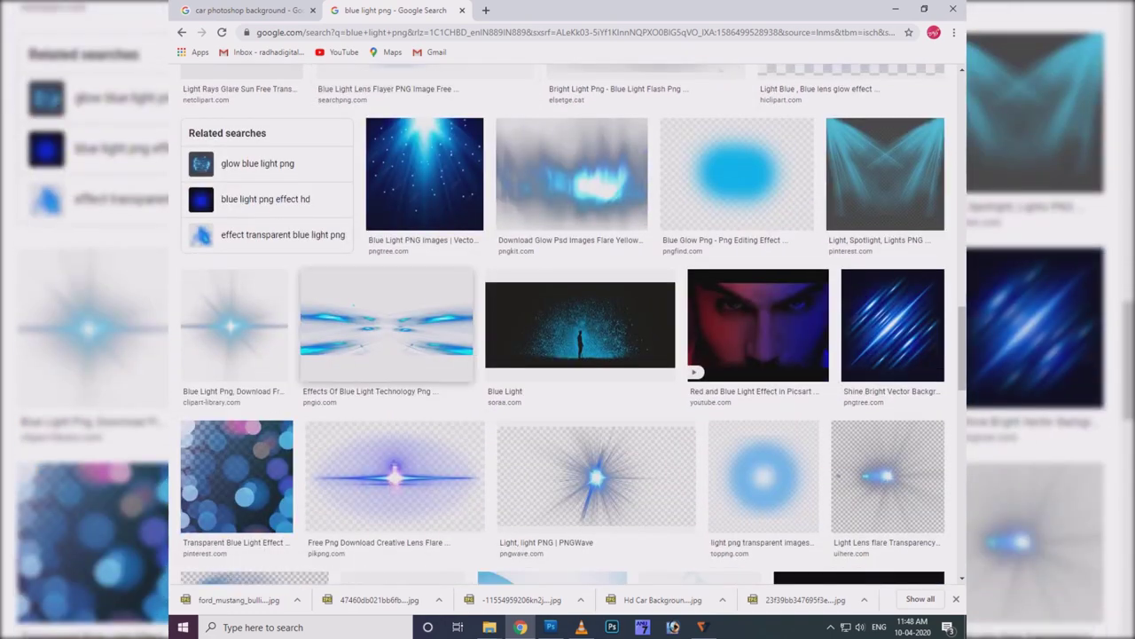
scroll(562, 325, "up", 5)
scroll(563, 324, "up", 5)
scroll(563, 324, "up", 5)
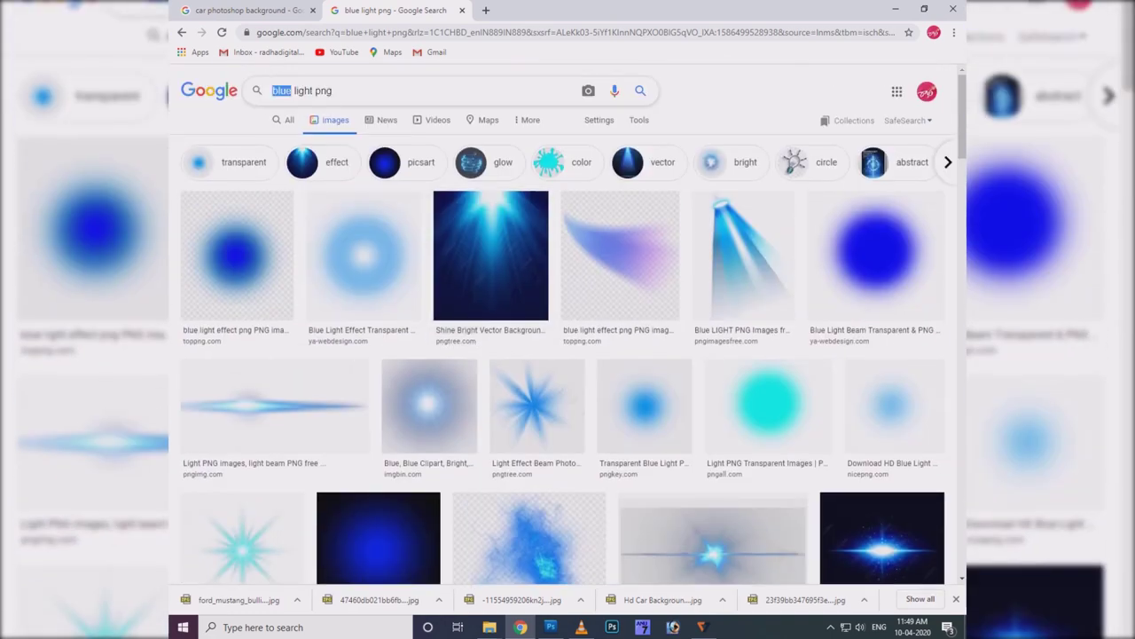
type("sun")
key("Return")
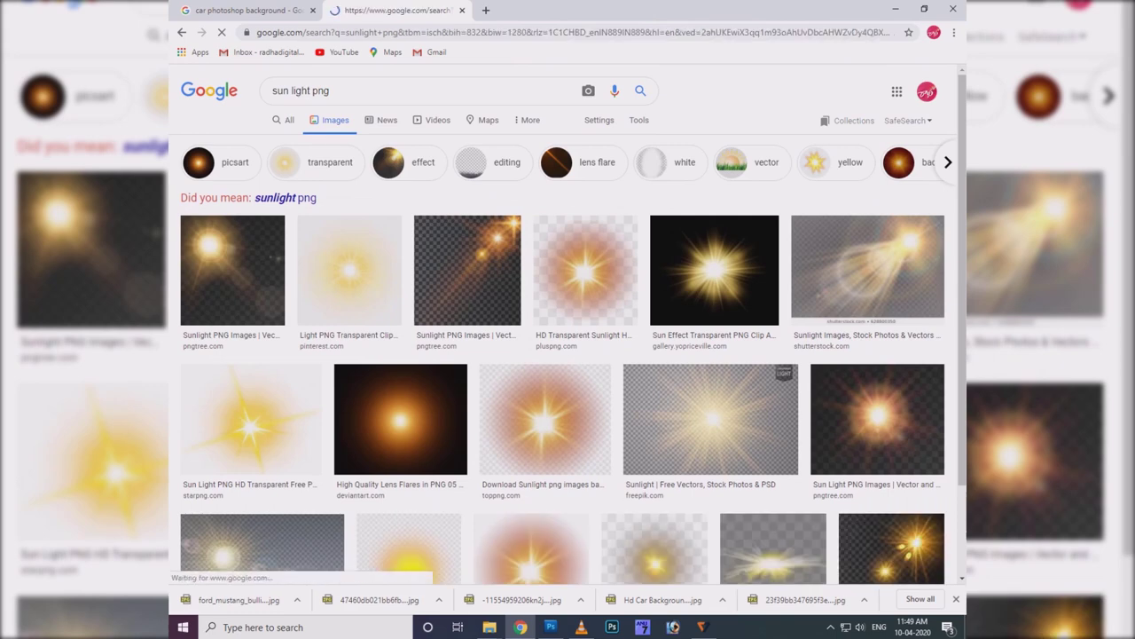
left_click(247, 196)
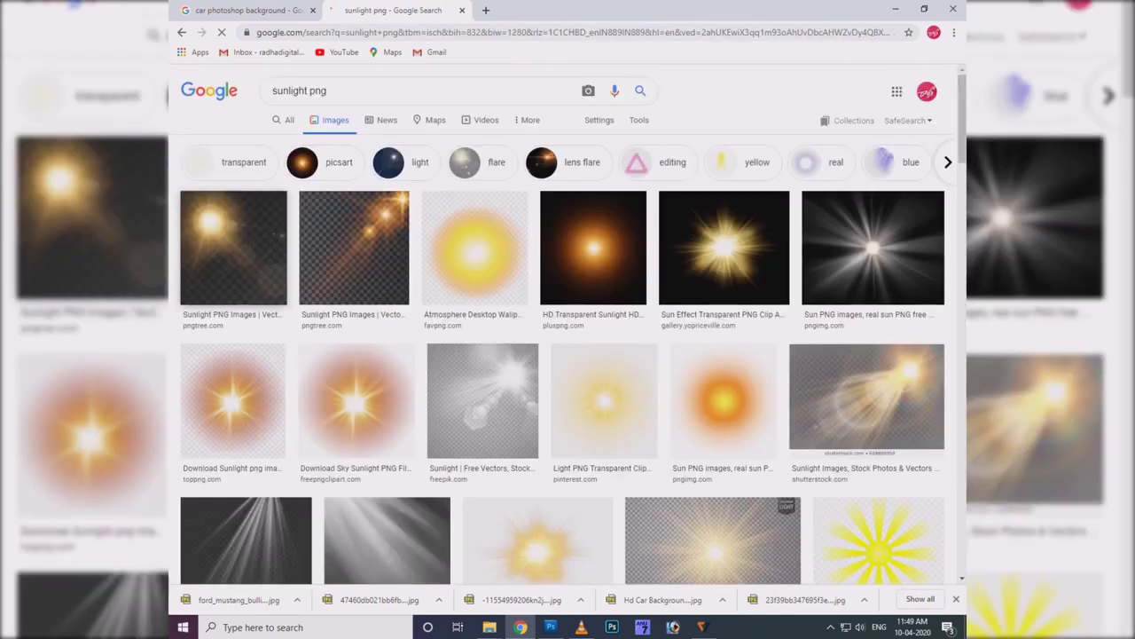
- Save the PlusPNG sunlight image to Downloads and drag it toward Photoshop
left_click(592, 249)
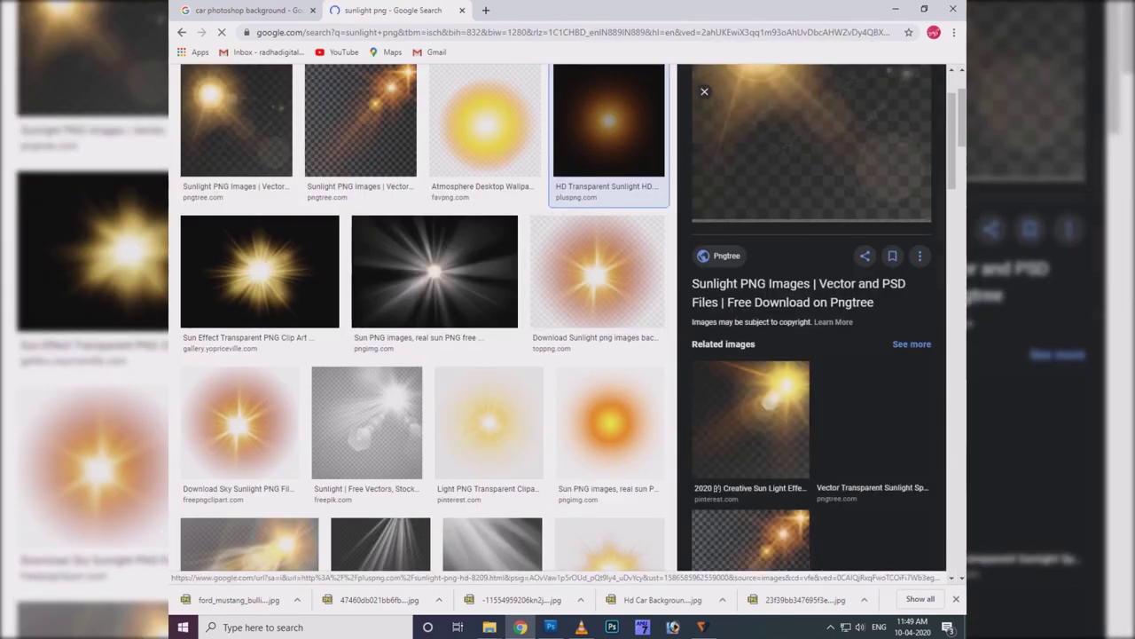
left_click(608, 124)
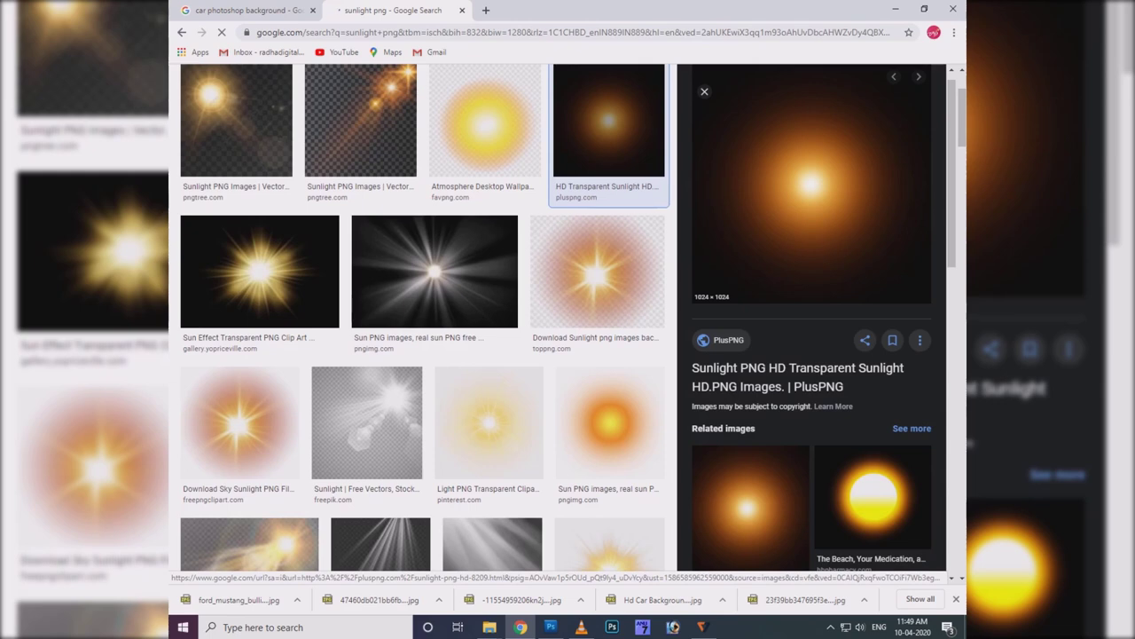
right_click(749, 281)
left_click(798, 381)
key("ctrl+s")
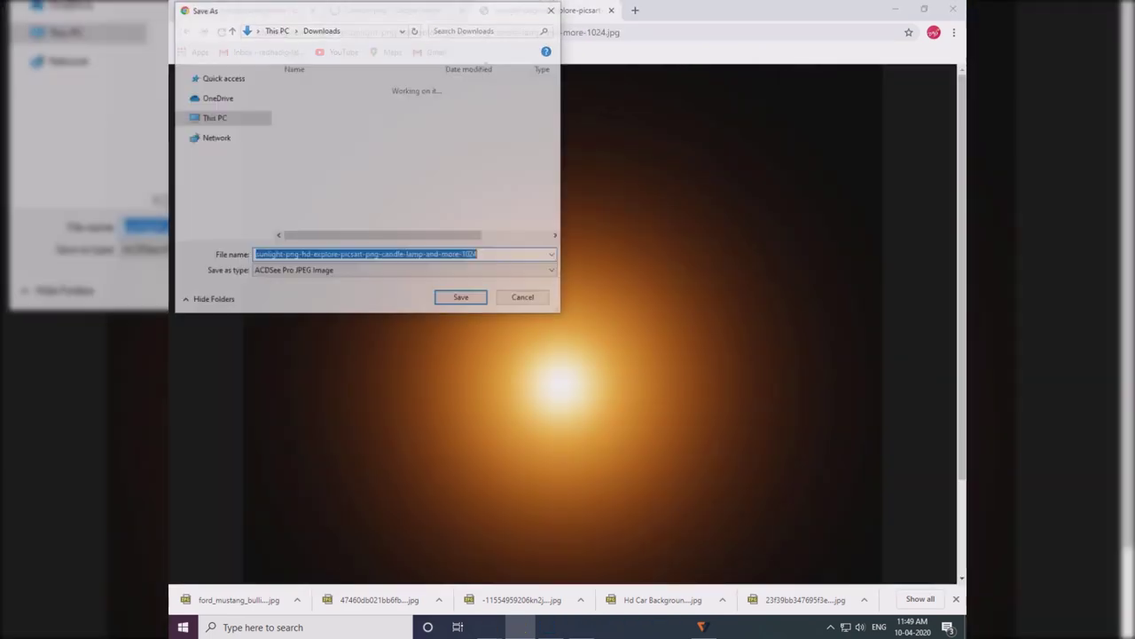
key("Return")
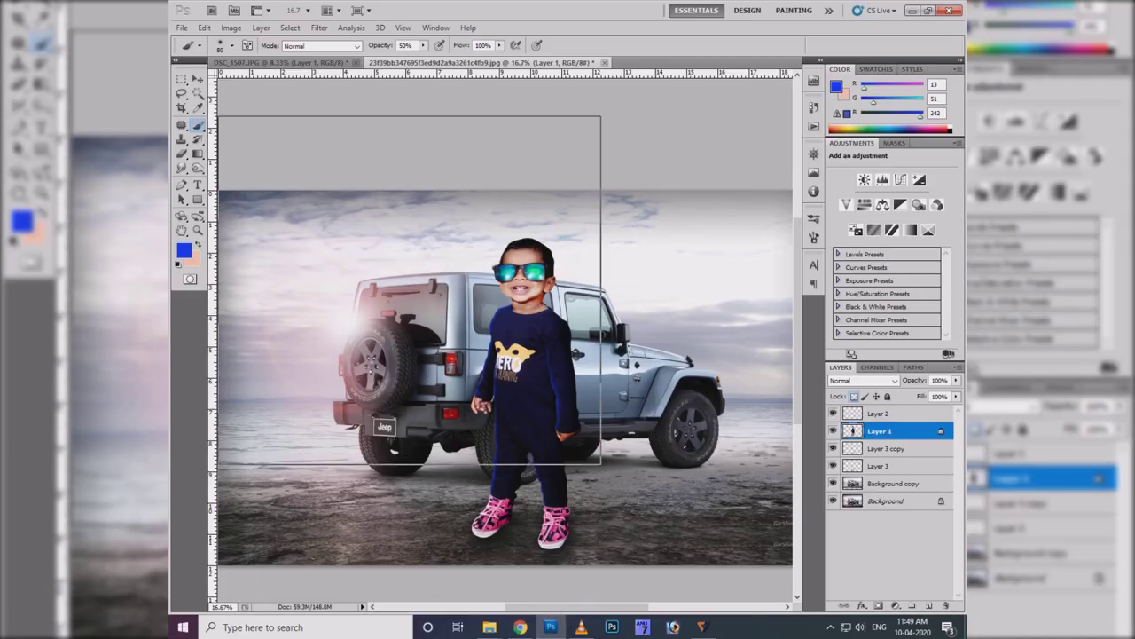
left_click_drag(550, 627, 624, 64)
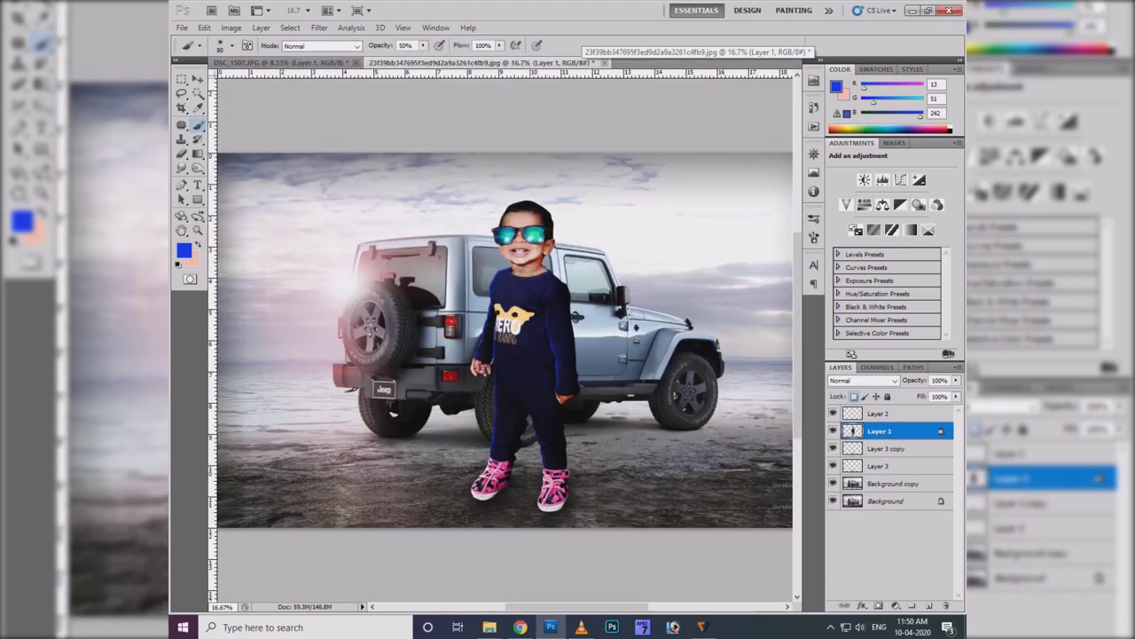
- Place the sunlight image and shift its hue by -153 to turn it blue
key("v")
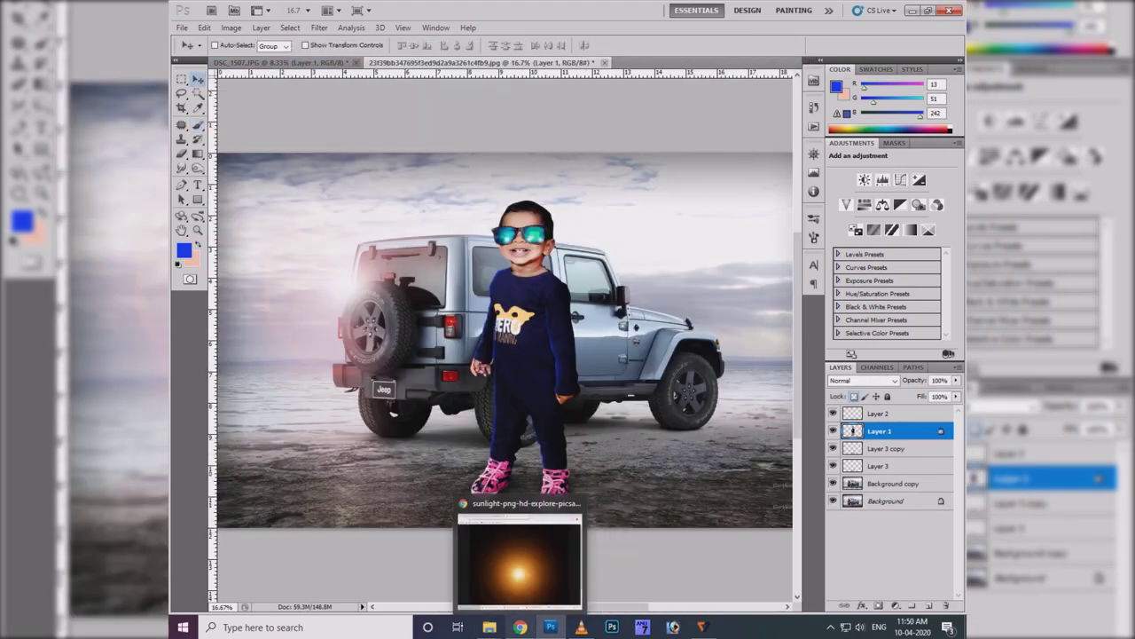
left_click(354, 558)
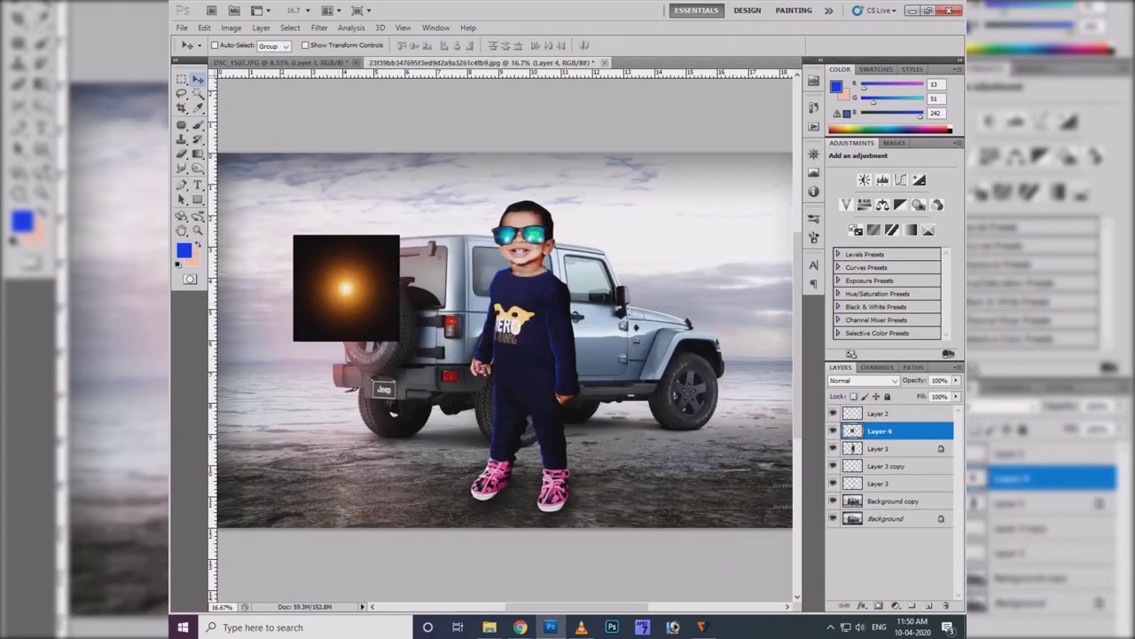
key("Return")
key("ctrl+u")
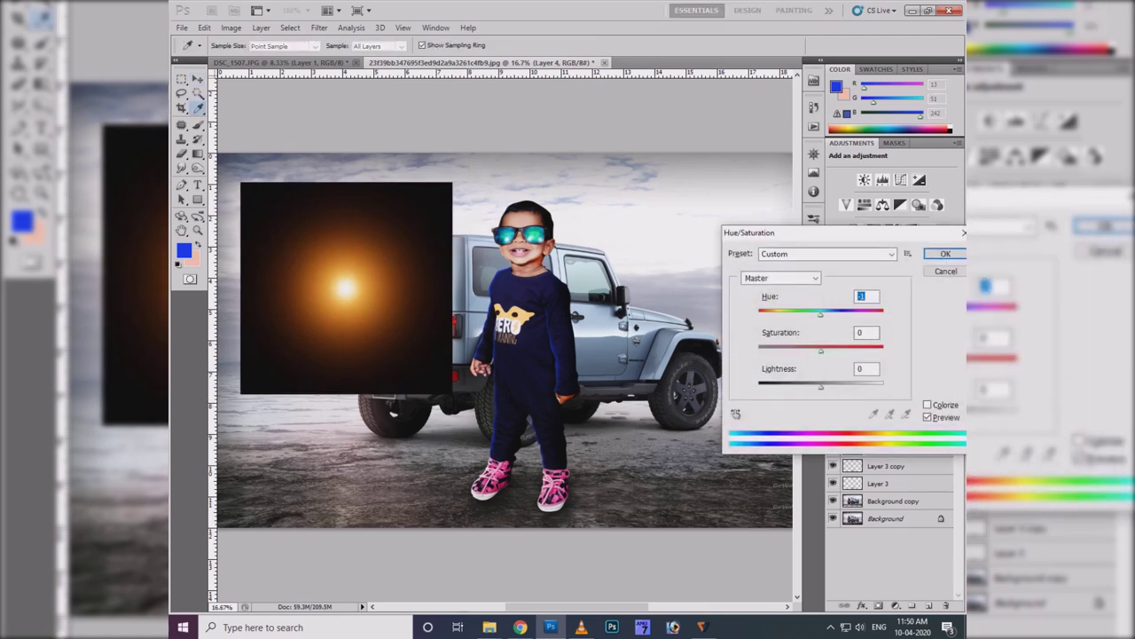
type("-153")
key("Return")
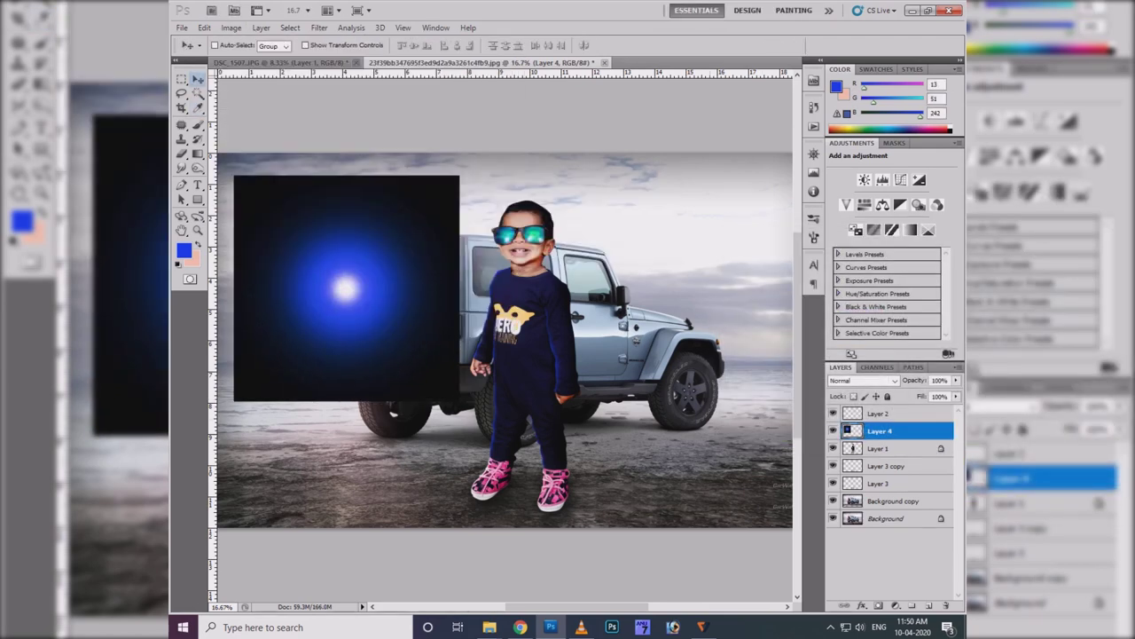
- Set the glow layer's blend mode to Lighten after trying Screen
left_click(862, 380)
left_click(838, 159)
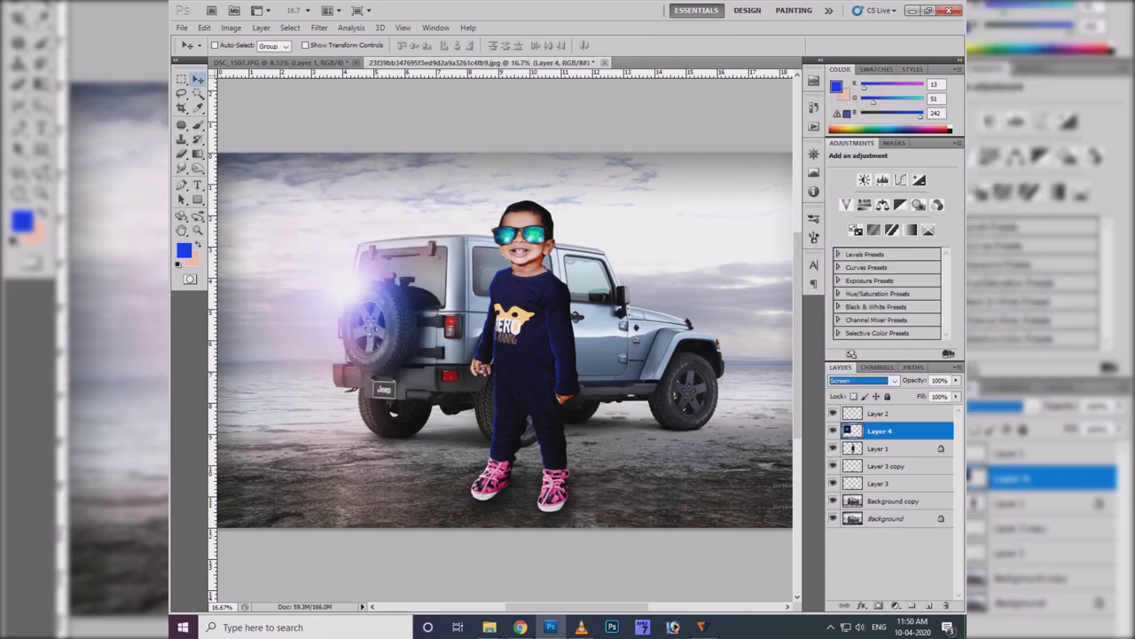
left_click(862, 380)
left_click(842, 149)
- Enlarge the blue glow up and right over the jeep's spare wheel
key("ctrl+t")
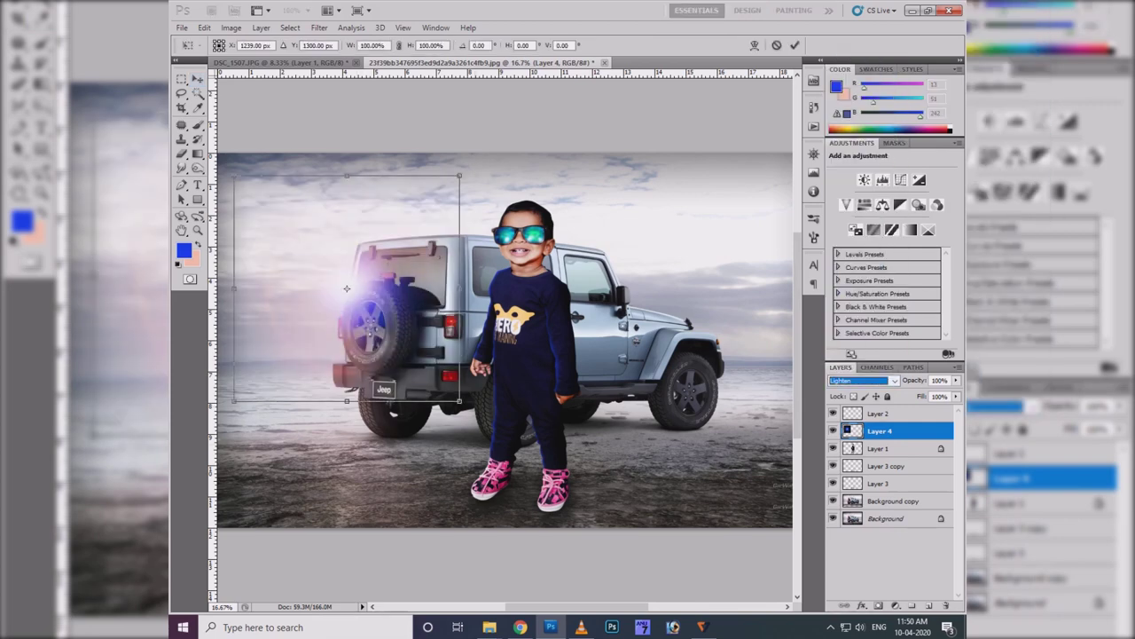
left_click_drag(462, 182, 512, 122)
key("ctrl+plus")
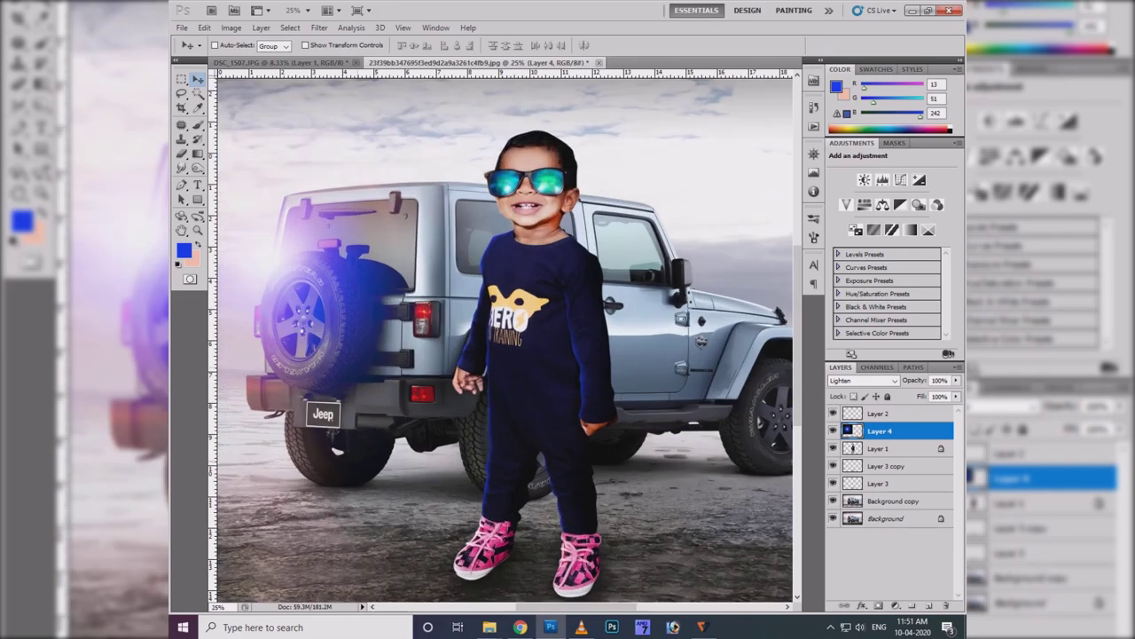
key("ctrl+minus")
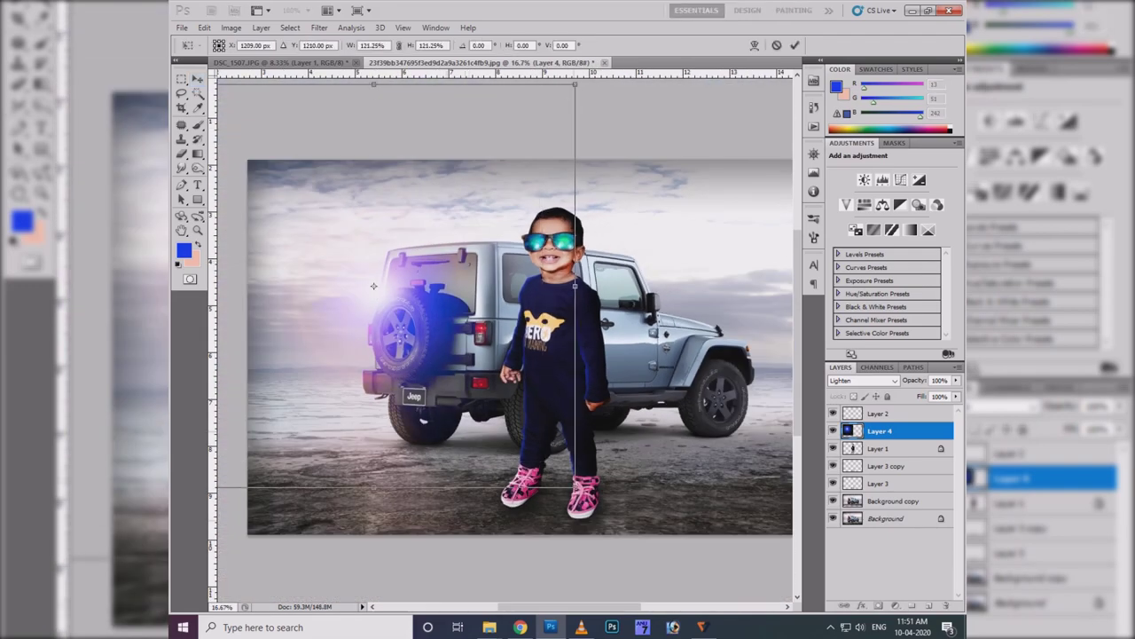
key("Return")
- Briefly duplicate the glow layer, undo it, and keep Layer 4 selected
key("ctrl+plus")
key("ctrl+plus")
key("ctrl+j")
key("ctrl+z")
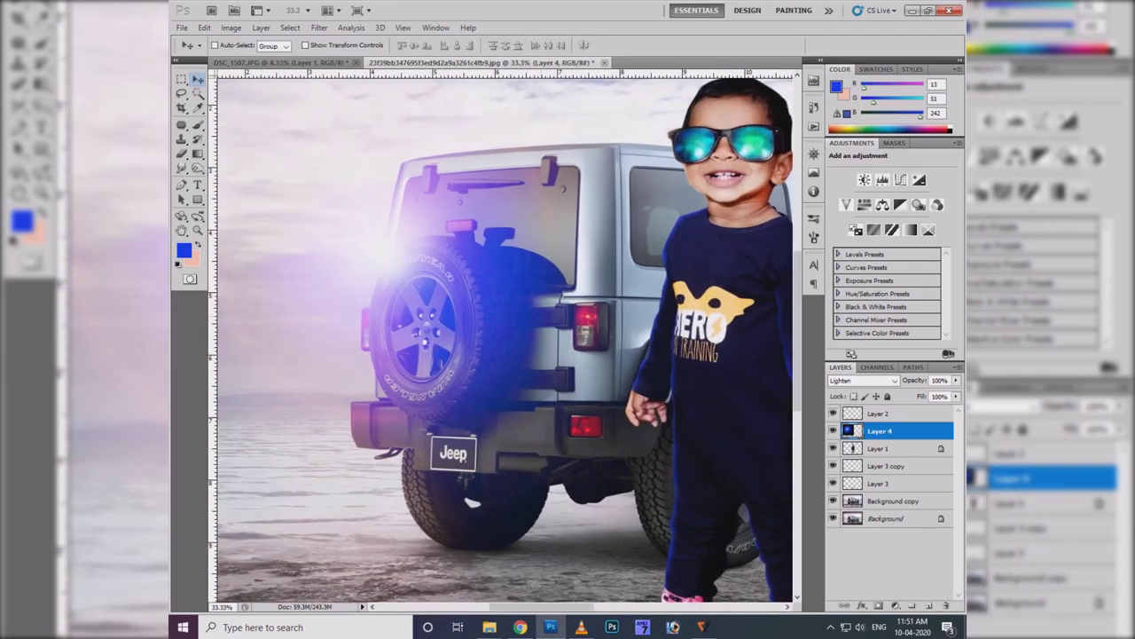
key("ctrl+minus")
key("ctrl+minus")
key("ctrl+minus")
right_click(380, 304)
left_click(412, 310)
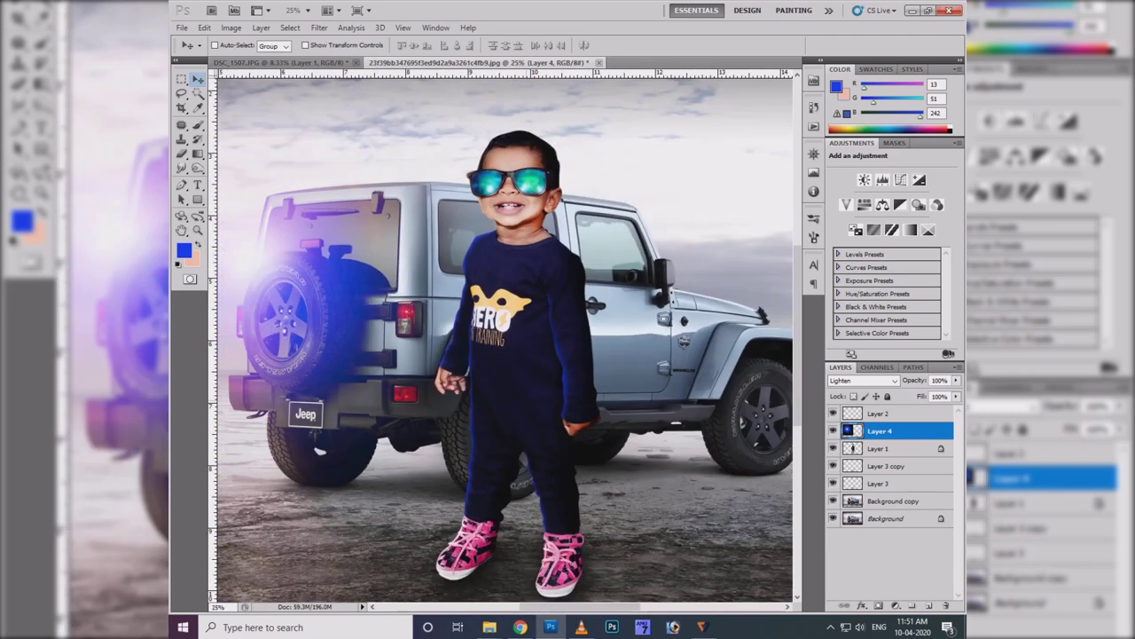
- Add the red smoke scaled to about 255%, tilted behind the jeep on the left
scroll(666, 253, "down", 2)
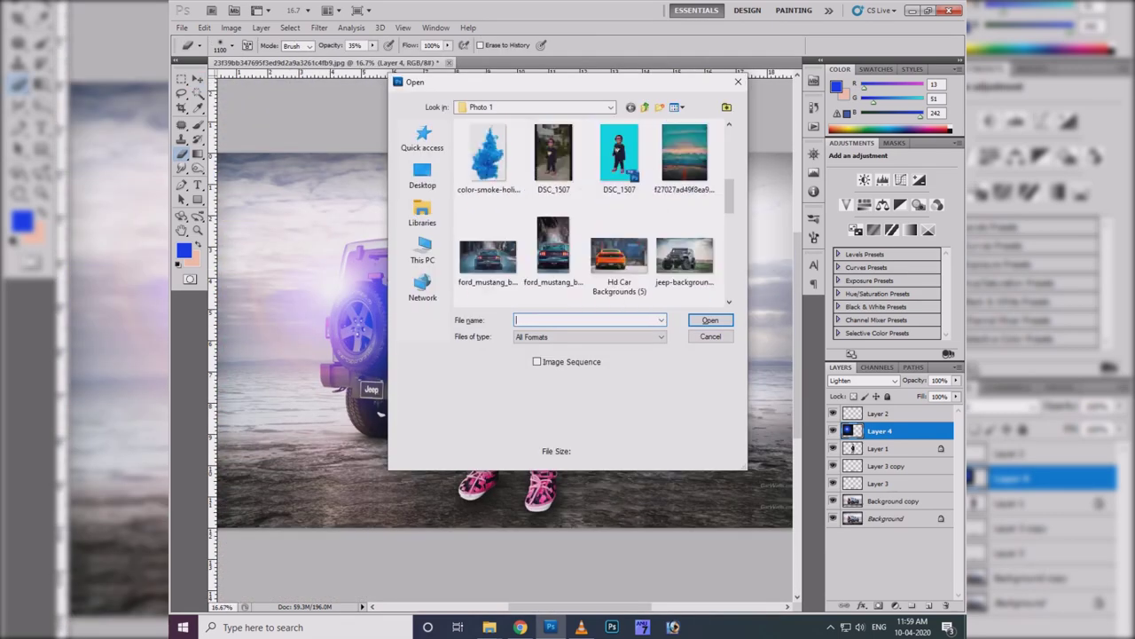
scroll(665, 252, "down", 3)
left_click(620, 218)
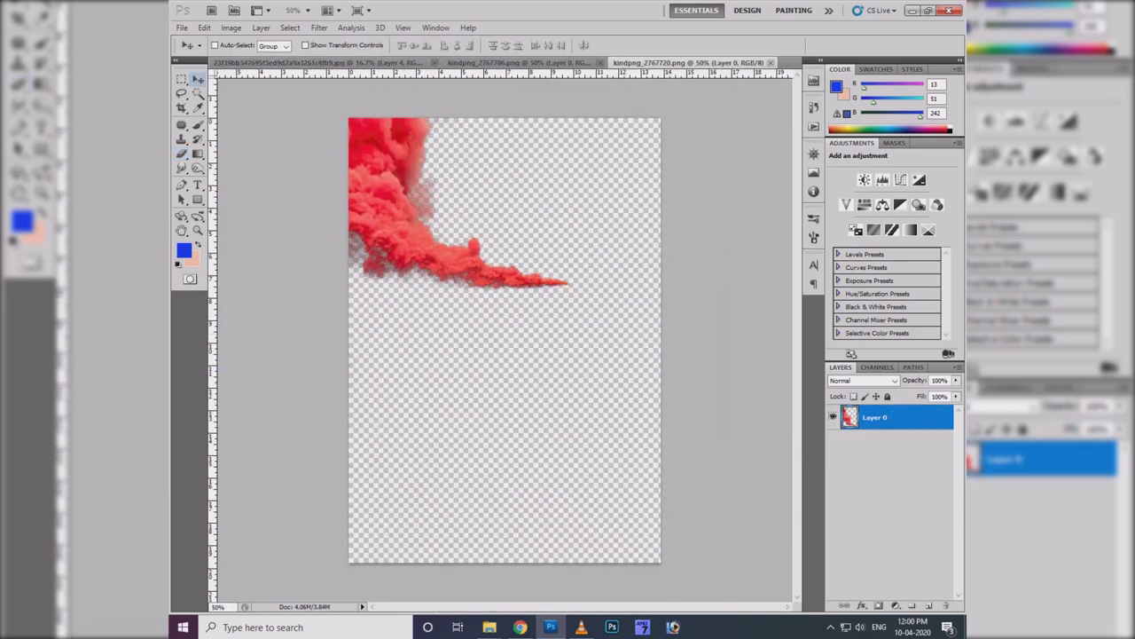
key("ctrl+t")
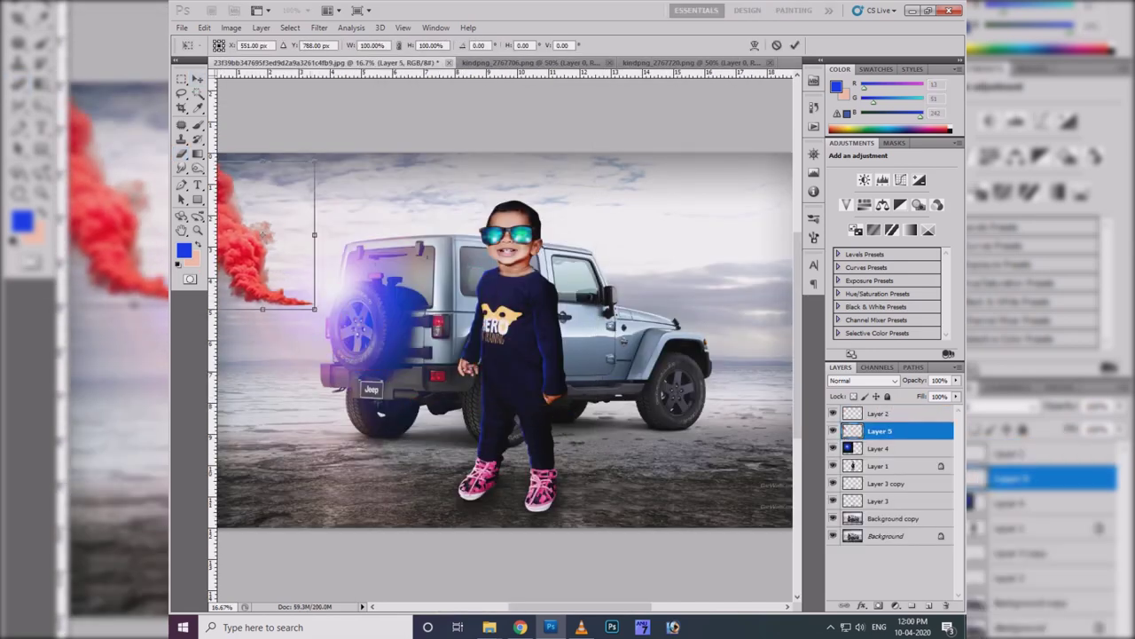
left_click_drag(377, 422, 226, 547)
left_click_drag(357, 403, 307, 216)
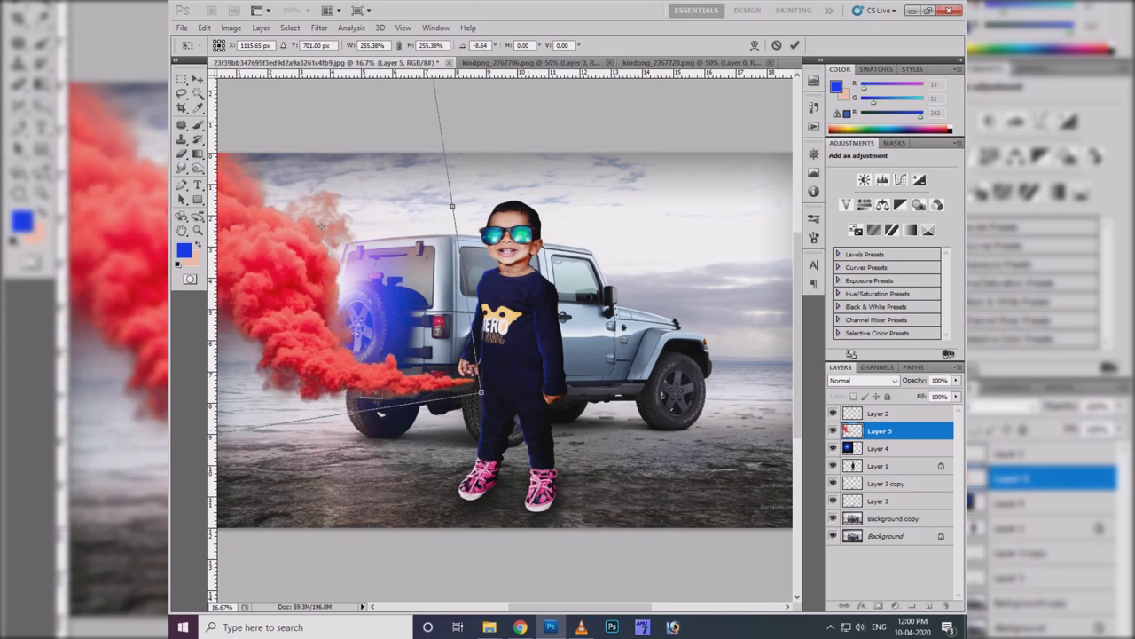
key("Return")
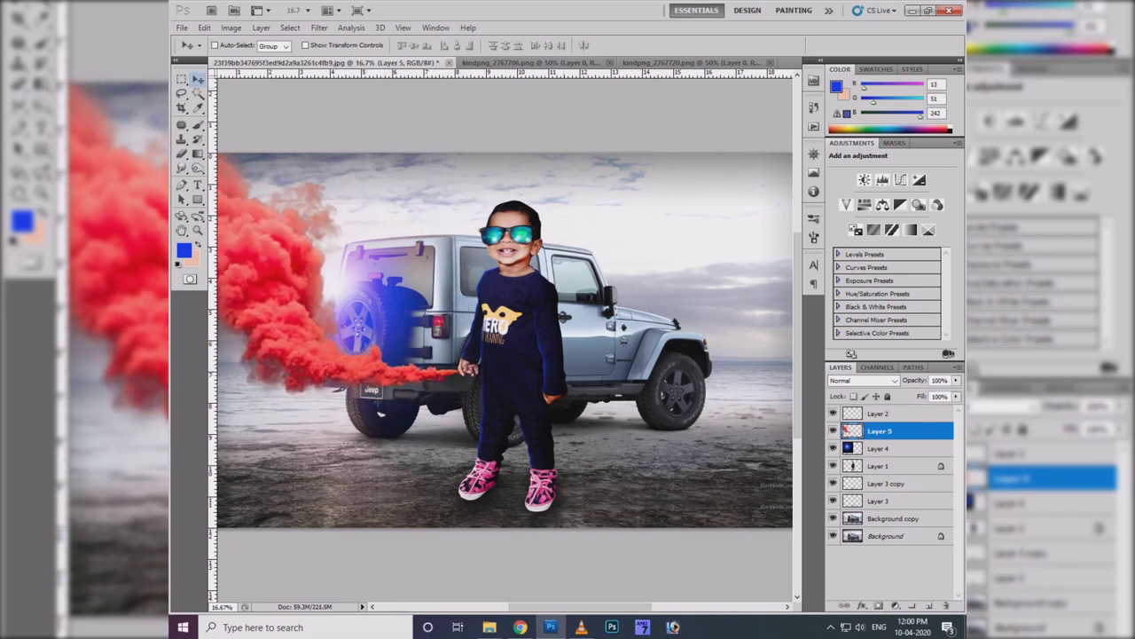
- Bring in the orange smoke, enlarge it to about 301% and tilt it slightly counter-clockwise
left_click(524, 62)
right_click(606, 304)
left_click(640, 309)
left_click_drag(532, 355, 601, 381)
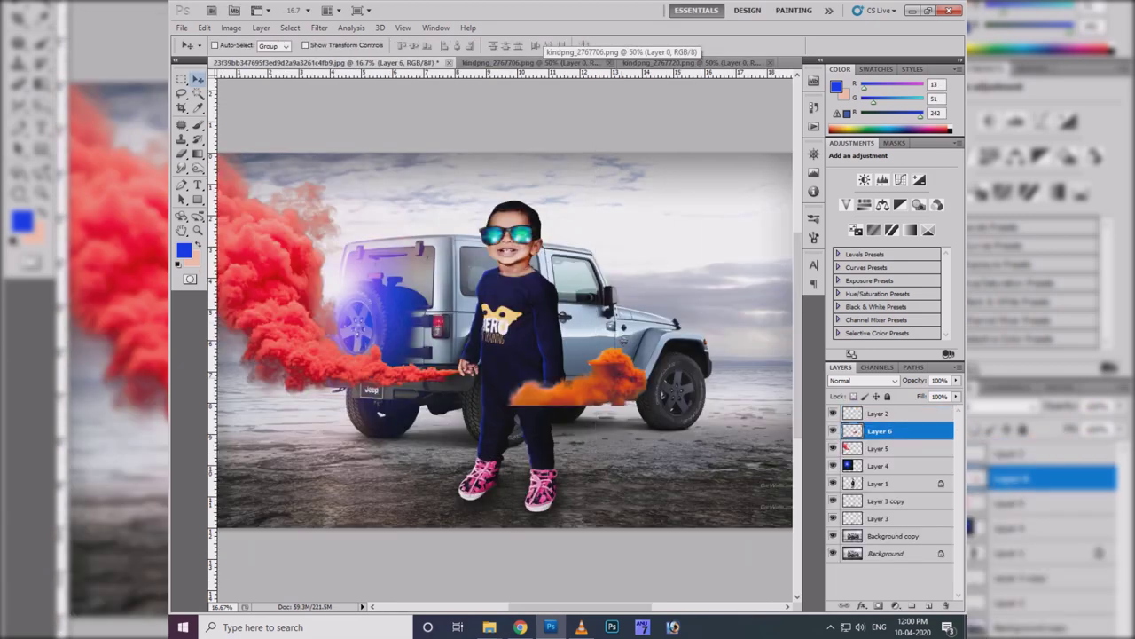
key("ctrl+t")
mouse_move(674, 417)
left_mouse_down()
mouse_move(749, 541)
mouse_move(715, 477)
left_mouse_up()
key("ctrl+minus")
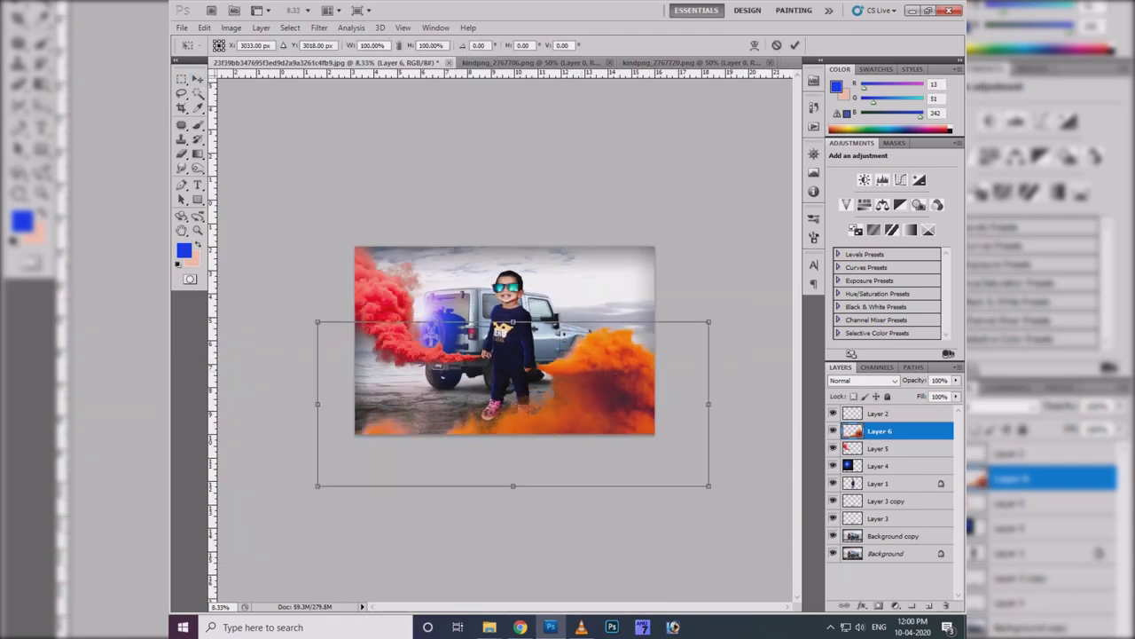
left_click_drag(727, 492, 721, 479)
- Commit the orange smoke, then try Dust & Scratches and cancel it
key("Return")
key("ctrl+plus")
key("ctrl+plus")
key("ctrl+plus")
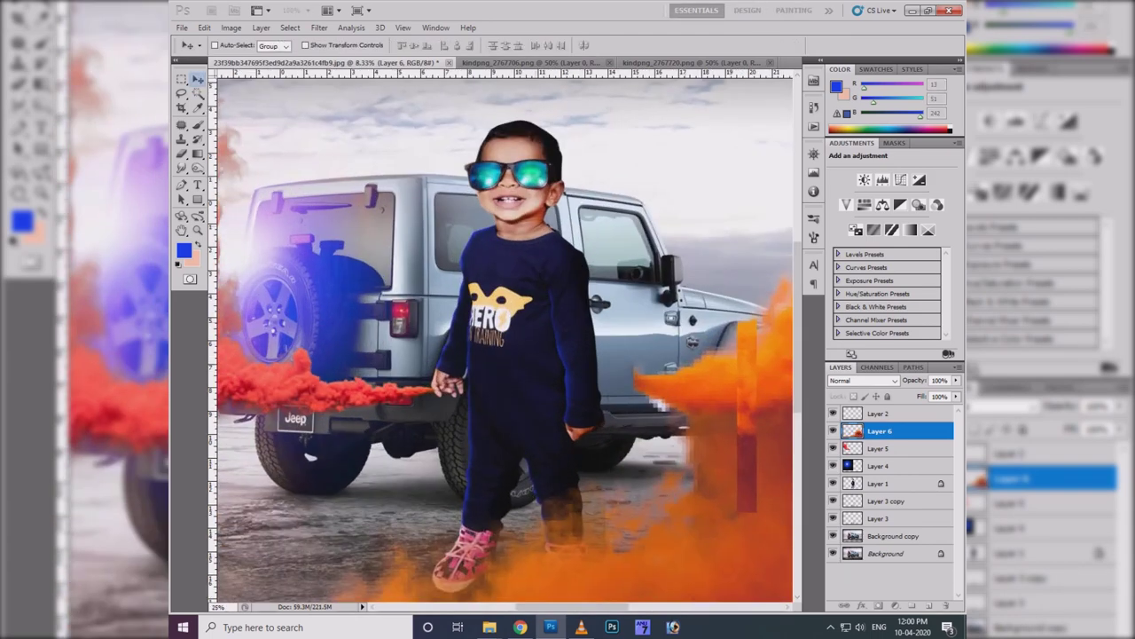
scroll(501, 337, "down", 3)
left_click(318, 28)
mouse_move(329, 177)
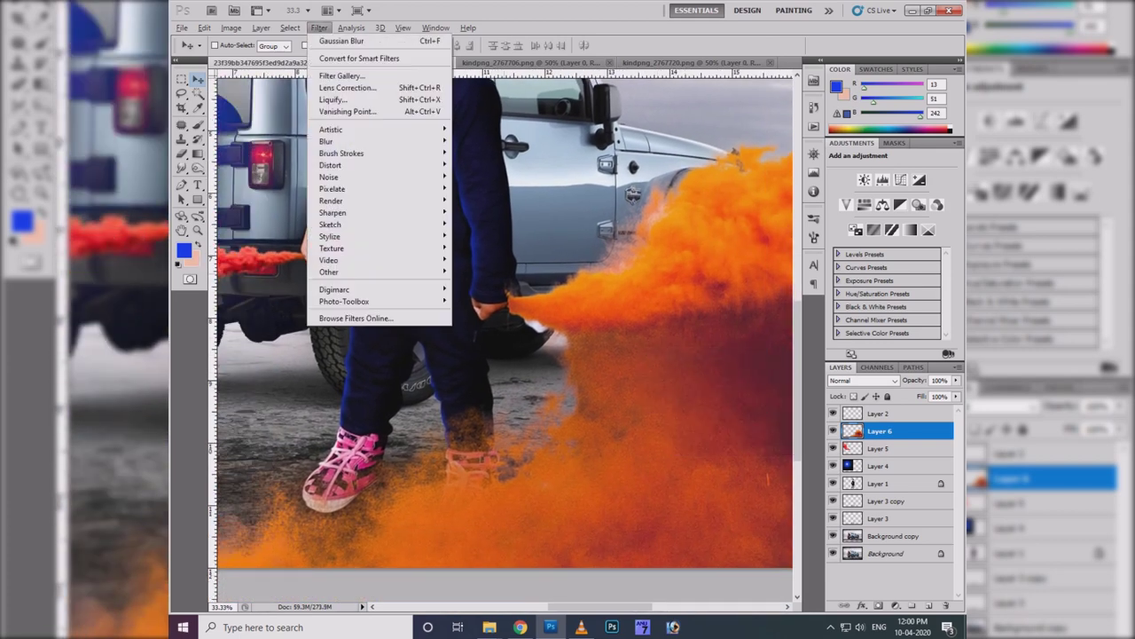
left_click(492, 199)
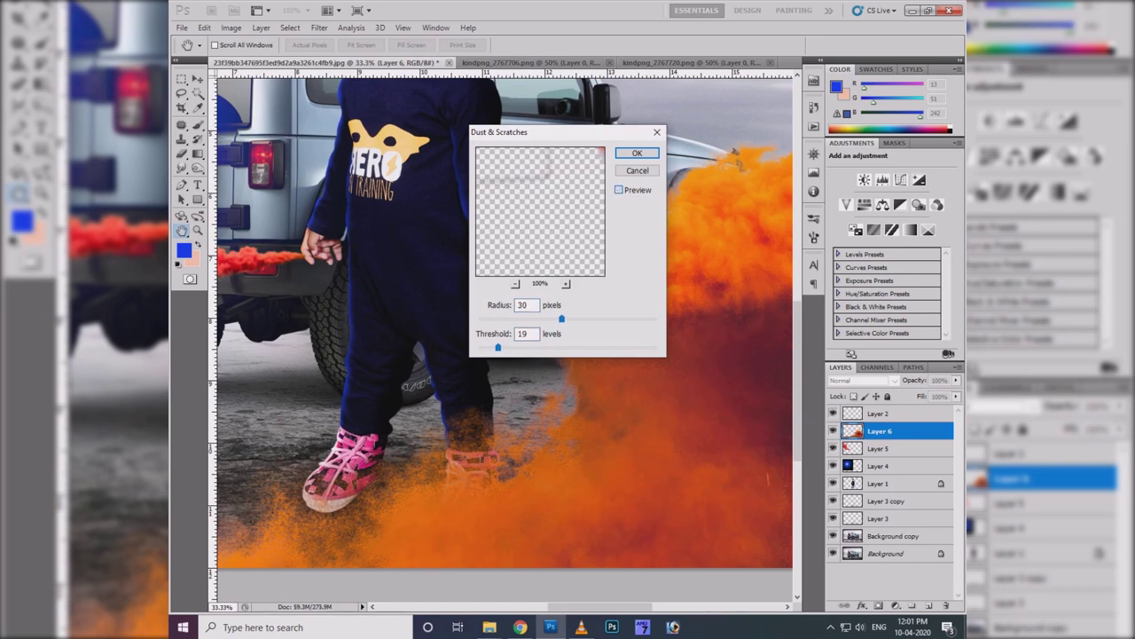
left_click(656, 132)
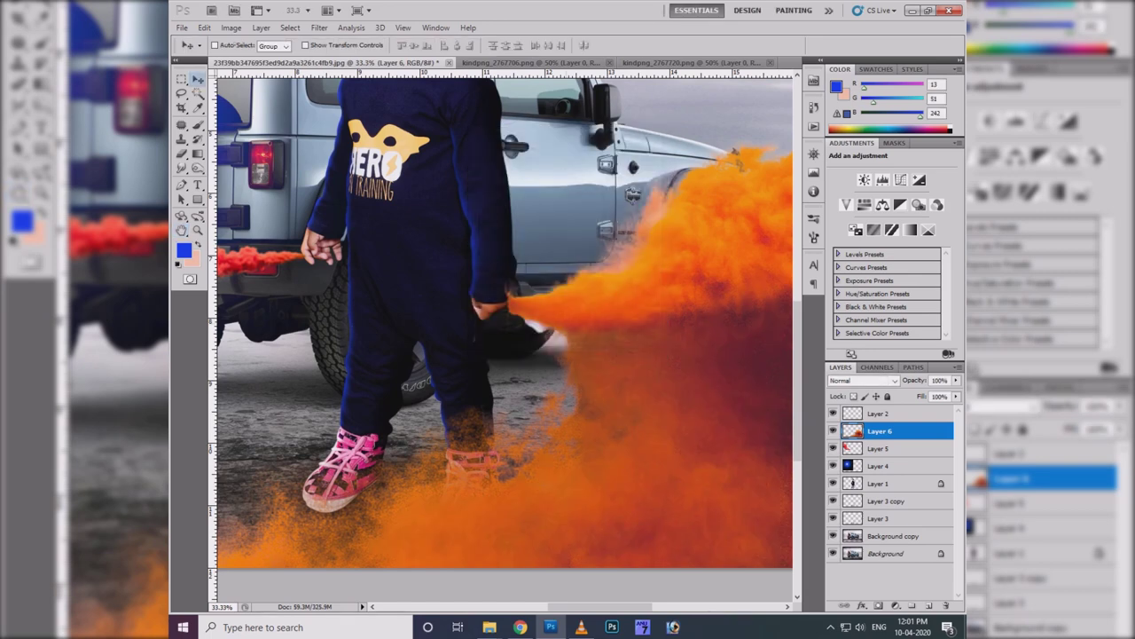
key("ctrl+minus")
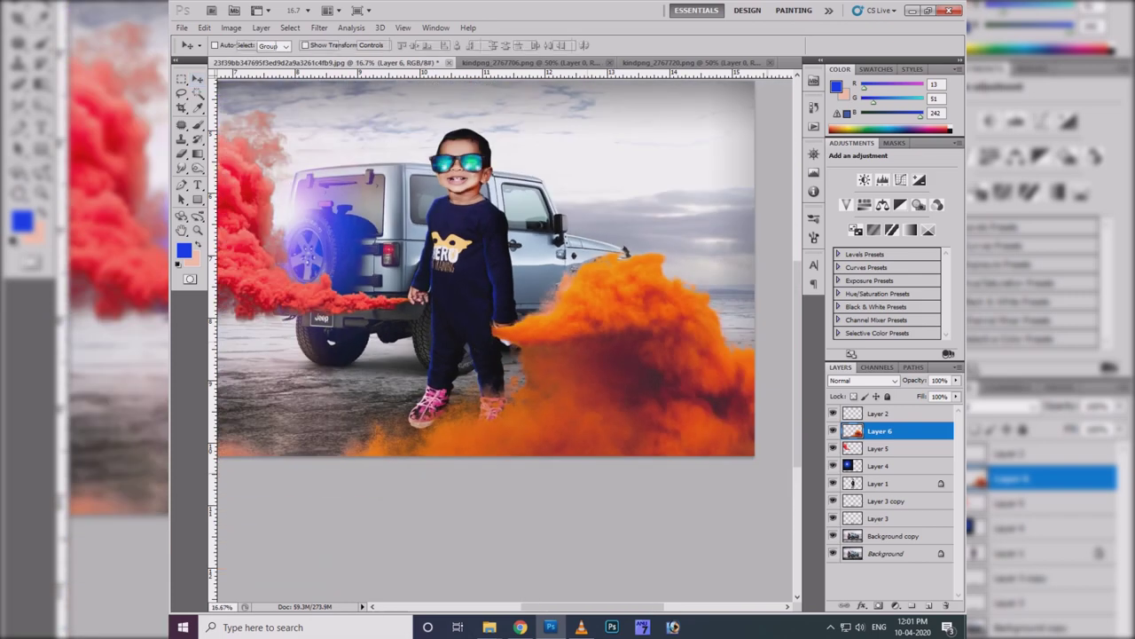
- Shrink the orange smoke to about 73% and nudge it slightly right
key("ctrl+t")
key("ctrl+minus")
left_click_drag(240, 325, 316, 346)
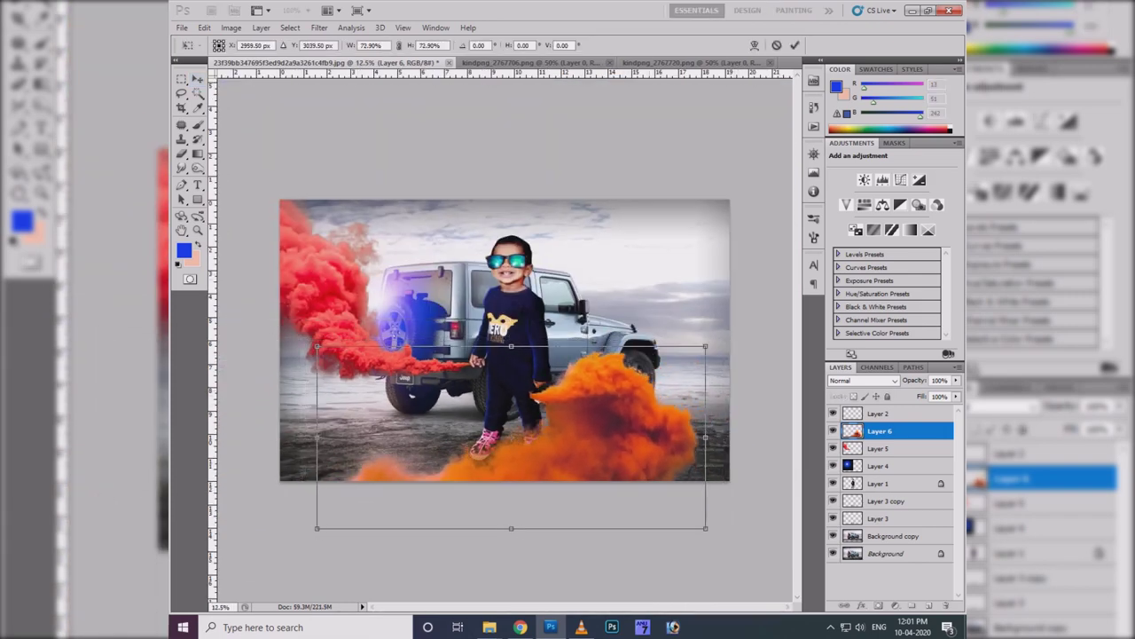
left_click_drag(511, 434, 517, 434)
key("Return")
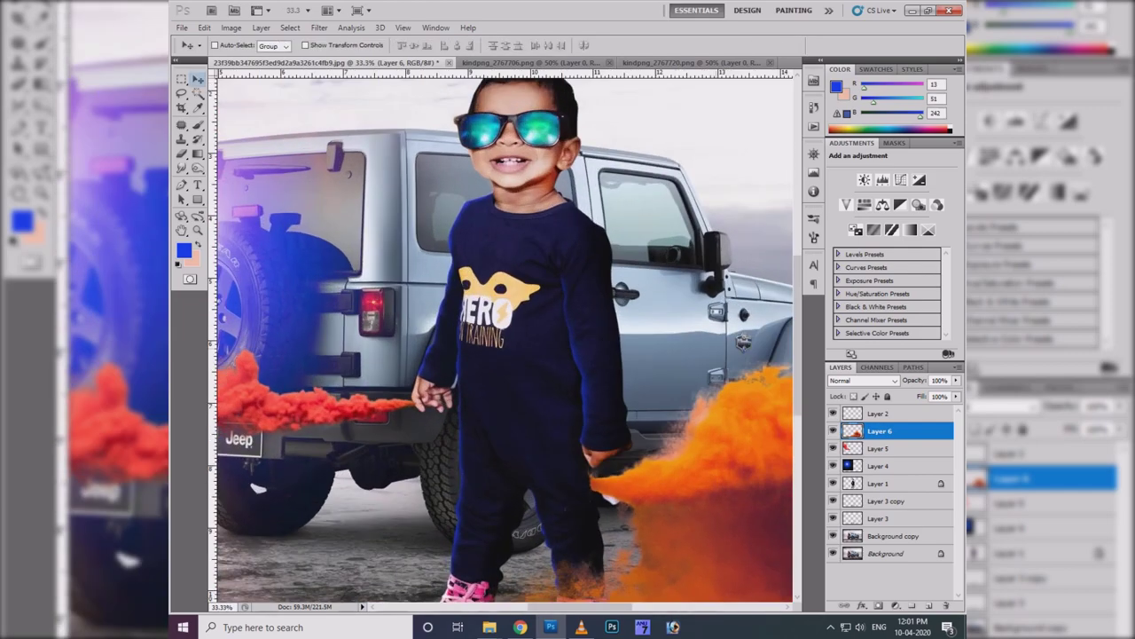
- Select the red smoke layer and bring up Hue/Saturation for it
key("ctrl+plus")
key("ctrl+plus")
key("ctrl+plus")
left_click(526, 325, "ctrl")
key("ctrl+u")
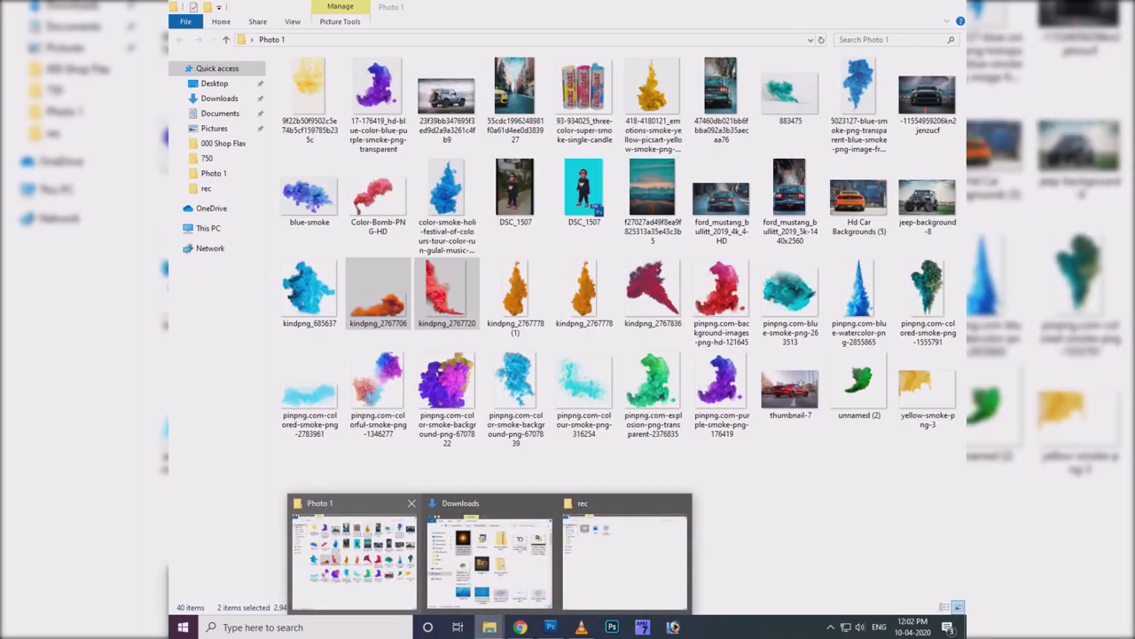
- Open the three-color-super-smoke-single-candle JPG in Adobe Photoshop CS5 via Open with
left_click(354, 559)
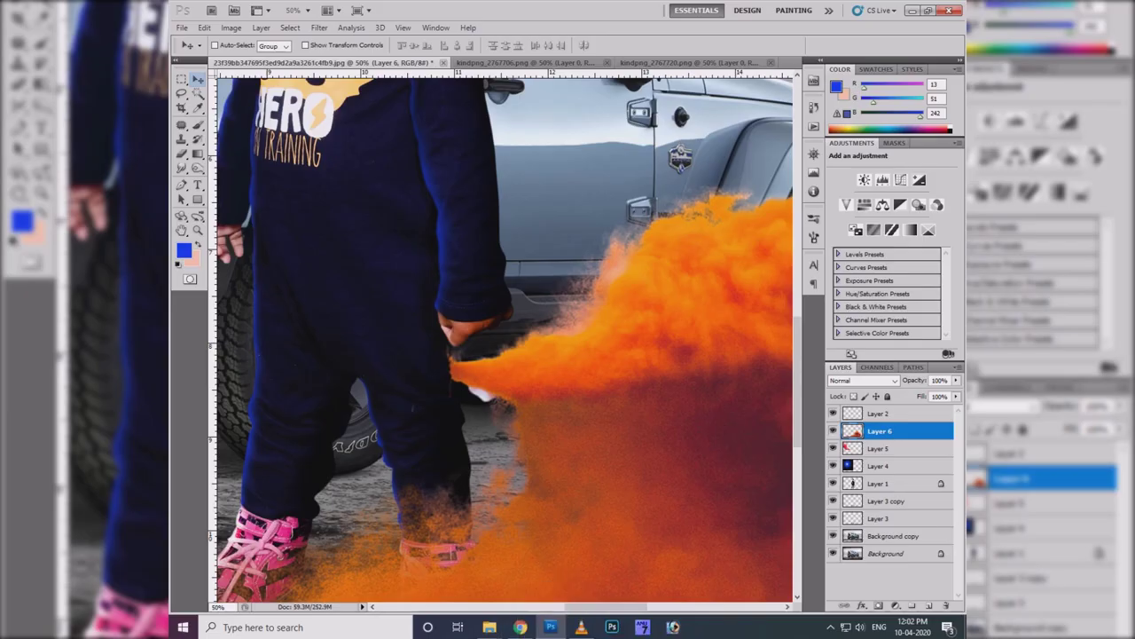
left_click_drag(559, 586, 567, 320)
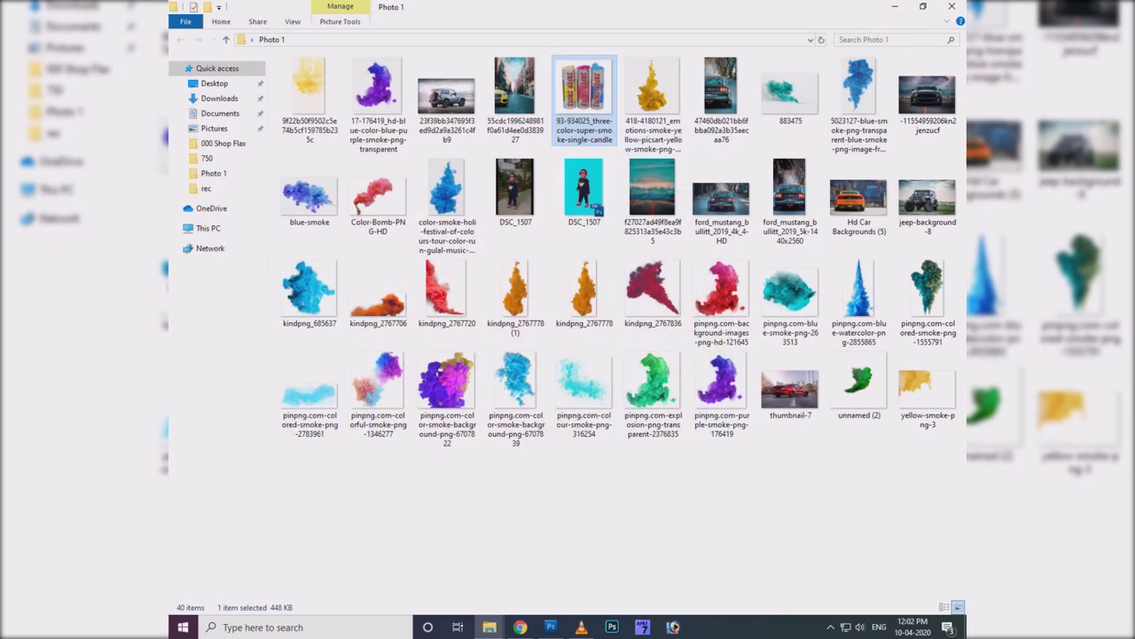
right_click(594, 77)
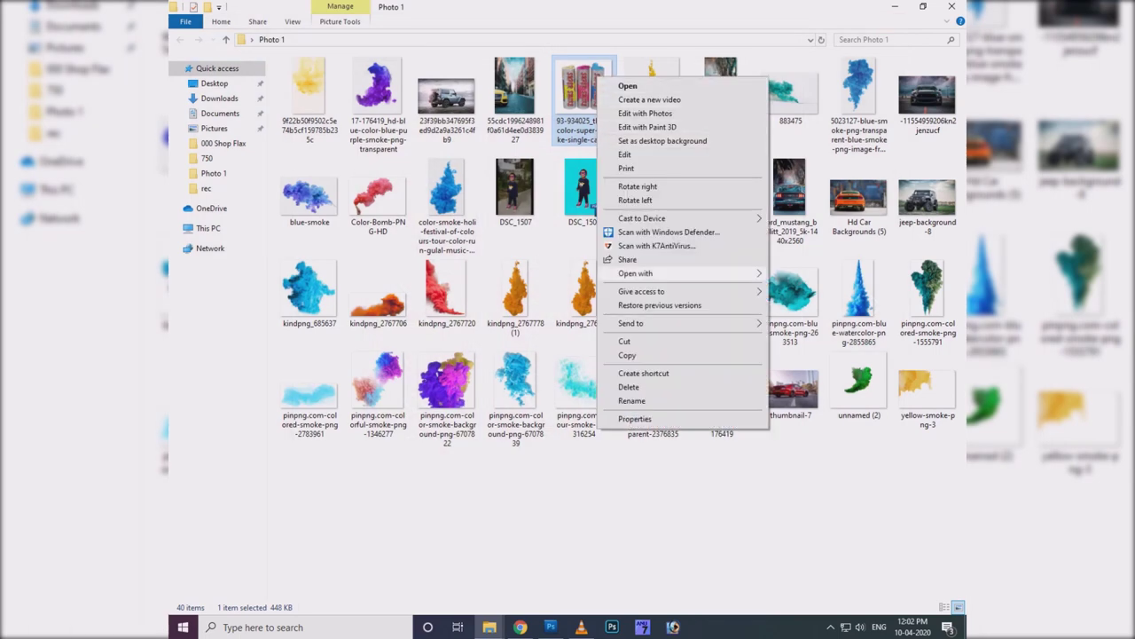
left_click(825, 280)
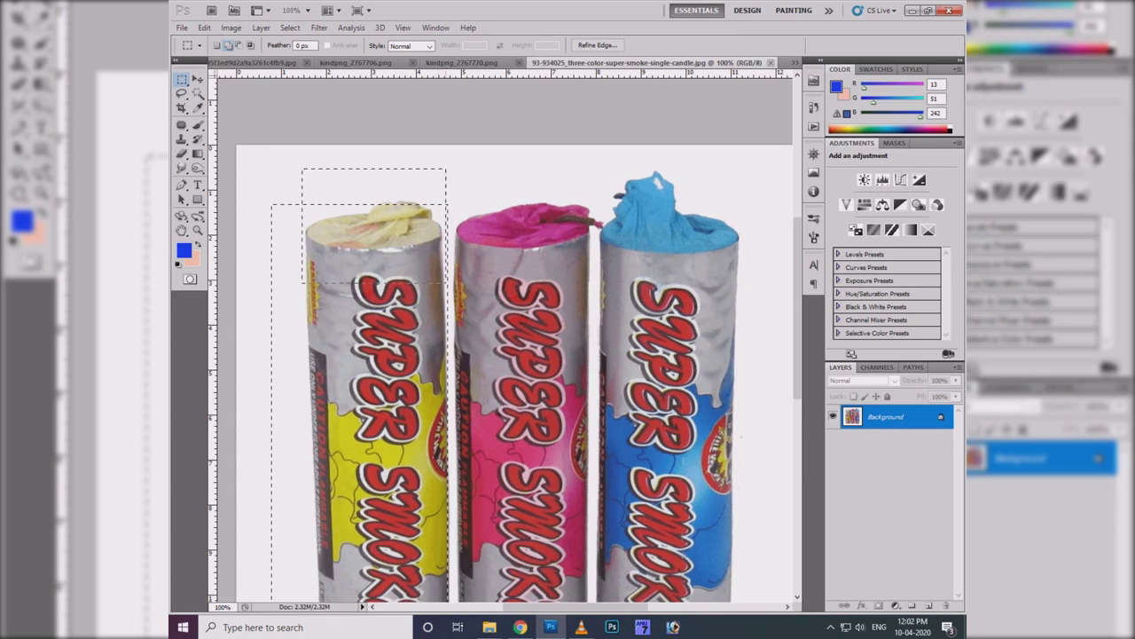
- Copy the two left candles to a new layer and drag it into the composite
left_click_drag(448, 601, 450, 565)
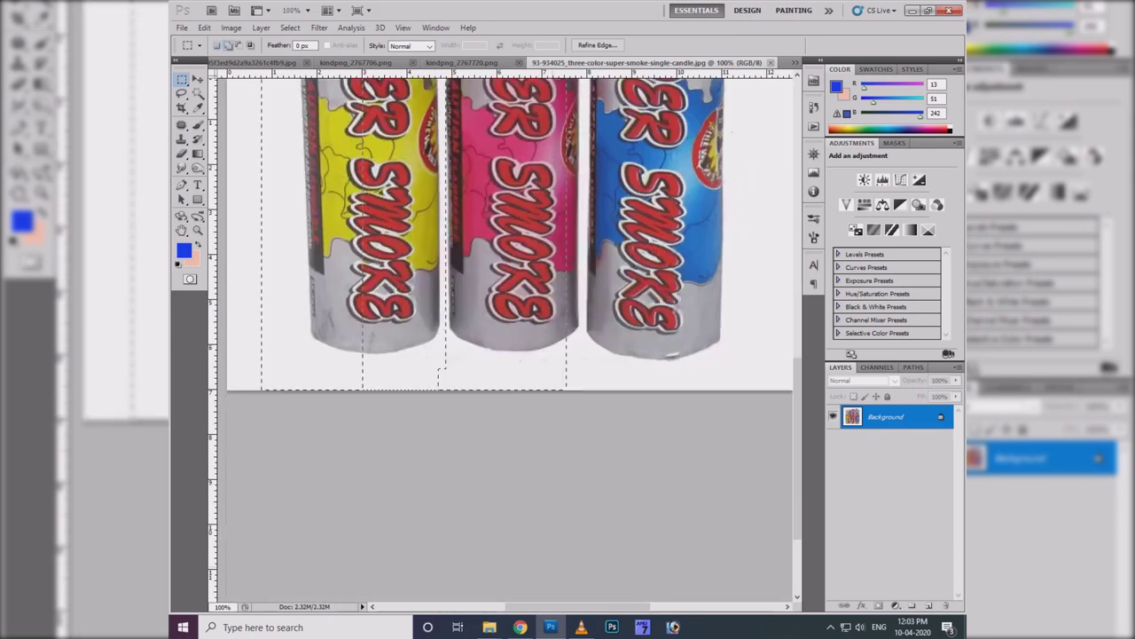
scroll(502, 337, "up", 3)
key("ctrl+j")
key("ctrl+minus")
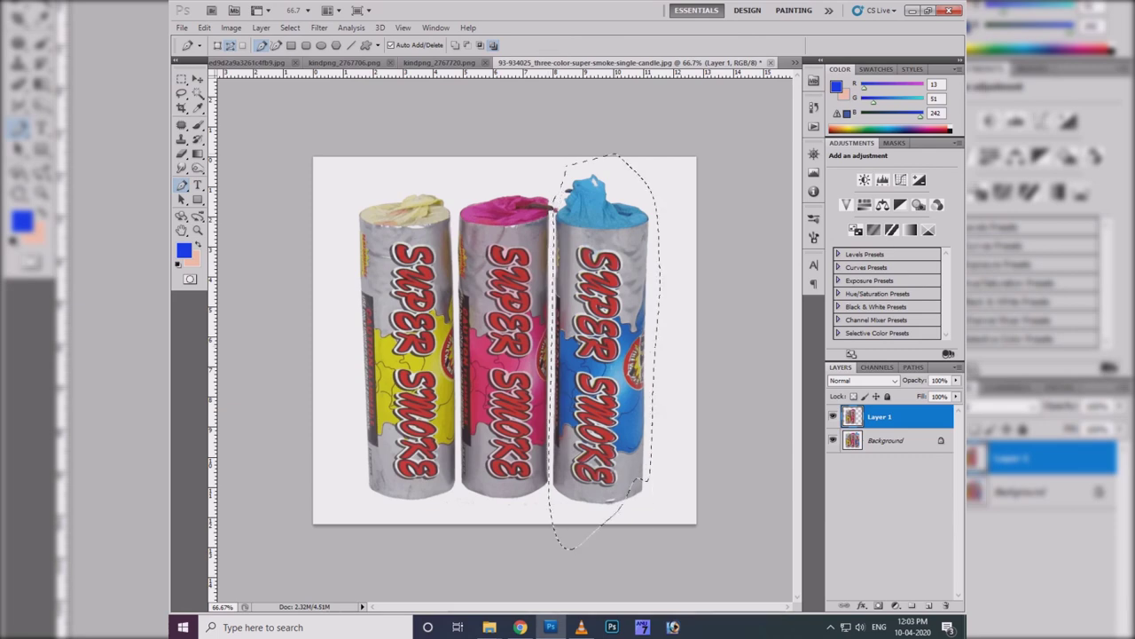
left_click_drag(452, 337, 355, 342)
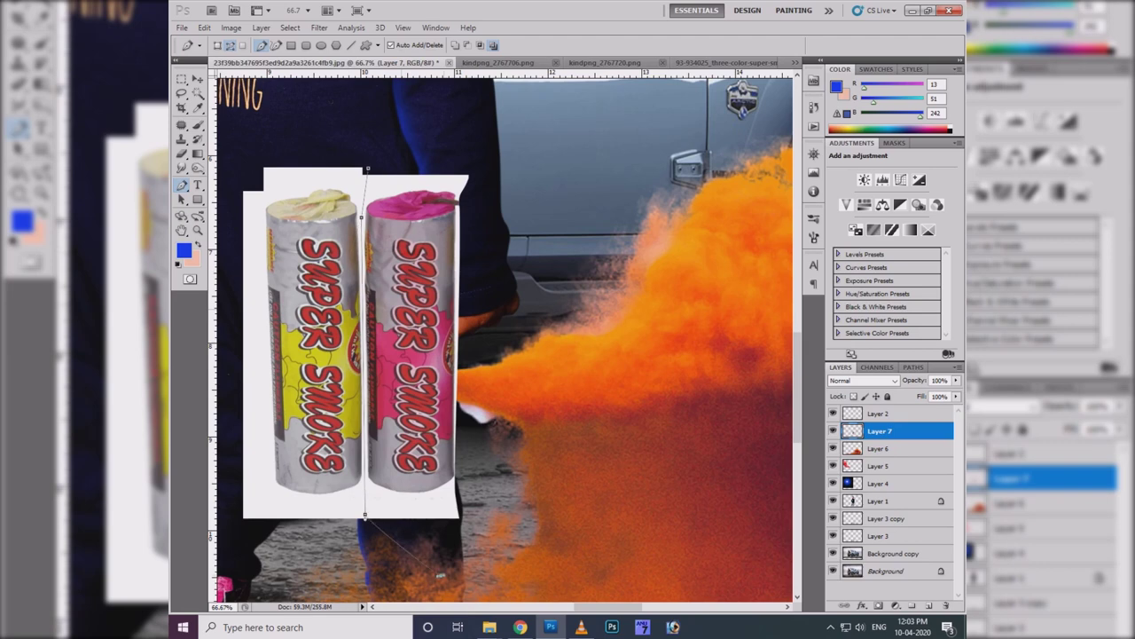
- Duplicate the pink candle, move it right, and delete its white background
key("ctrl+j")
key("v")
left_click_drag(412, 342, 581, 315)
right_click(577, 169)
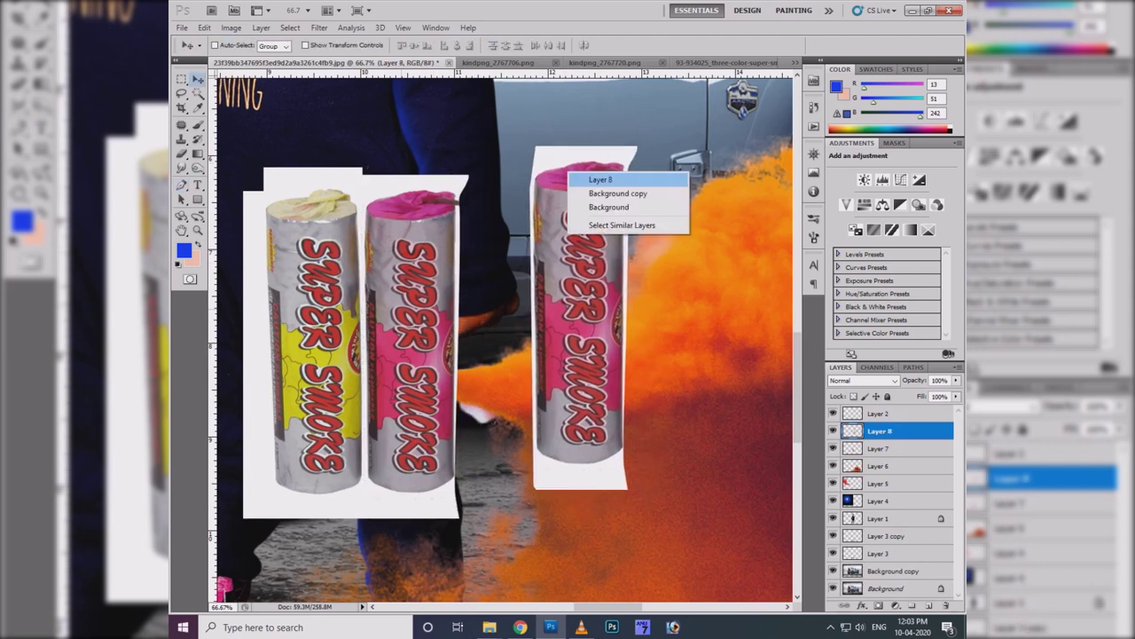
key("Escape")
key("w")
key("Delete")
key("ctrl+shift+i")
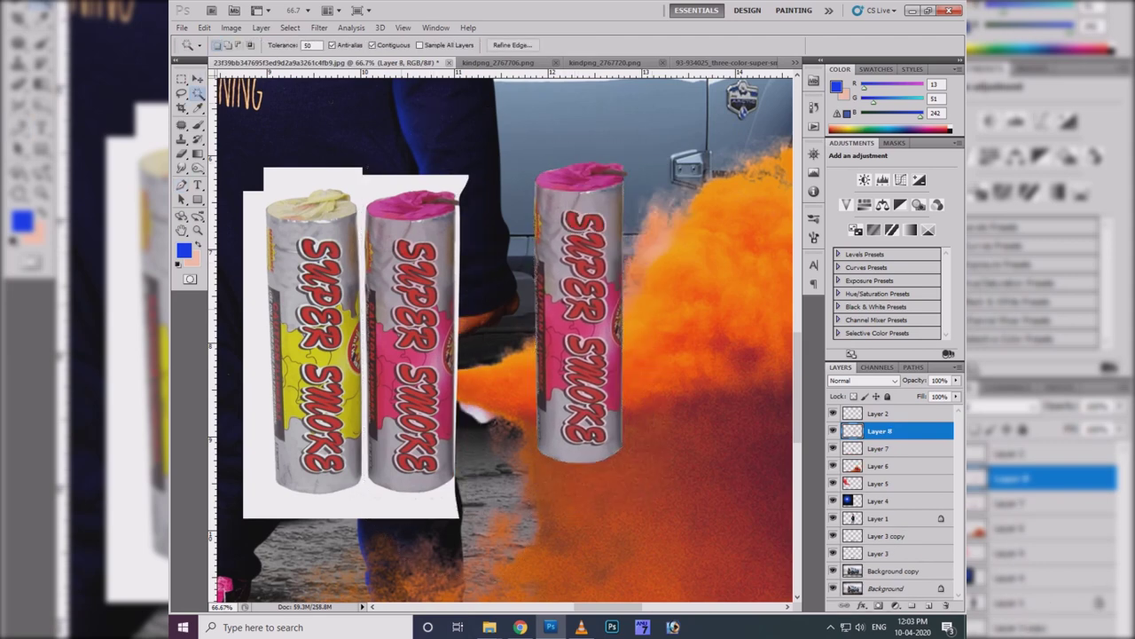
- Isolate the yellow candle on its own layer and delete its white background
right_click(401, 254, "ctrl")
left_click(419, 261)
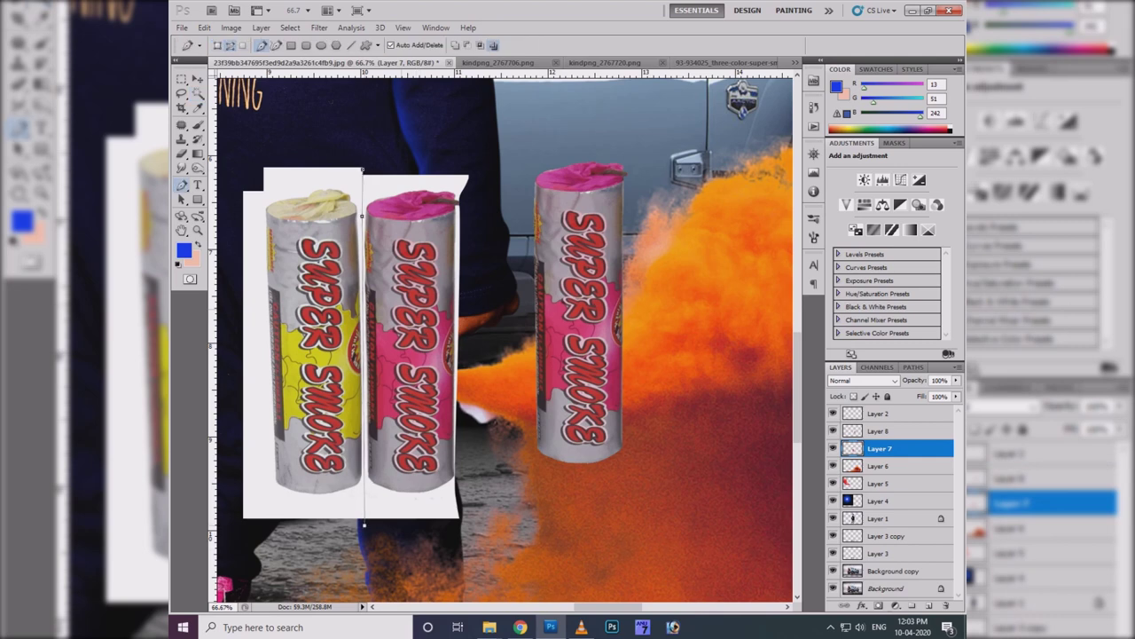
key("ctrl+j")
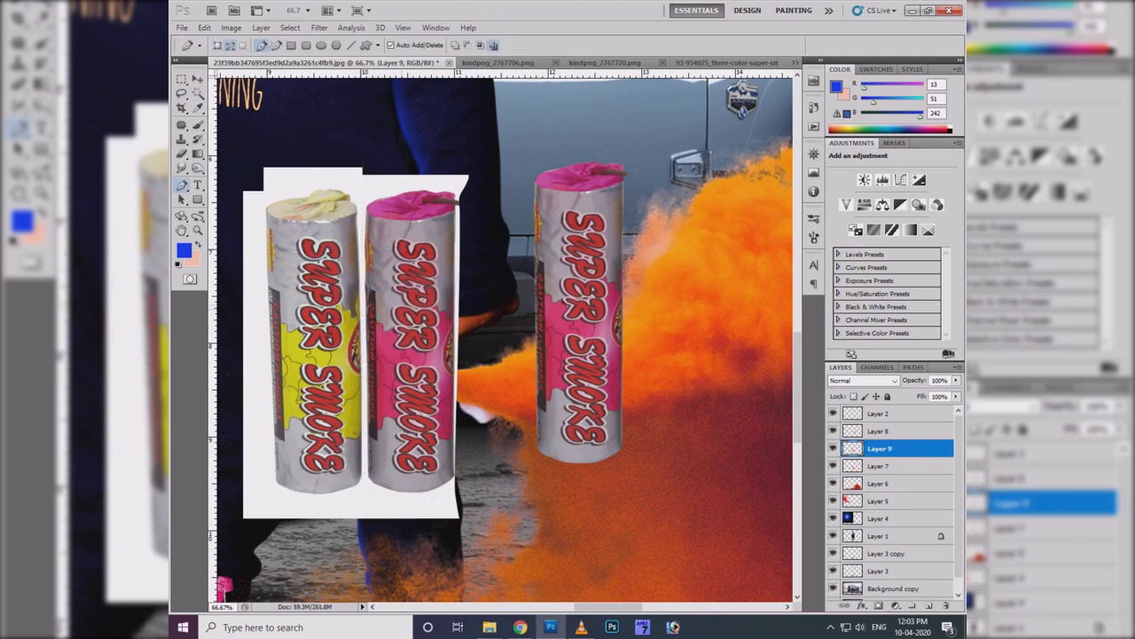
key("w")
key("Delete")
left_click(255, 355)
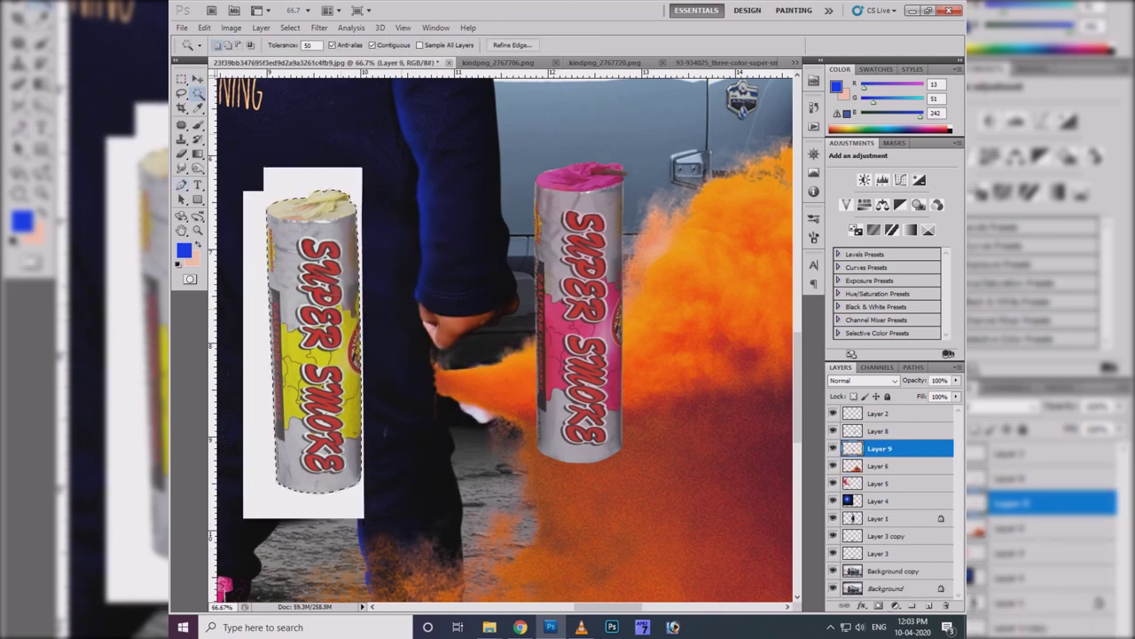
key("Delete")
key("ctrl+shift+i")
key("ctrl+minus")
key("ctrl+minus")
key("ctrl+minus")
- Move the pink candle into the hand by the tail light, rotated and shrunk
right_click(560, 319, "ctrl")
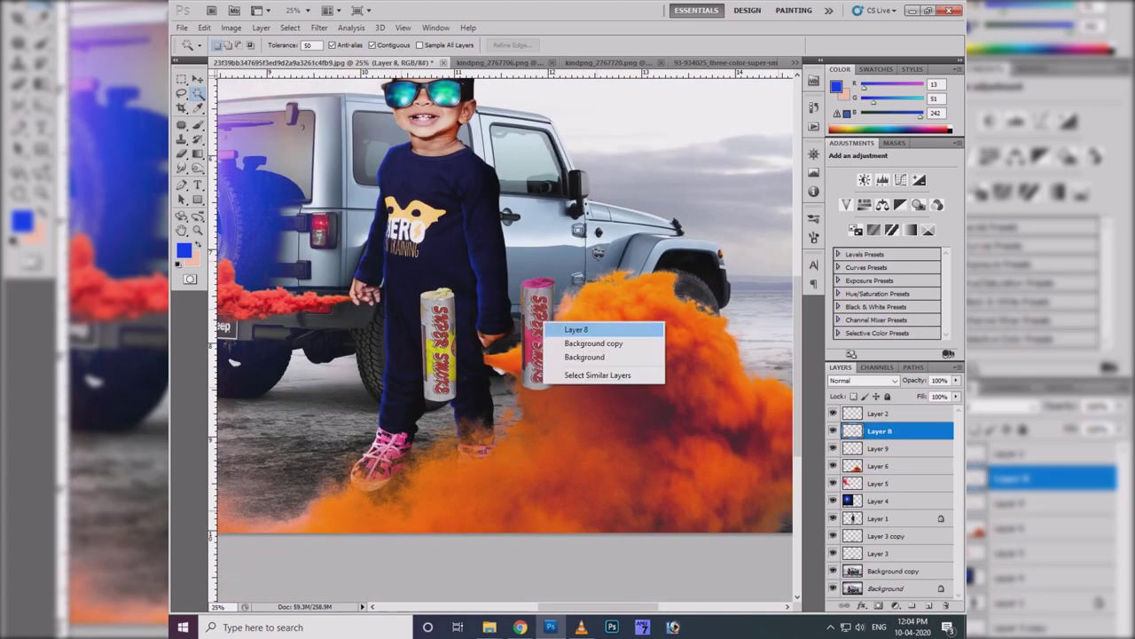
left_click(568, 327)
key("v")
key("ctrl+t")
mouse_move(560, 319)
left_mouse_down()
mouse_move(363, 263)
mouse_move(448, 292)
mouse_move(479, 337)
left_mouse_up()
scroll(319, 284, "up", 2)
scroll(382, 266, "up", 1)
scroll(381, 266, "up", 1)
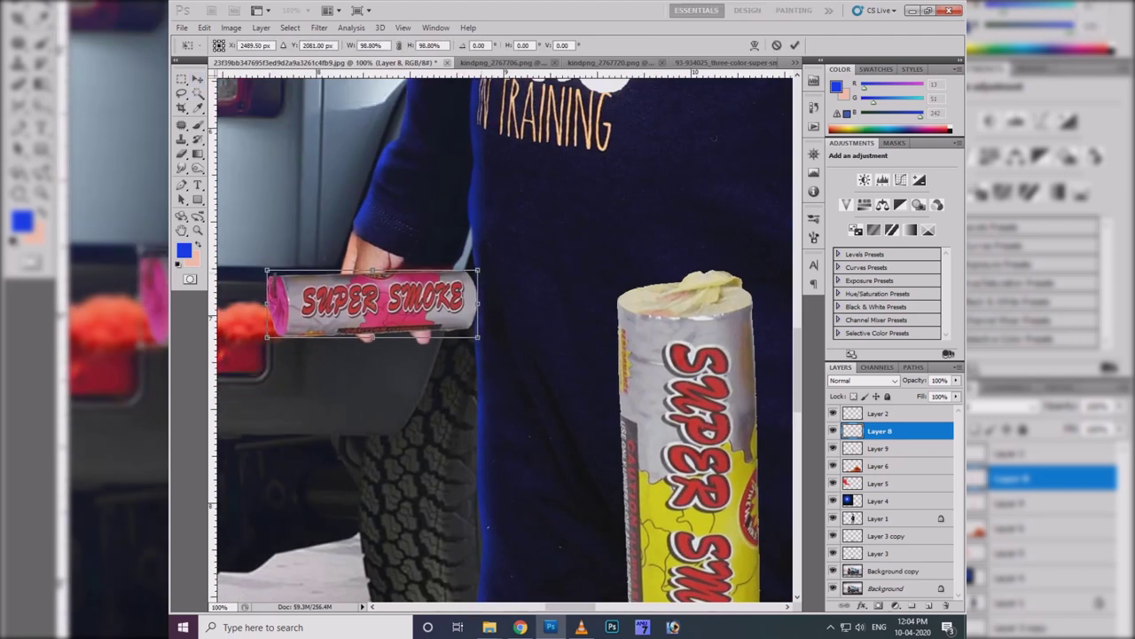
left_click_drag(266, 272, 289, 280)
key("Return")
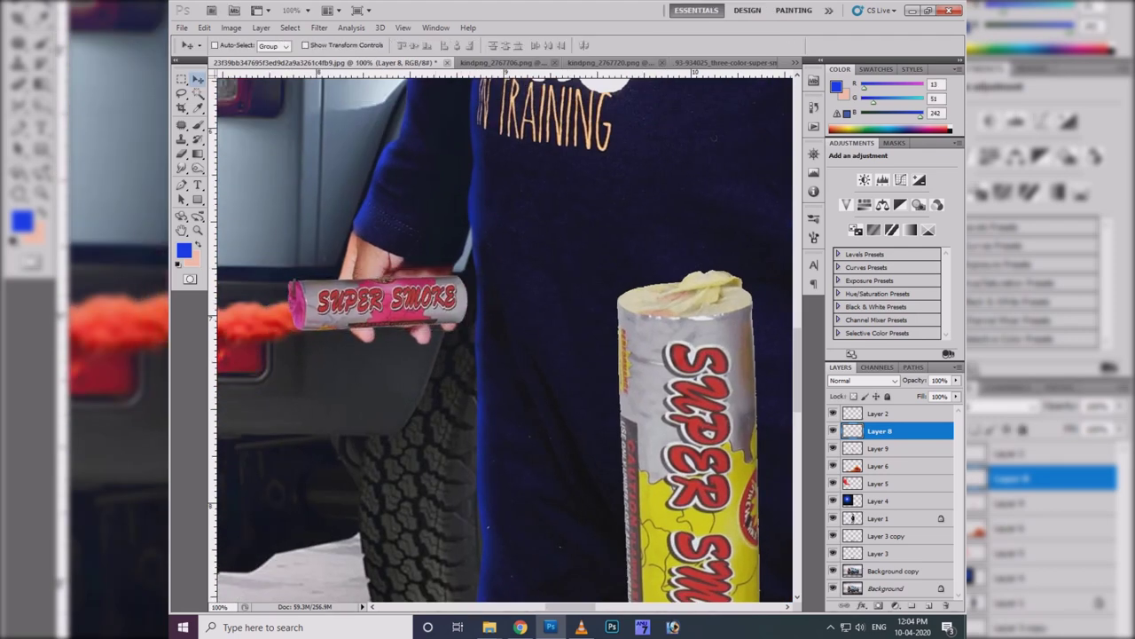
- Refine the candle's placement and slide the smoke trail onto its end
key("ctrl+t")
scroll(247, 301, "up", 1)
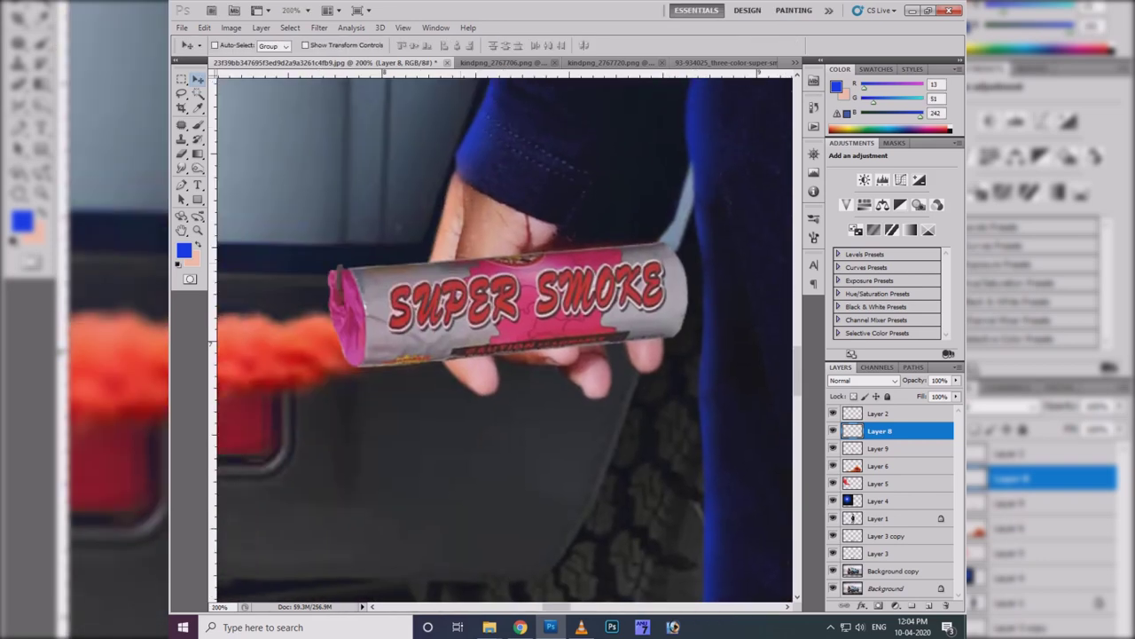
key("Return")
left_click_drag(337, 355, 391, 372)
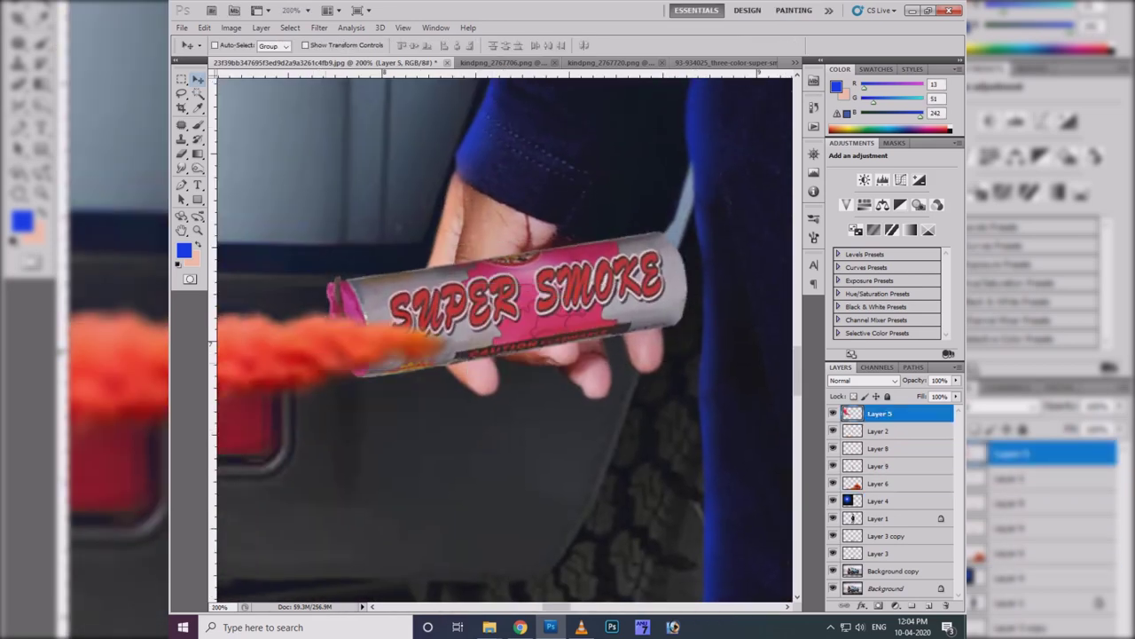
- Shift the candle's hue by +29, then select the smoke trail layer for brushing
right_click(448, 299)
key("ctrl+u")
type("29")
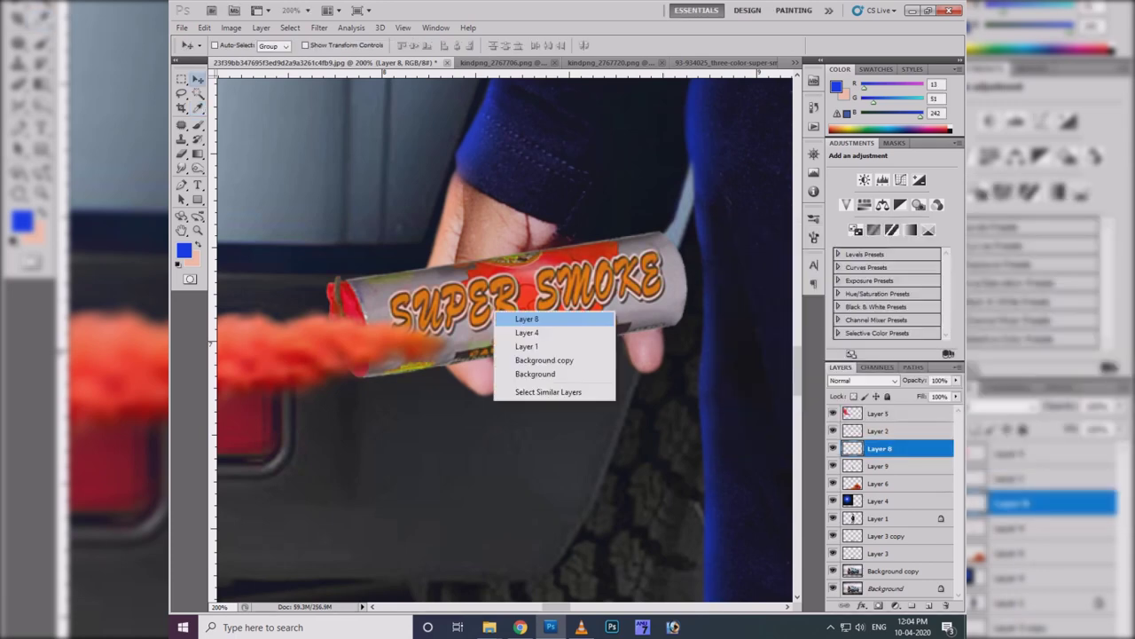
type("e")
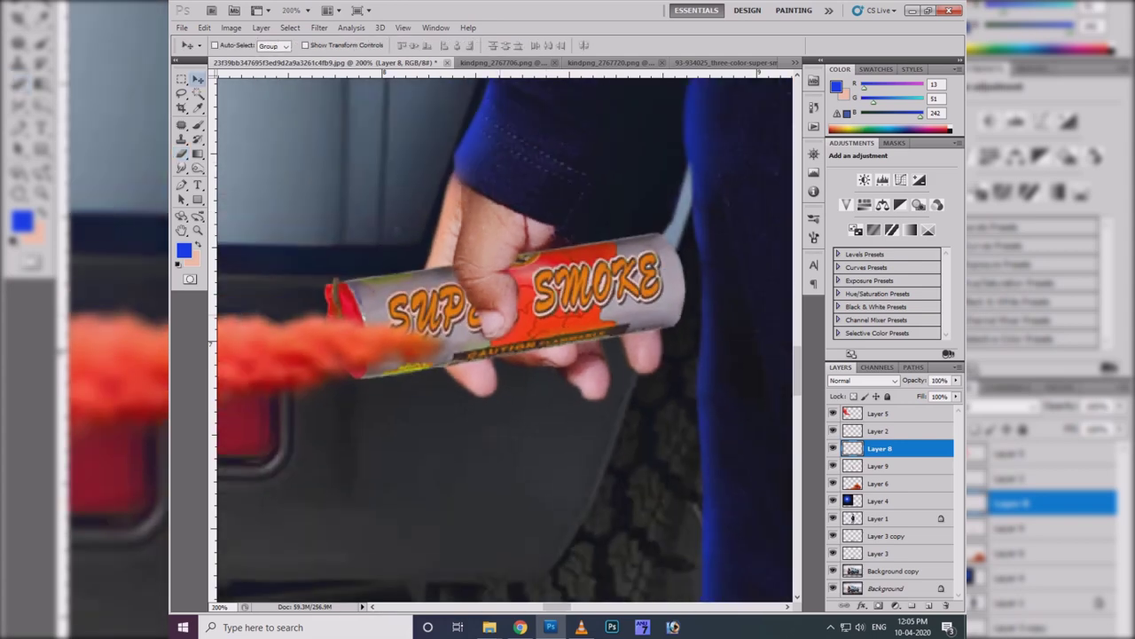
right_click(362, 346)
left_click(390, 357)
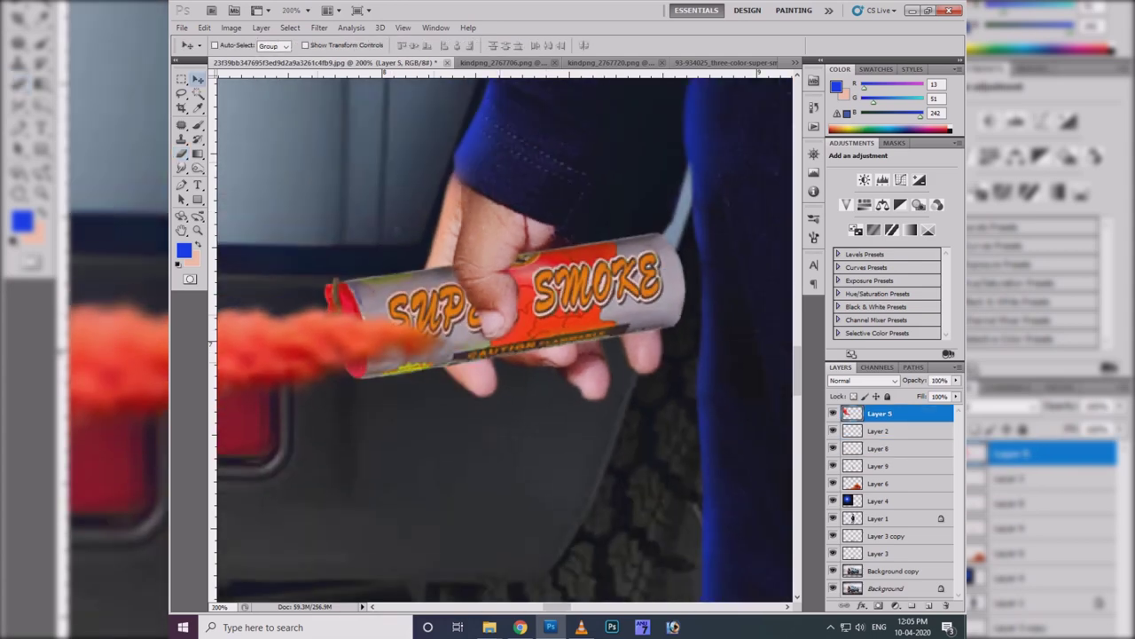
key("b")
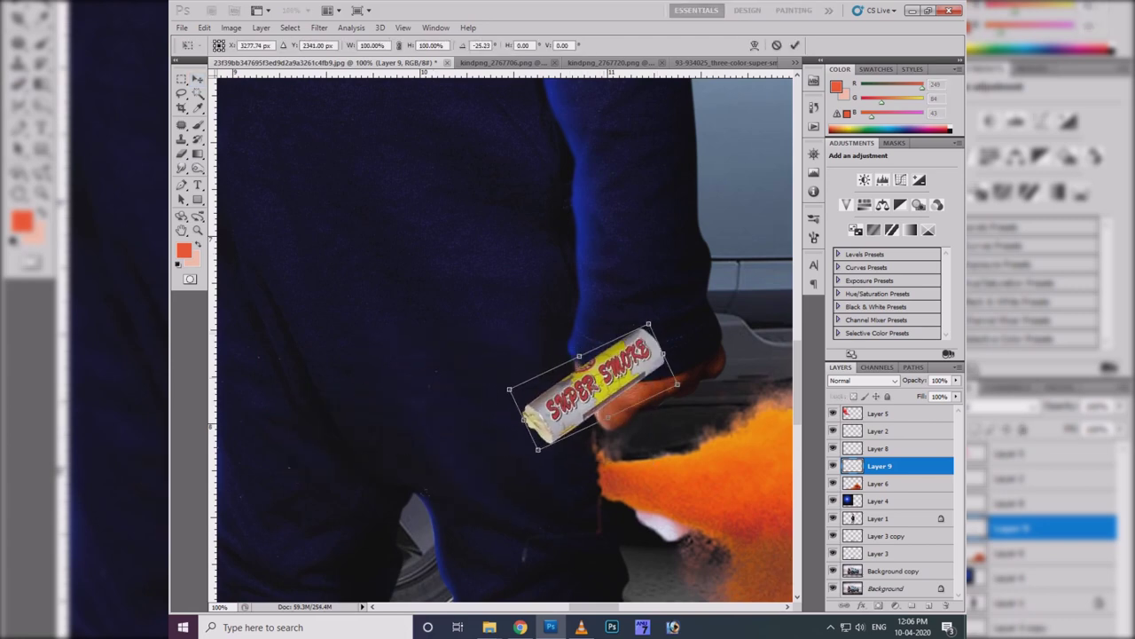
- Rotate the yellow candle into the child's other hand and pick the orange smoke layer
key("ctrl+t")
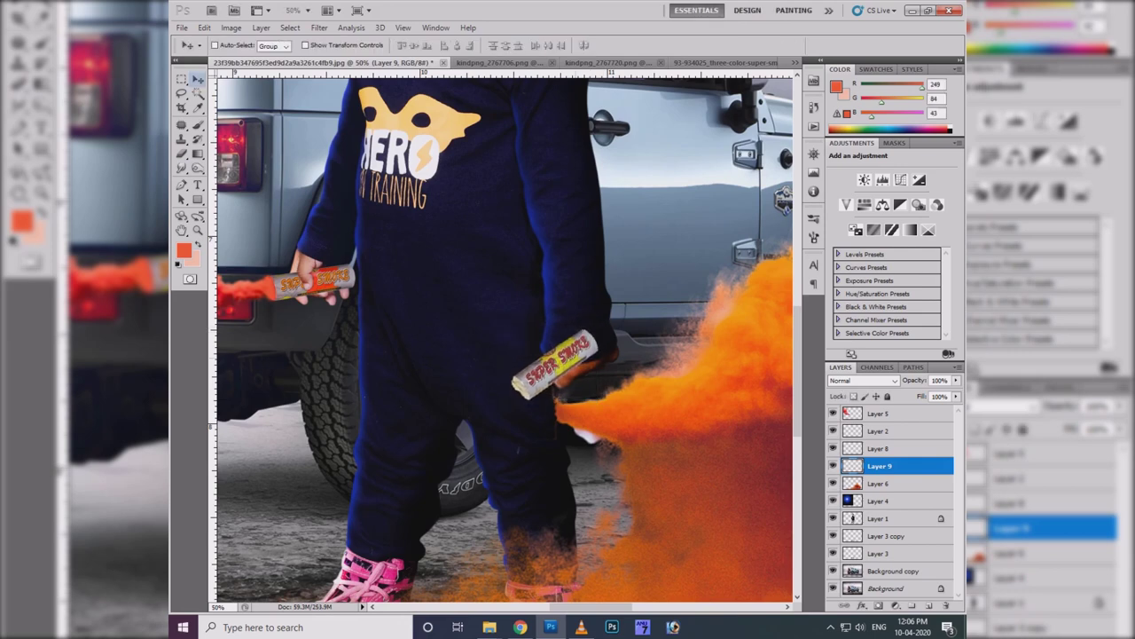
key("ctrl+minus")
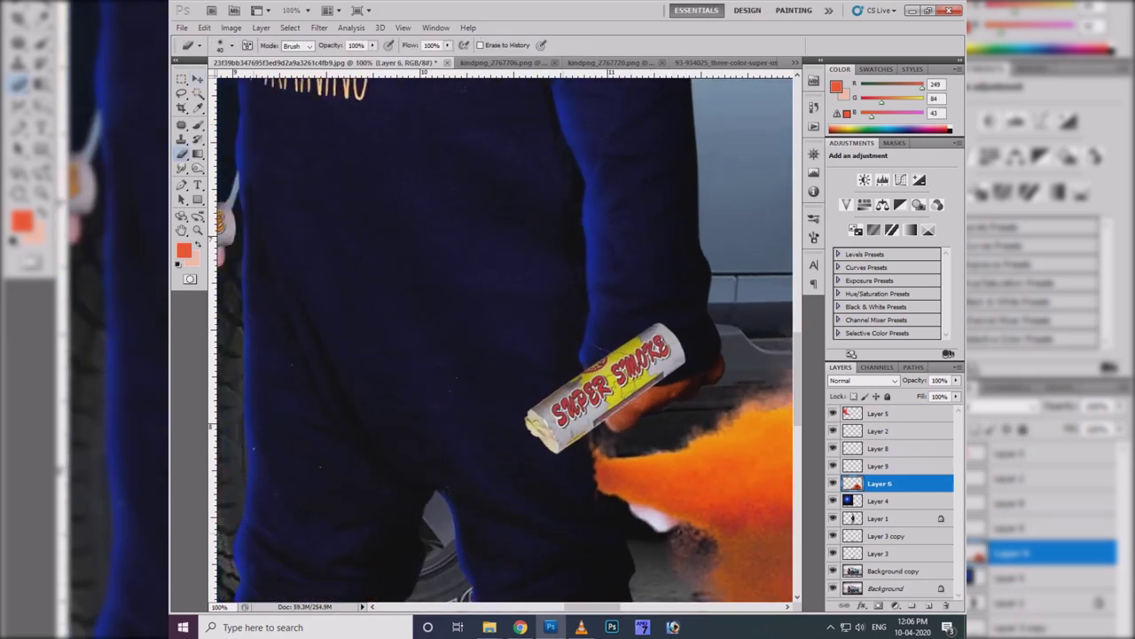
right_click(634, 444, "ctrl")
- Sample a more orange smoke colour and bring the orange smoke layer to the top of the stack
left_click(659, 450)
key("b")
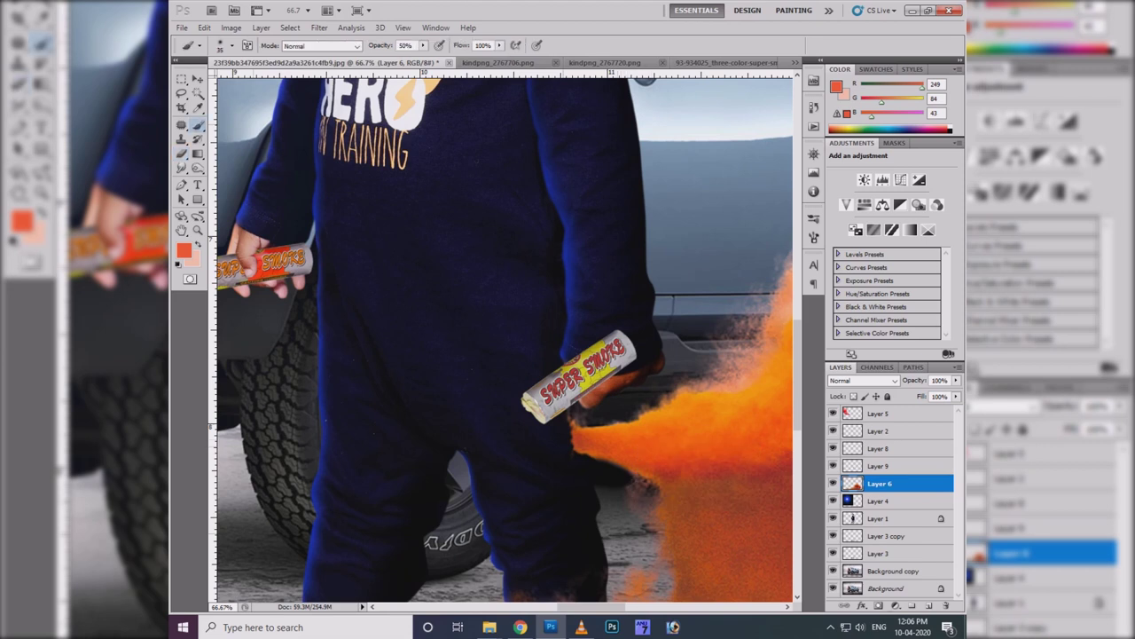
left_click(621, 439, "alt")
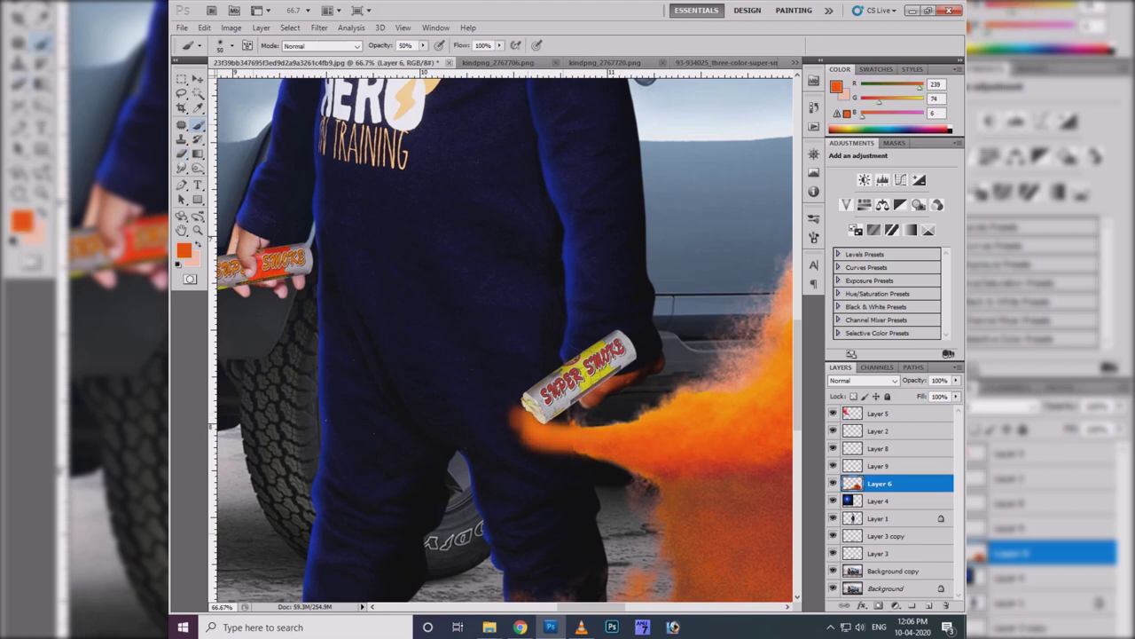
key("ctrl+shift+bracketright")
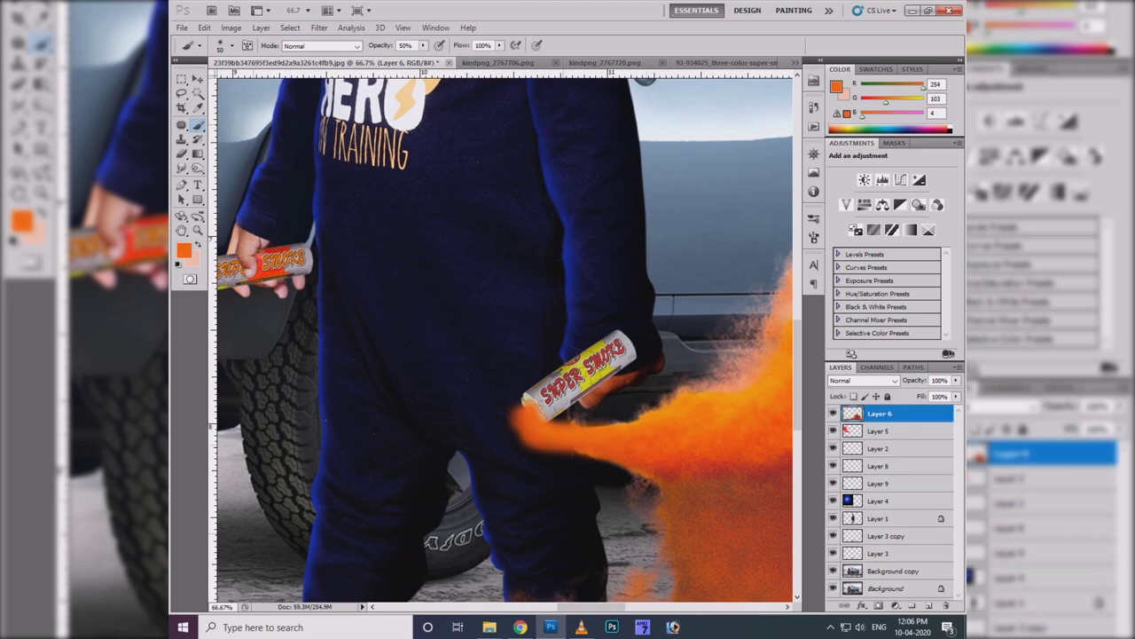
key("ctrl+plus")
right_click(726, 492, "ctrl")
left_click(745, 496)
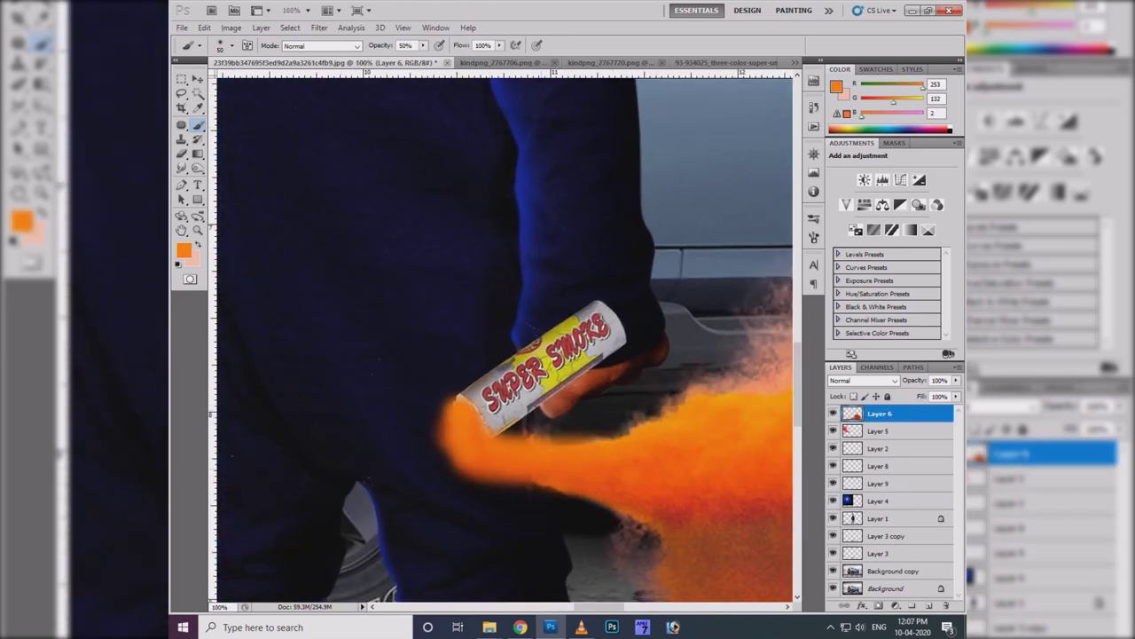
- Shift the yellow candle layer's hue by -24 and lower its opacity to 20%
right_click(538, 387, "ctrl")
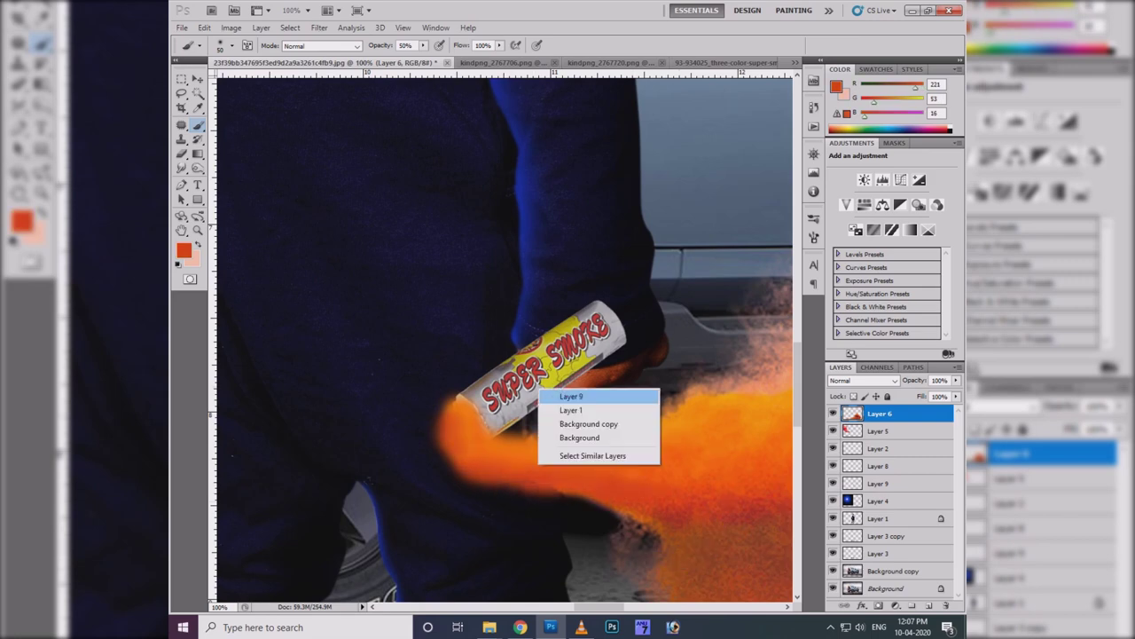
left_click(576, 393)
key("ctrl+plus")
key("ctrl+plus")
key("i")
key("Return")
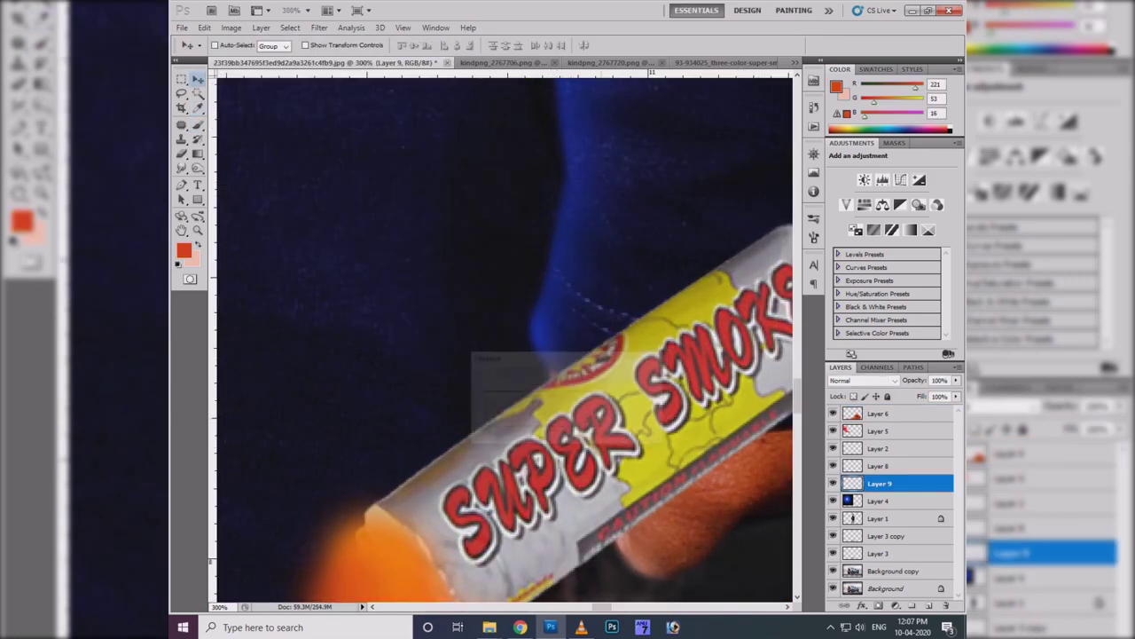
key("ctrl+minus")
key("ctrl+u")
type("-24")
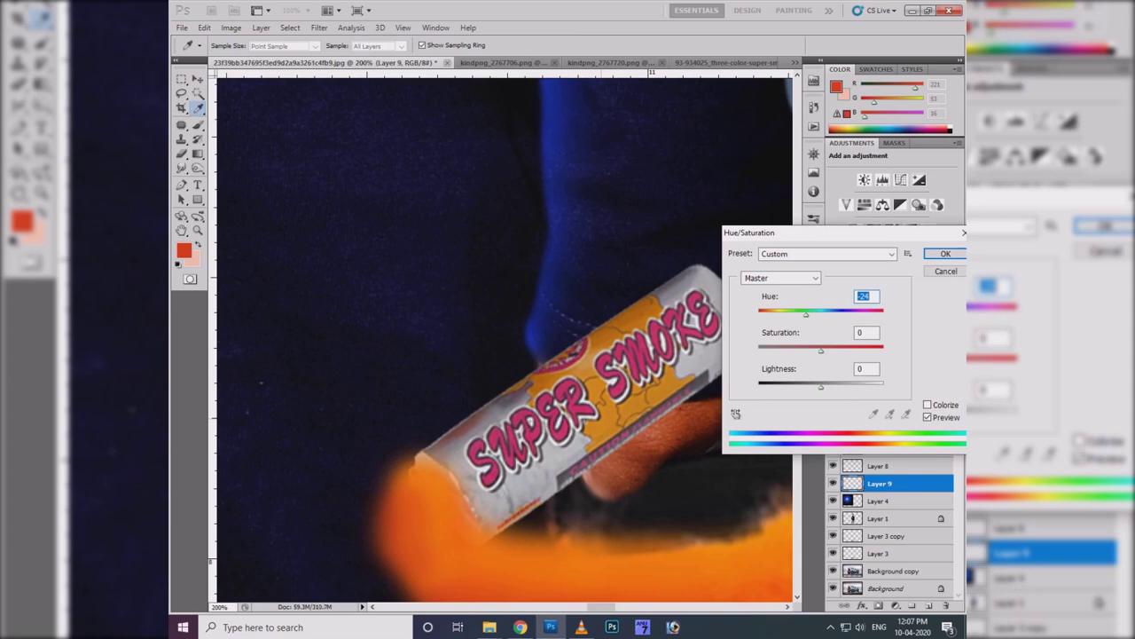
key("Return")
key("v")
key("2")
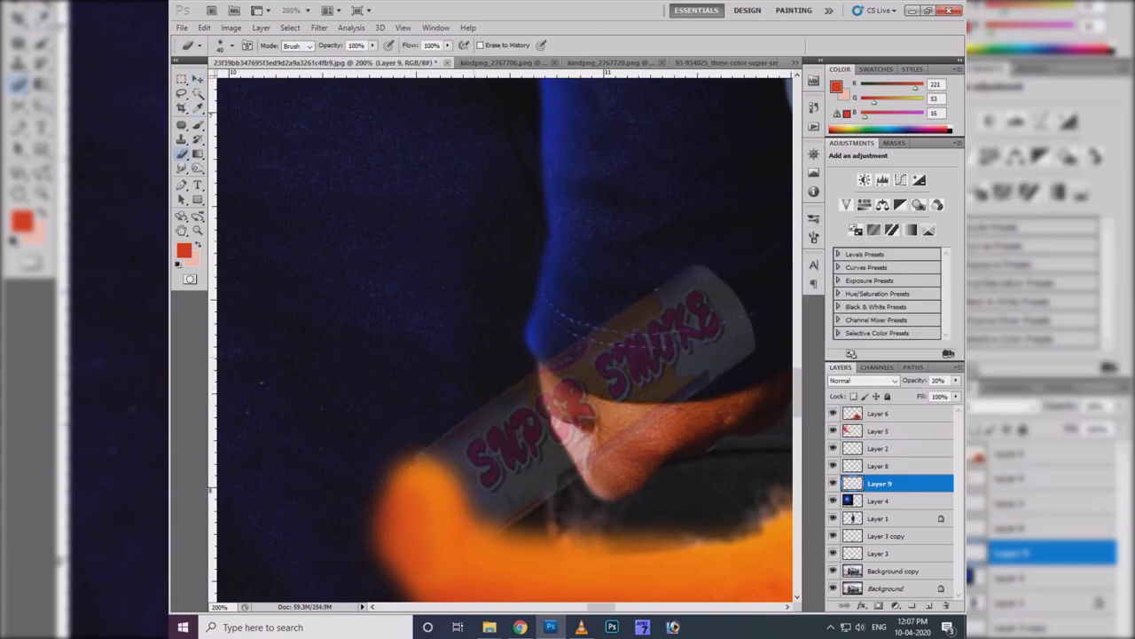
- Step back through recent edits to remove the candle label showing through the dark blue sleeve
key("ctrl+plus")
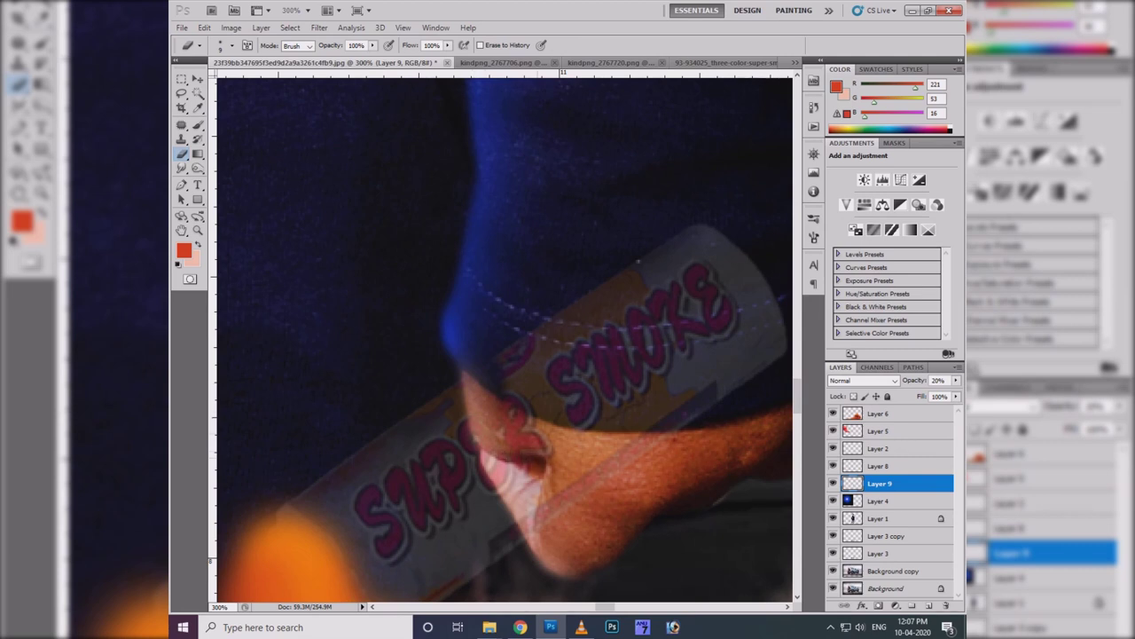
key("ctrl+z")
key("ctrl+z")
key("ctrl+alt+z")
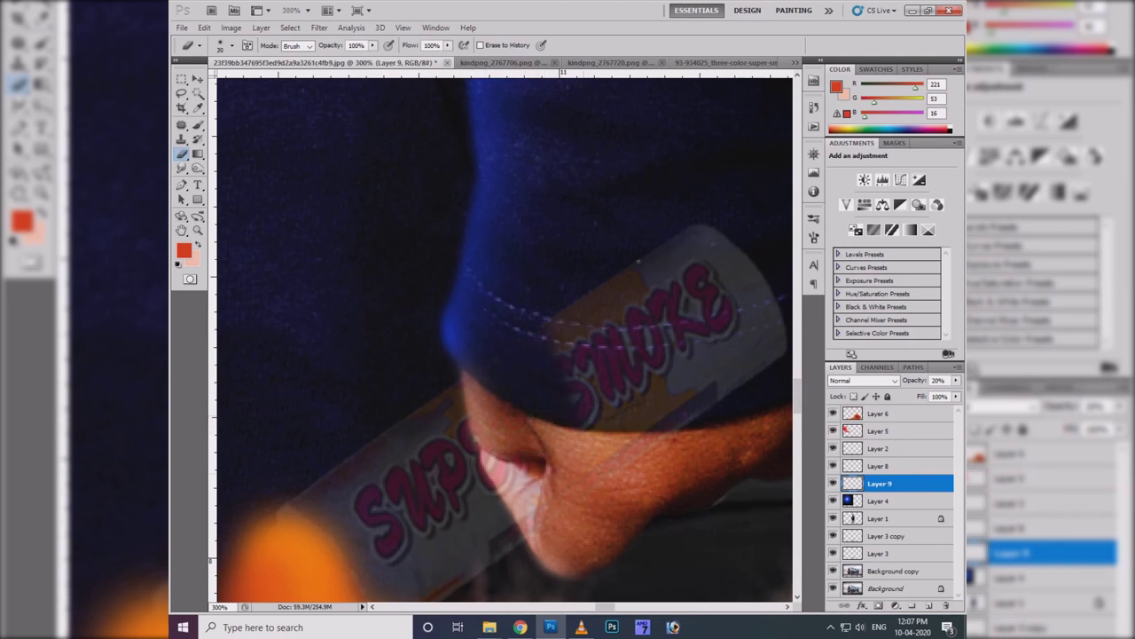
key("ctrl+alt+z")
key("ctrl+alt+z")
key("ctrl+alt+z")
key("ctrl+alt+z")
key("ctrl+alt+z")
key("ctrl+alt+z")
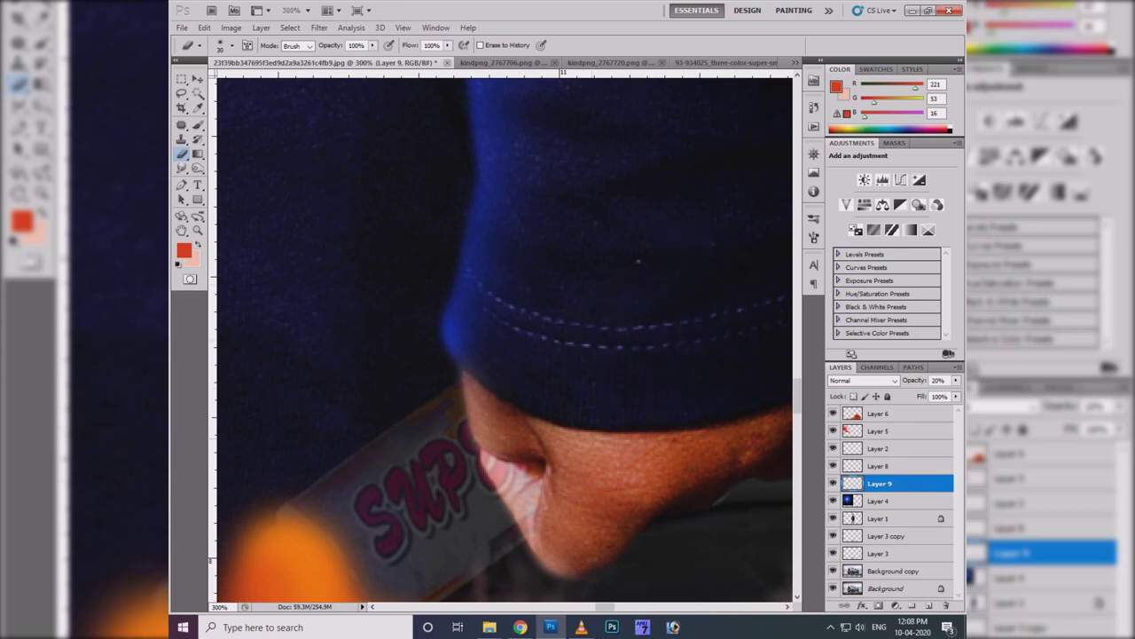
key("ctrl+alt+z")
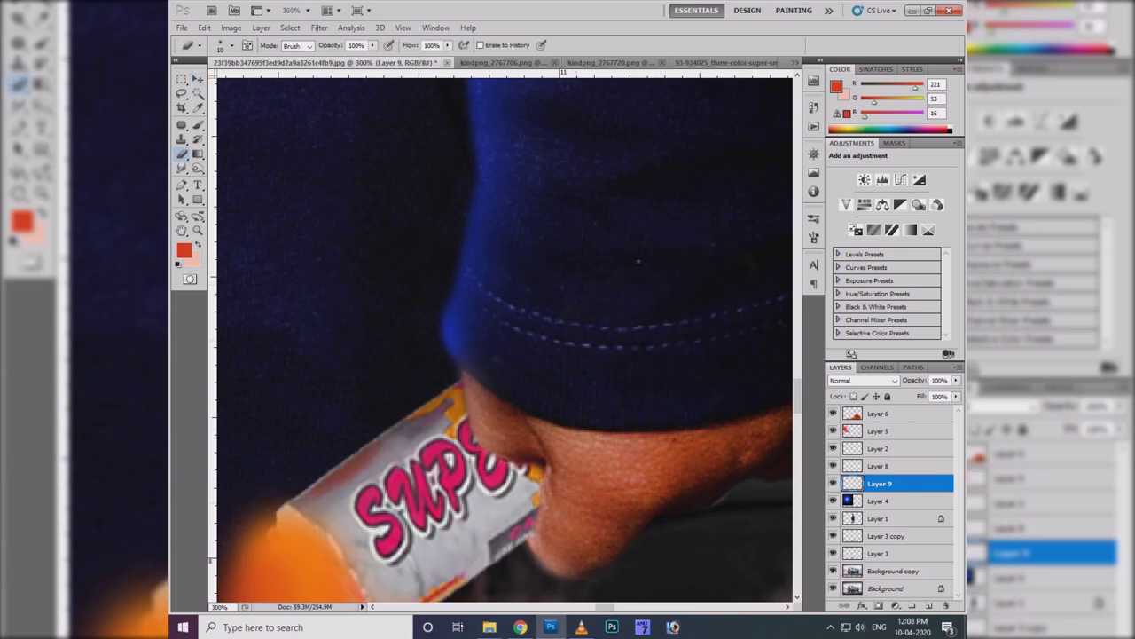
- Darken the Super Smoke tube label with the Burn tool (Shadows, 30% exposure)
left_click(198, 168)
right_click(468, 458)
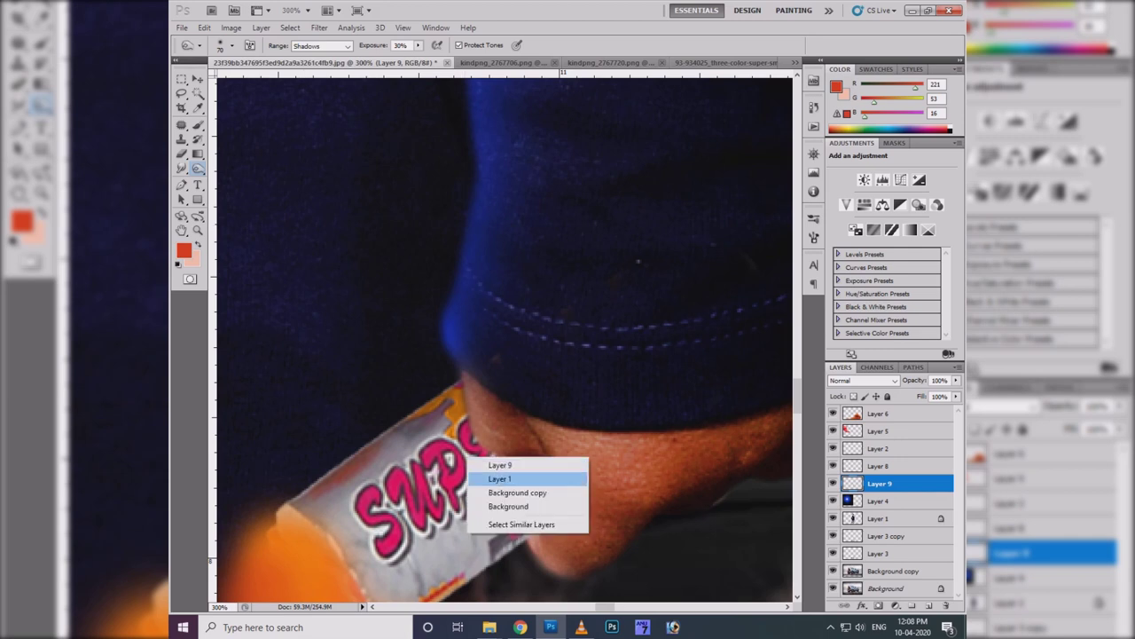
key("Escape")
left_click_drag(497, 471, 514, 532)
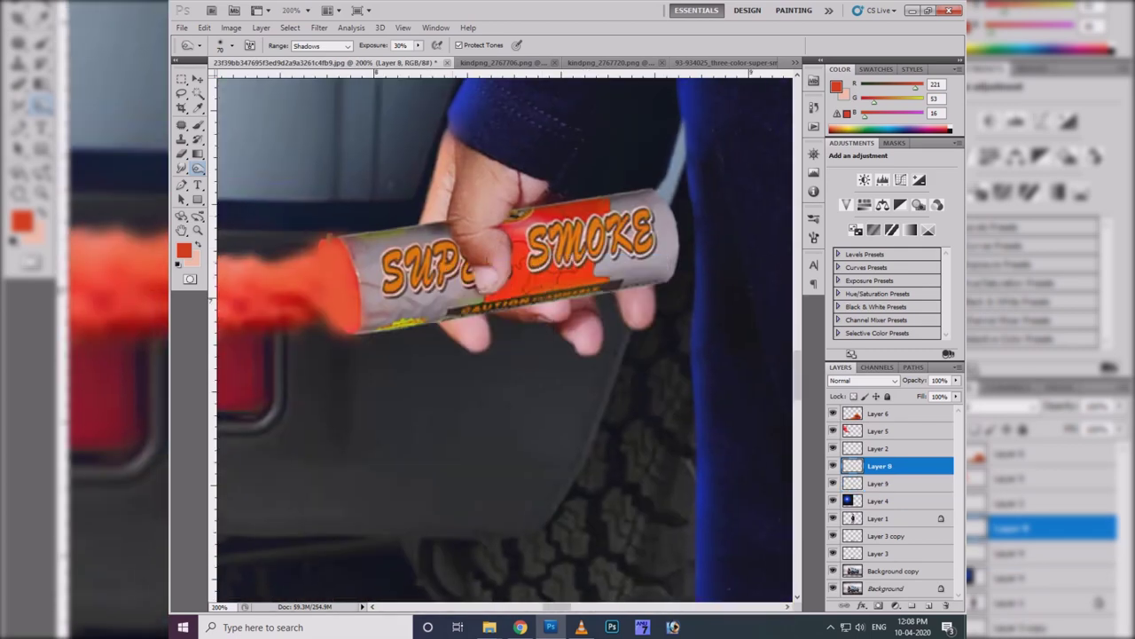
mouse_move(355, 235)
left_mouse_down()
mouse_move(656, 199)
mouse_move(497, 301)
mouse_move(390, 319)
left_mouse_up()
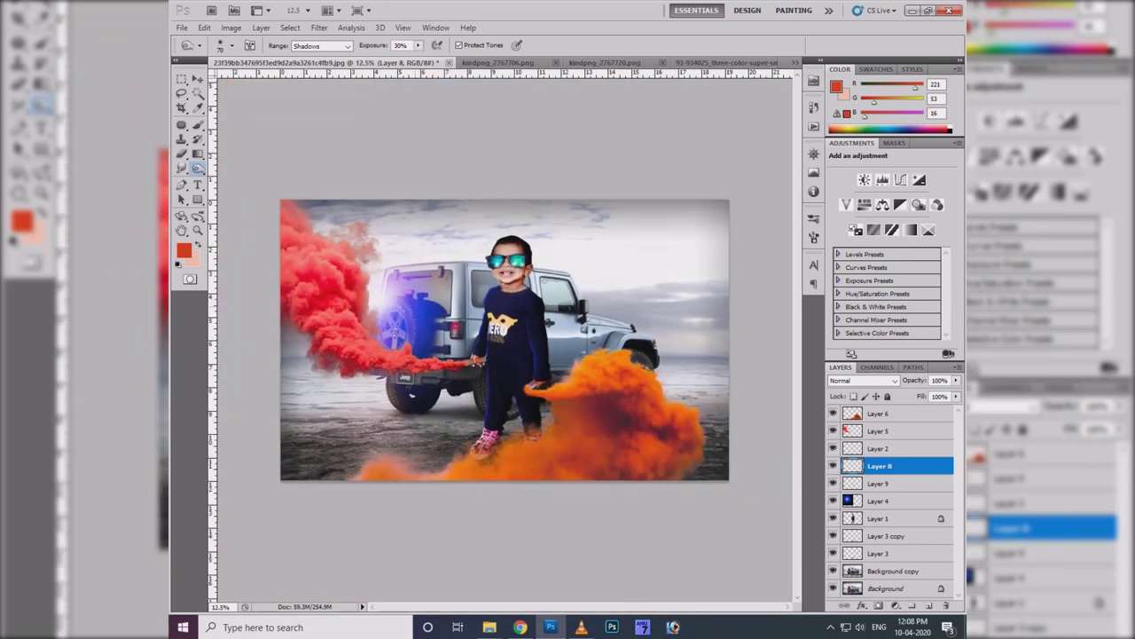
- Erase the orange smoke on Layer 6 over the child's right shoe with a 30% Eraser
key("v")
key("ctrl+plus")
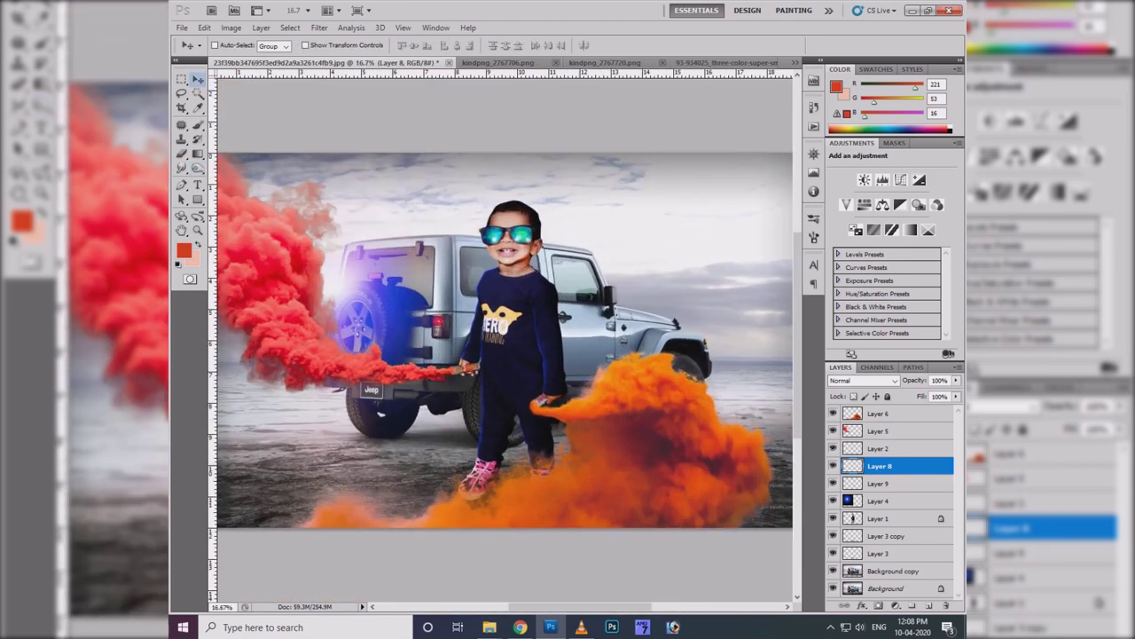
left_click(878, 414)
key("e")
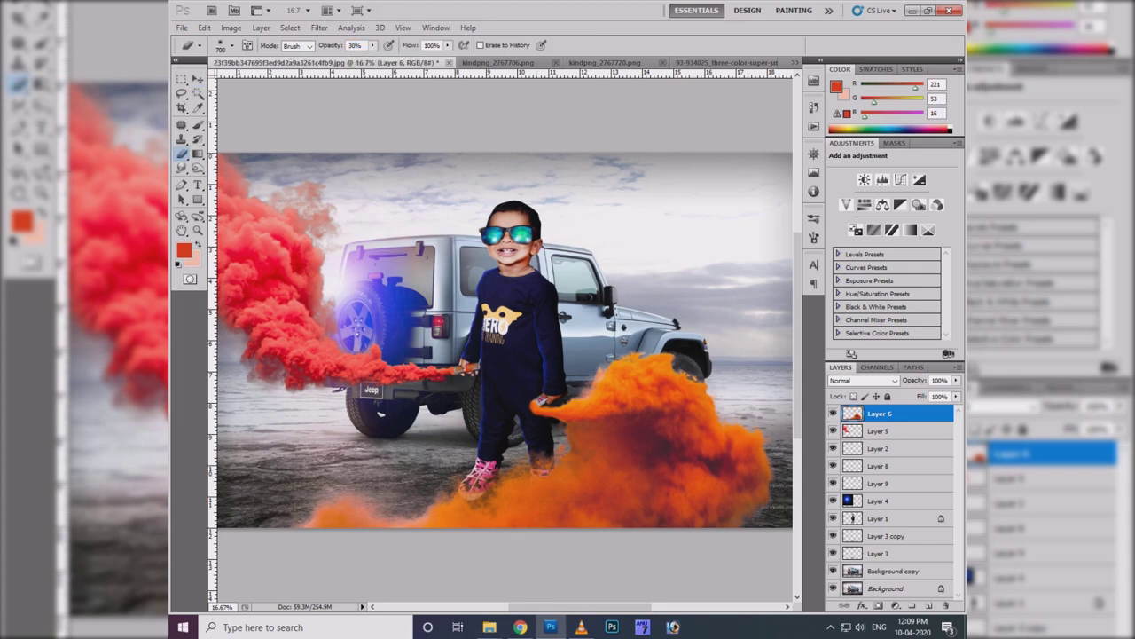
left_click_drag(524, 484, 559, 479)
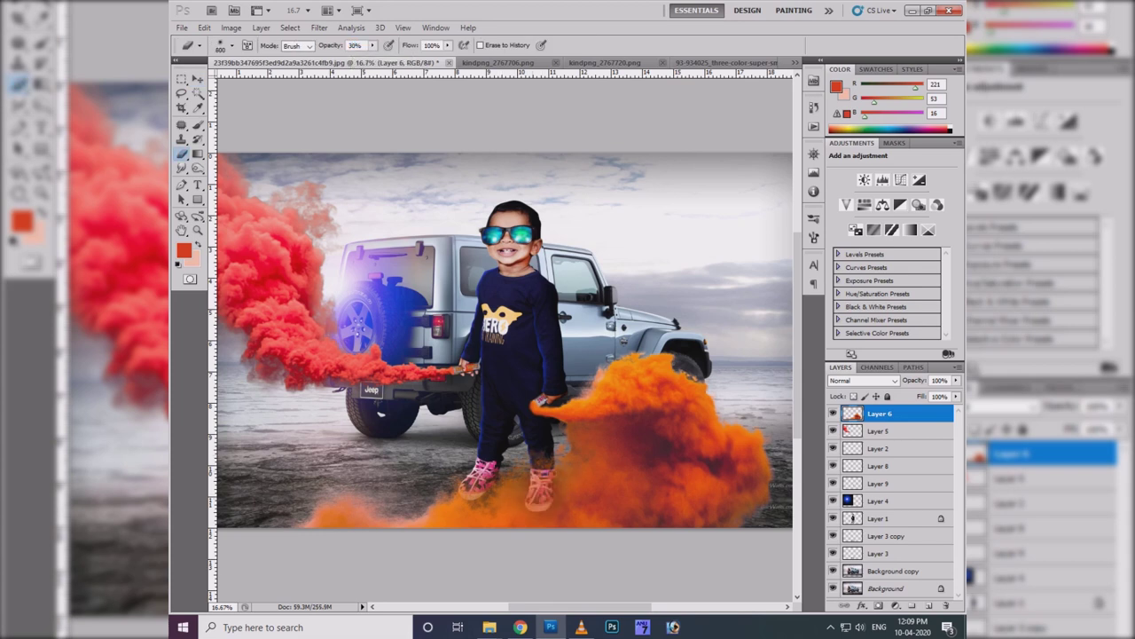
scroll(510, 257, "up", 4)
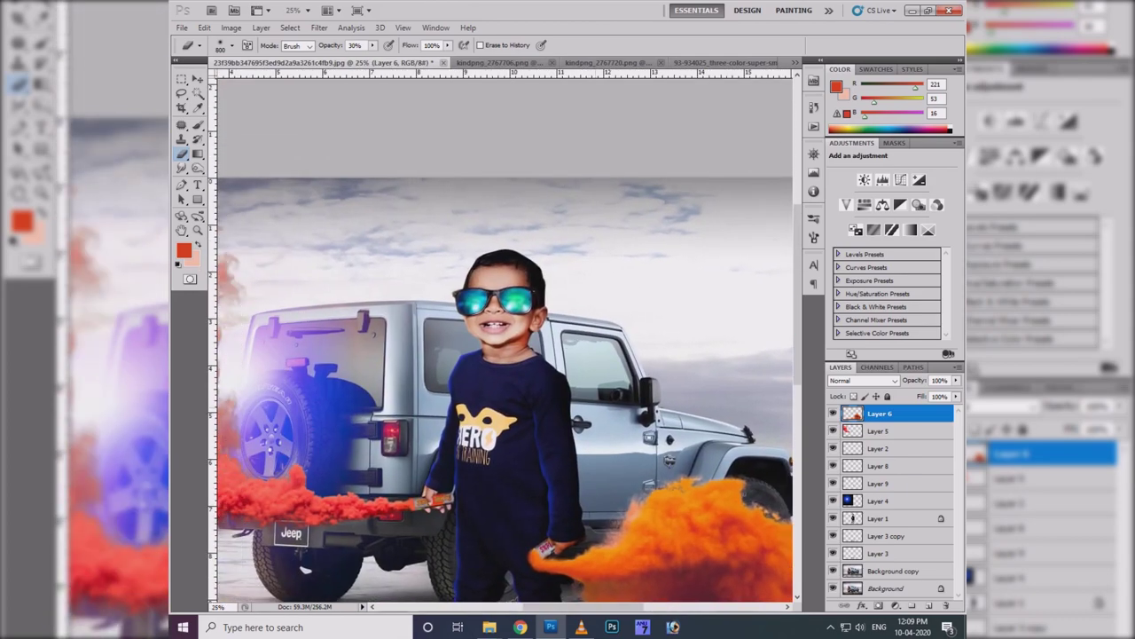
scroll(568, 334, "down", 1)
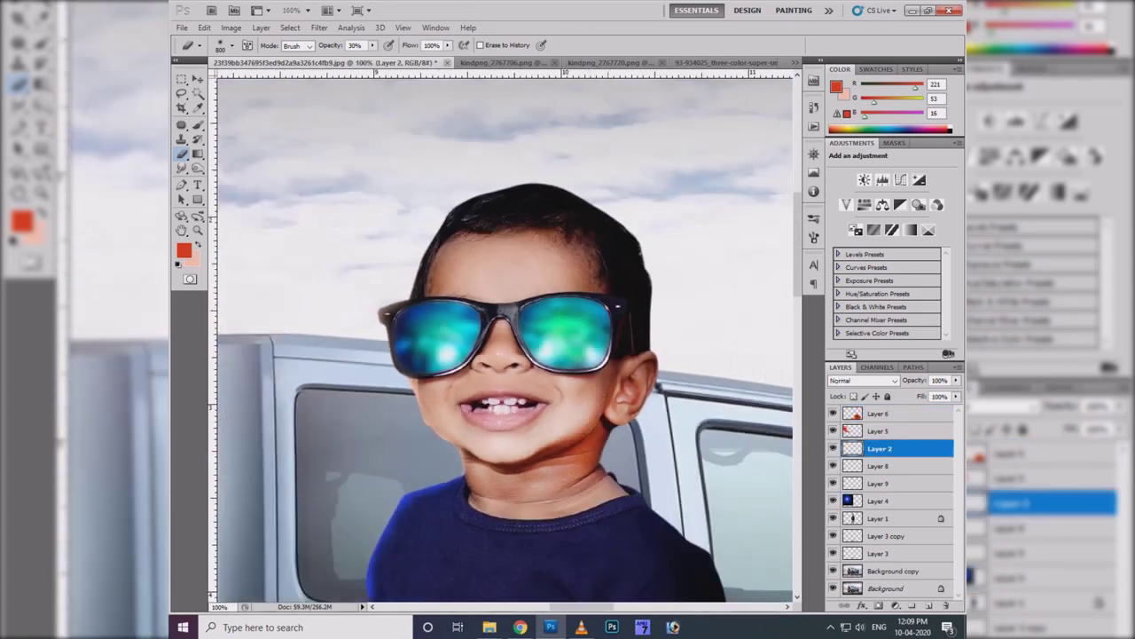
- Boost the sunglasses on Layer 2 with Vibrance 55 and Saturation 59
right_click(568, 334, "ctrl")
left_click(595, 340)
key("ctrl+alt+v")
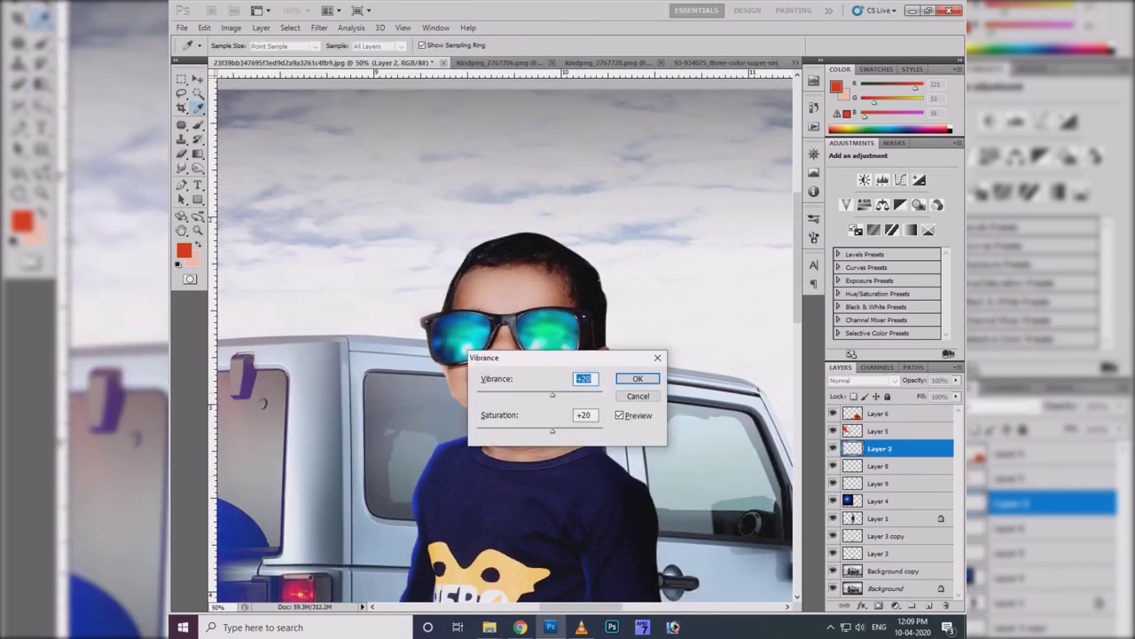
type("55")
key("Tab")
type("59")
key("Return")
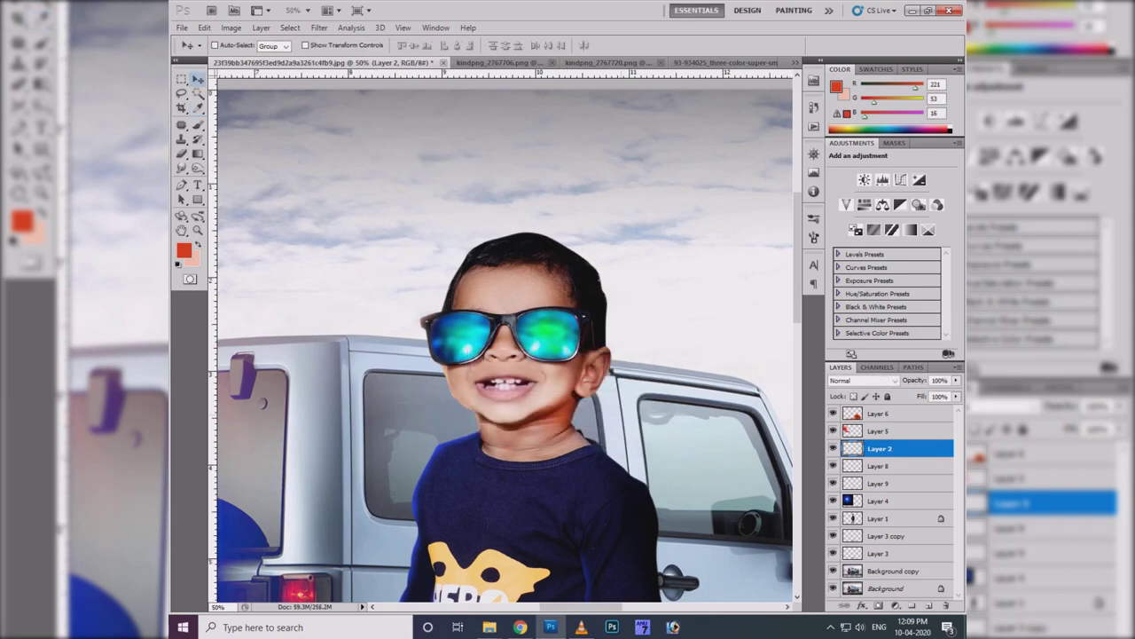
- Shift the lens hue by +22 with Hue/Saturation
key("ctrl+minus")
key("ctrl+u")
key("shift+Up")
key("shift+Up")
key("Up")
key("Up")
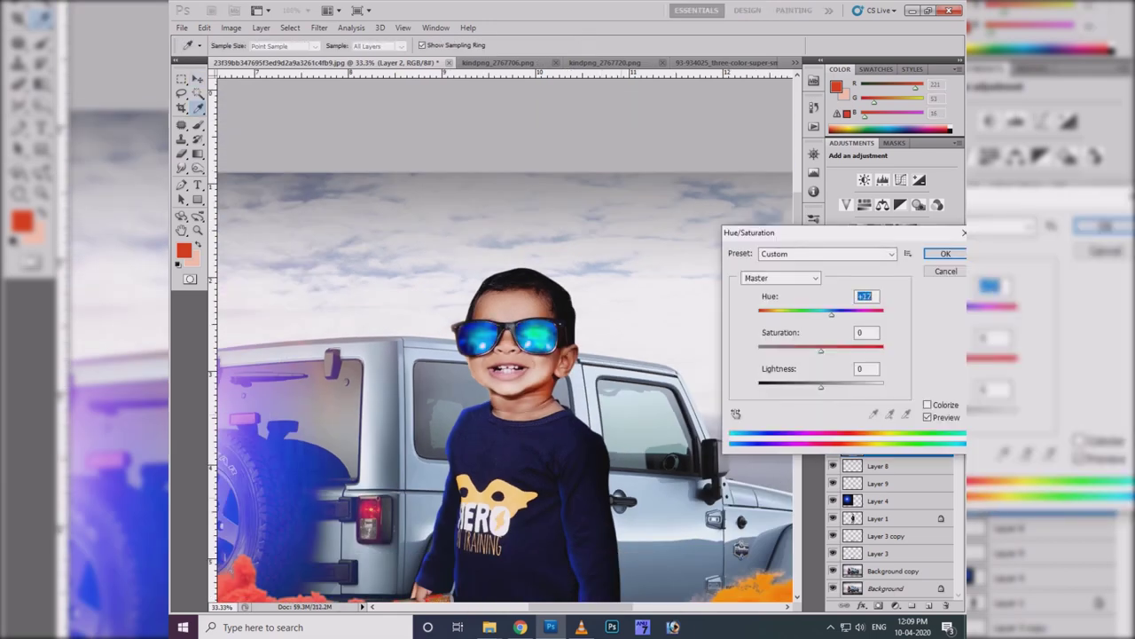
key("Return")
- Soften the lenses with a 0.6 px Gaussian Blur
key("ctrl+plus")
key("ctrl+plus")
key("ctrl+plus")
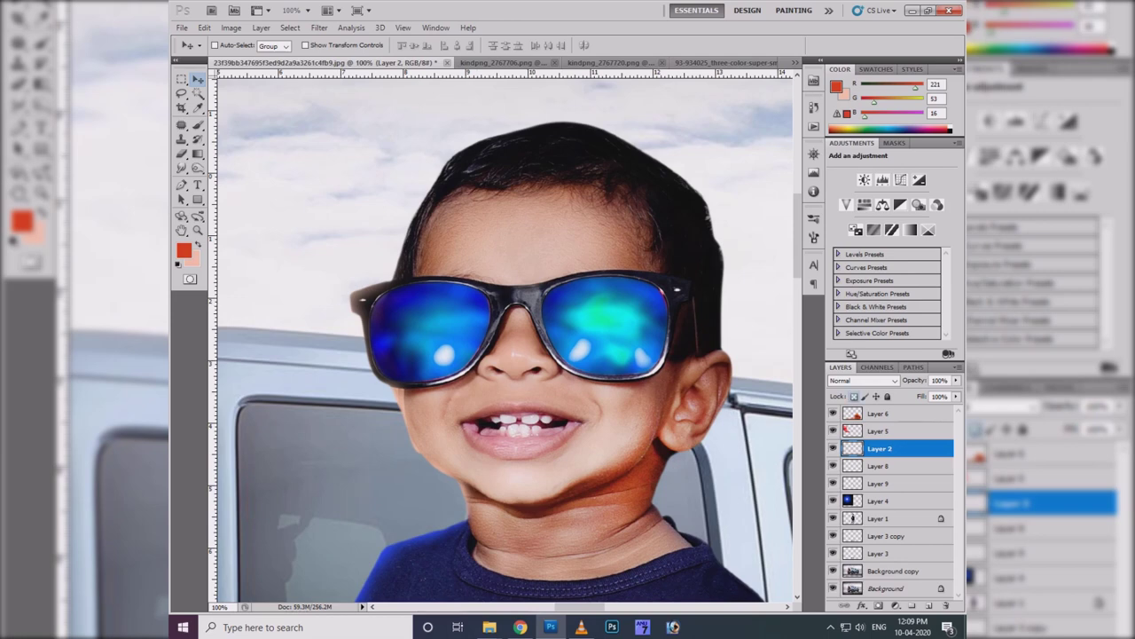
left_click(319, 28)
left_click(486, 189)
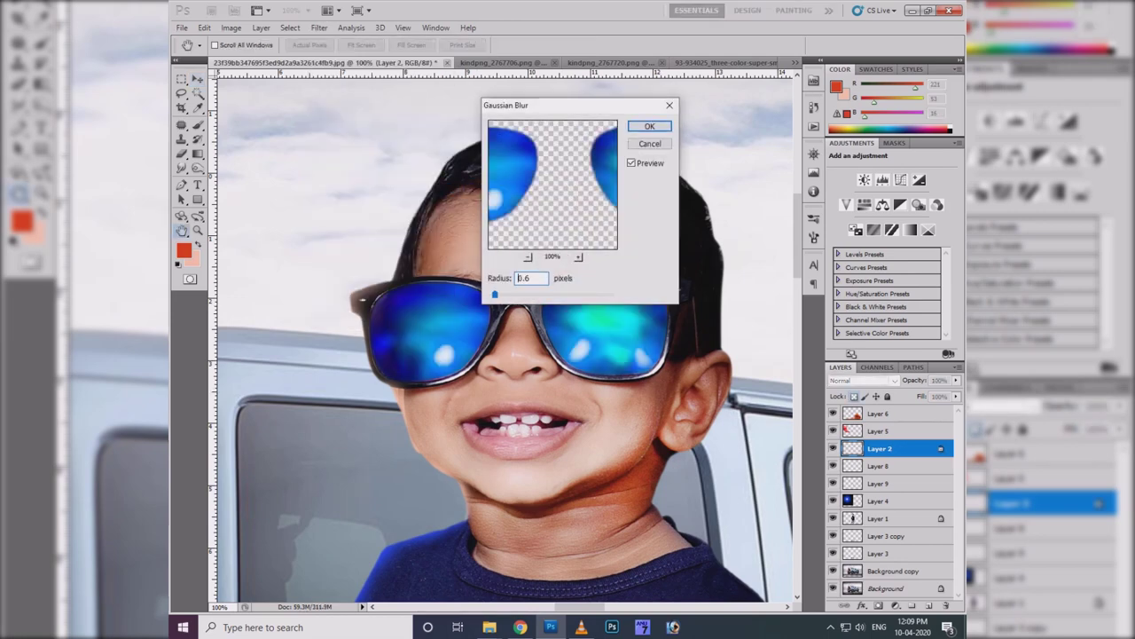
key("Return")
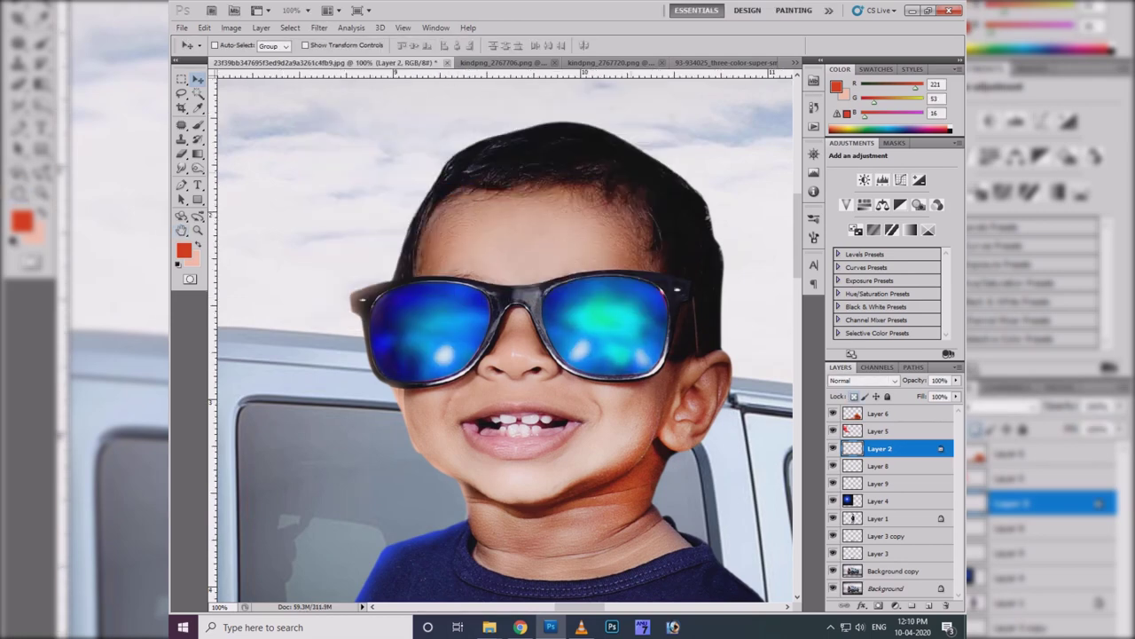
right_click(667, 285)
left_click(701, 292)
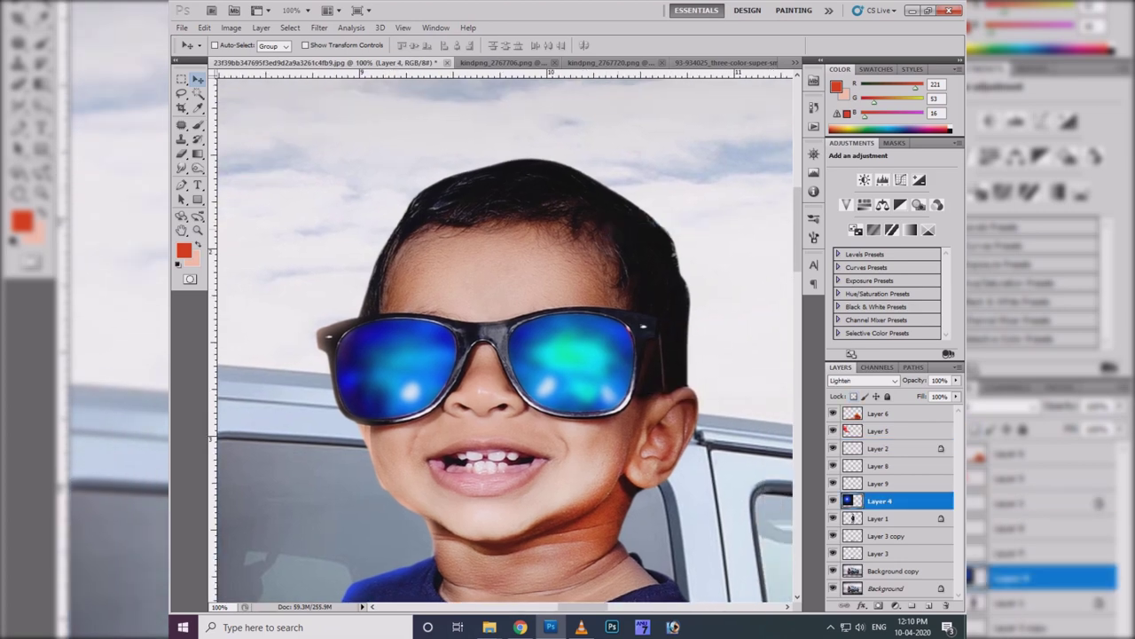
- Smudge the top and left hair edges on Layer 1 at 50% strength
left_click(182, 168)
right_click(557, 200)
key("Escape")
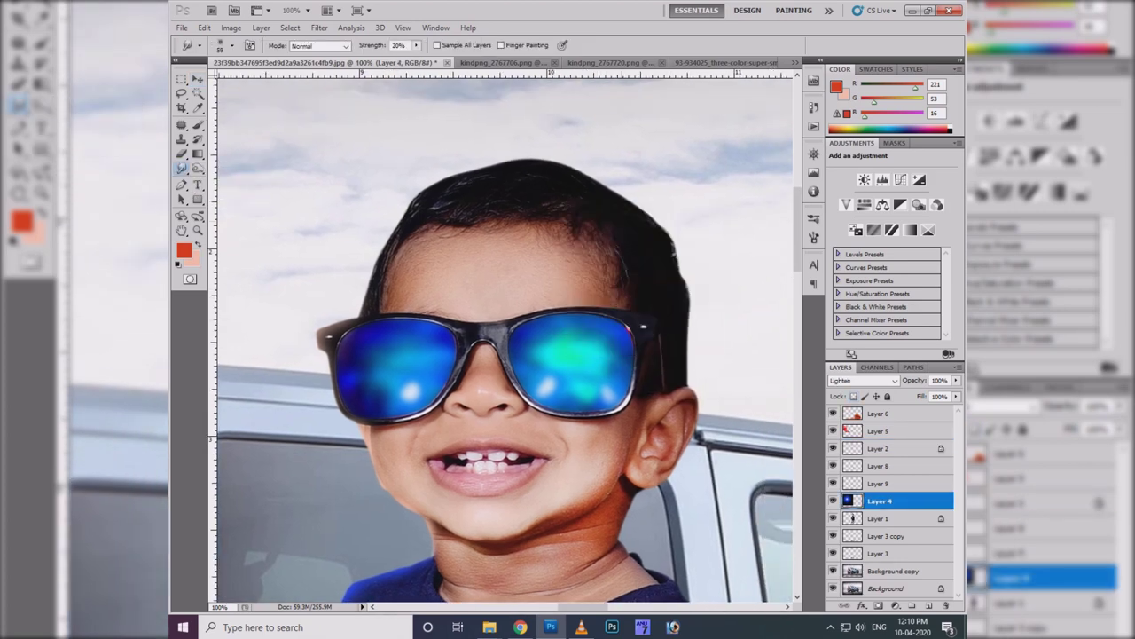
left_click_drag(416, 45, 416, 57)
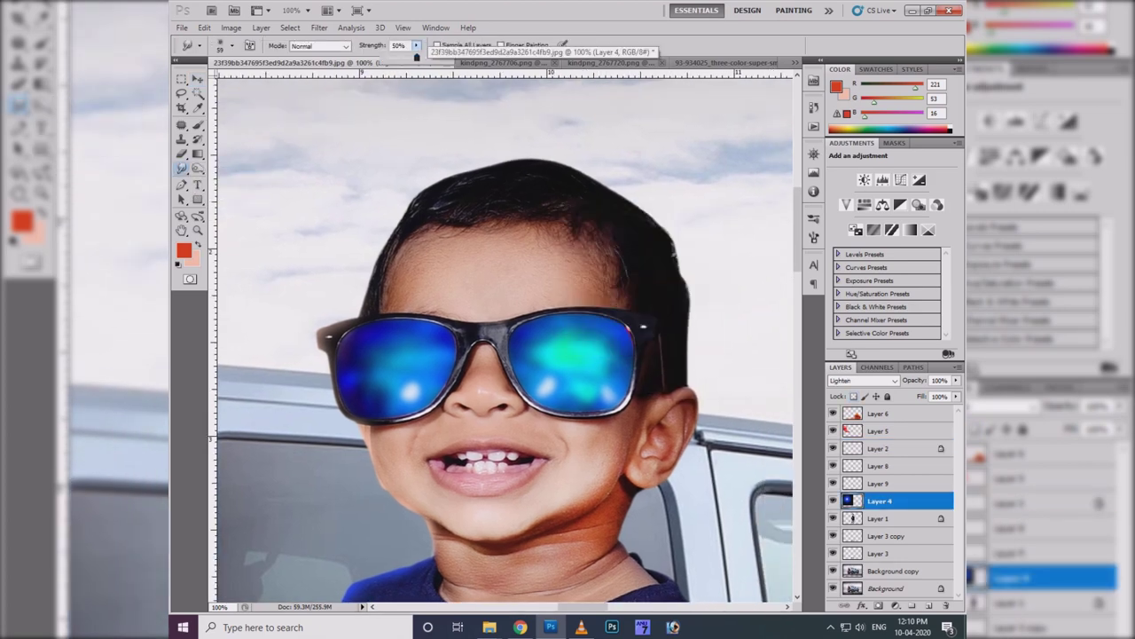
right_click(597, 209, "ctrl")
left_click(639, 232)
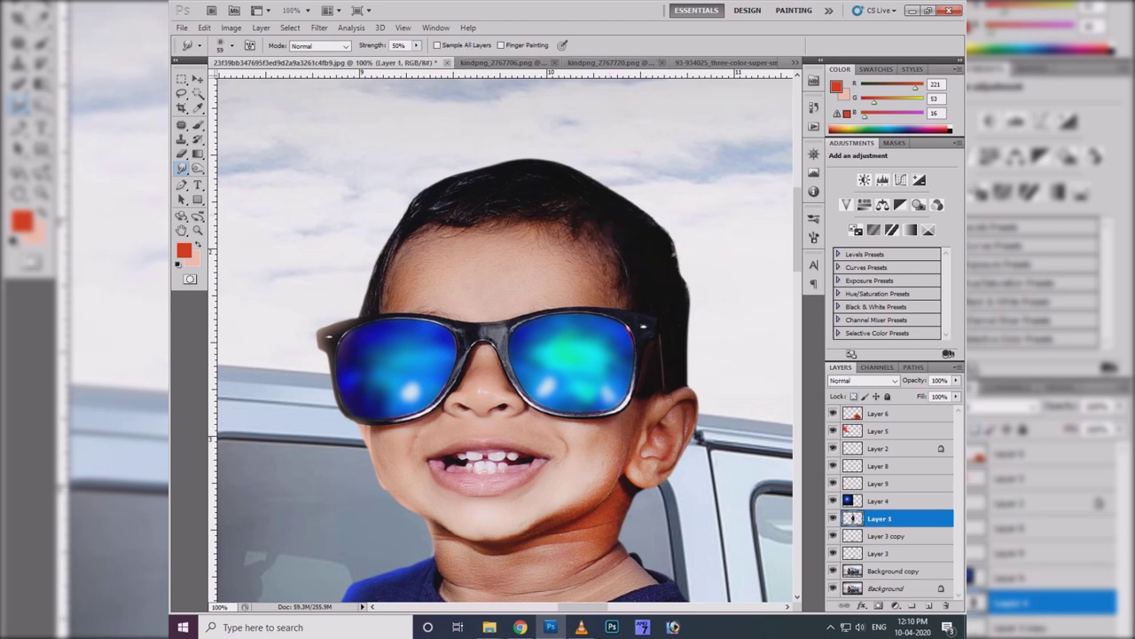
mouse_move(621, 195)
left_mouse_down()
mouse_move(533, 160)
mouse_move(461, 168)
mouse_move(408, 204)
left_mouse_up()
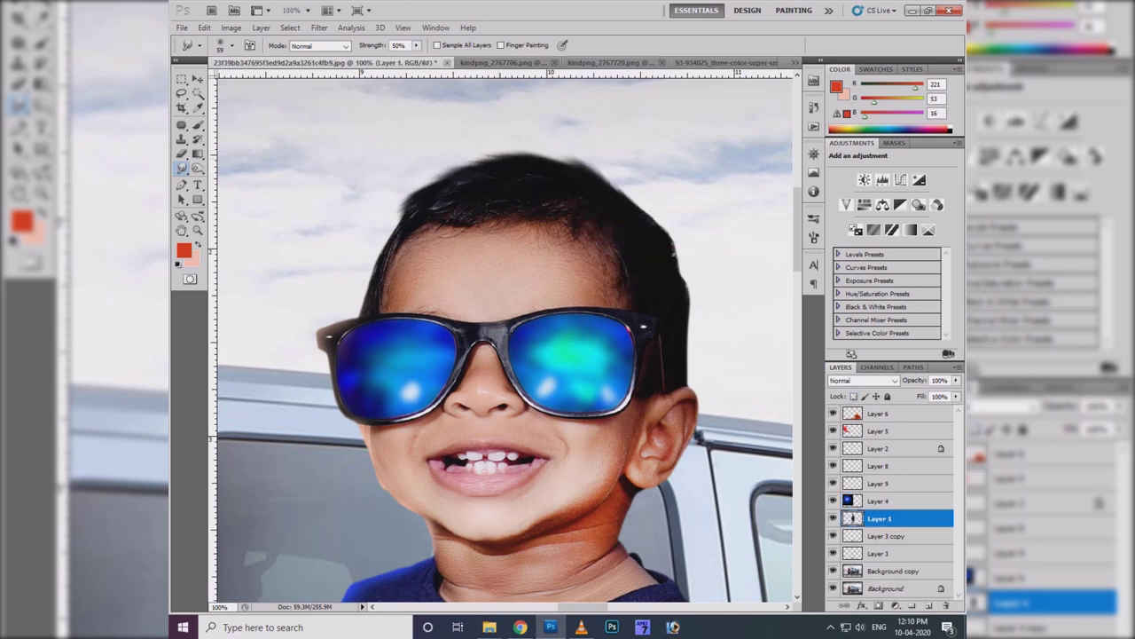
mouse_move(643, 213)
left_mouse_down()
mouse_move(572, 166)
mouse_move(532, 156)
mouse_move(443, 173)
mouse_move(400, 222)
left_mouse_up()
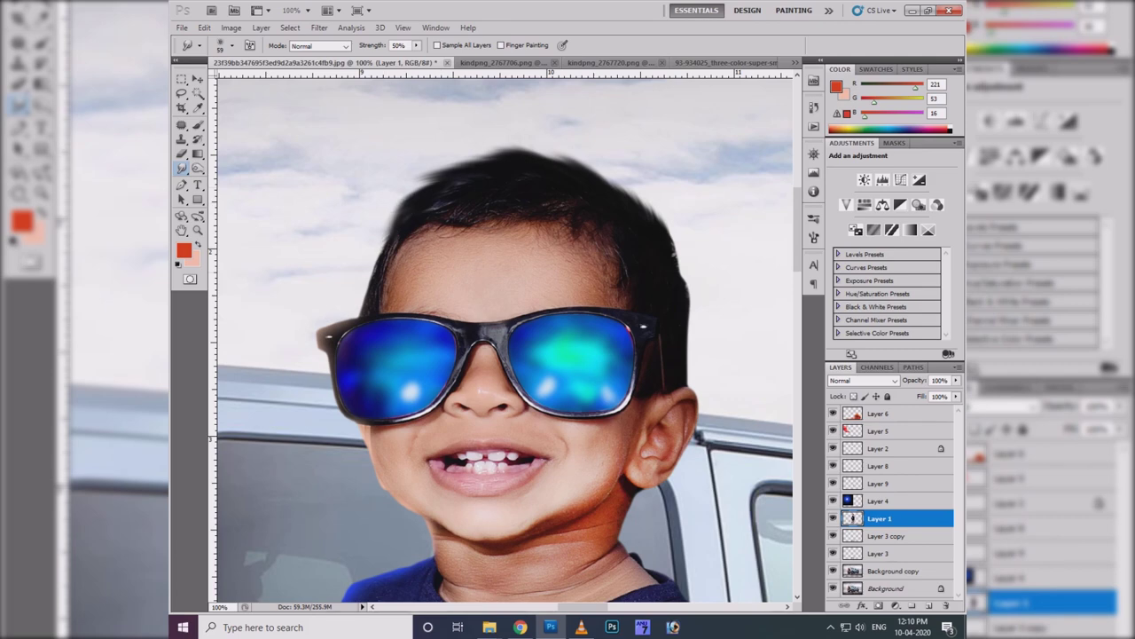
key("bracketleft")
mouse_move(426, 177)
left_mouse_down()
mouse_move(391, 217)
mouse_move(365, 297)
left_mouse_up()
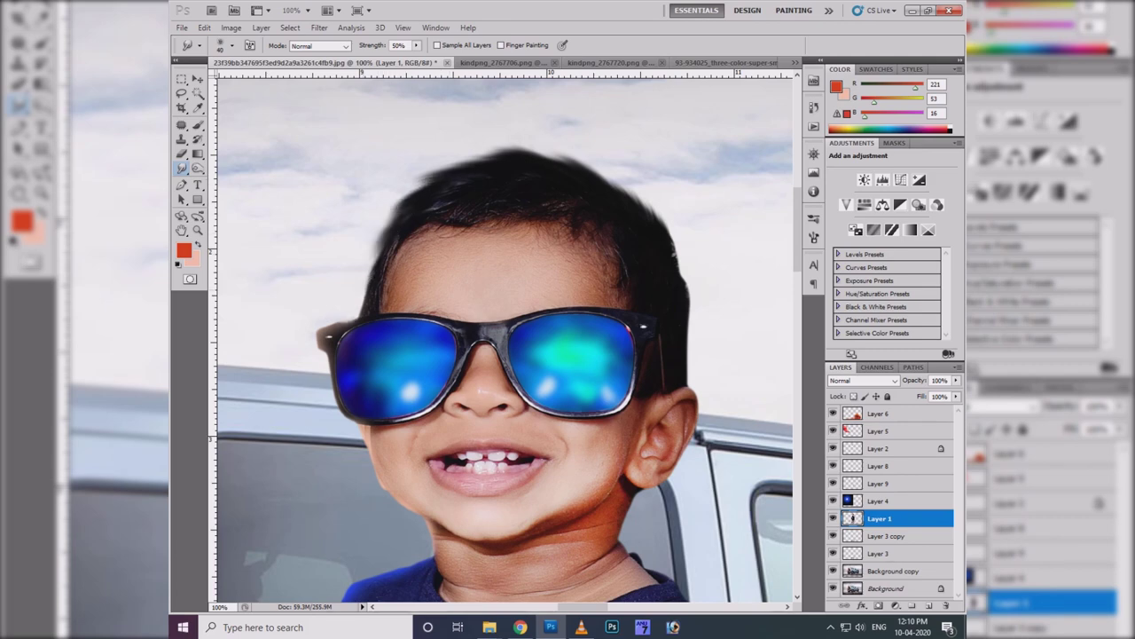
- Lower smudge strength to 28% and smudge the right and top hair edges
scroll(368, 288, "up", 1)
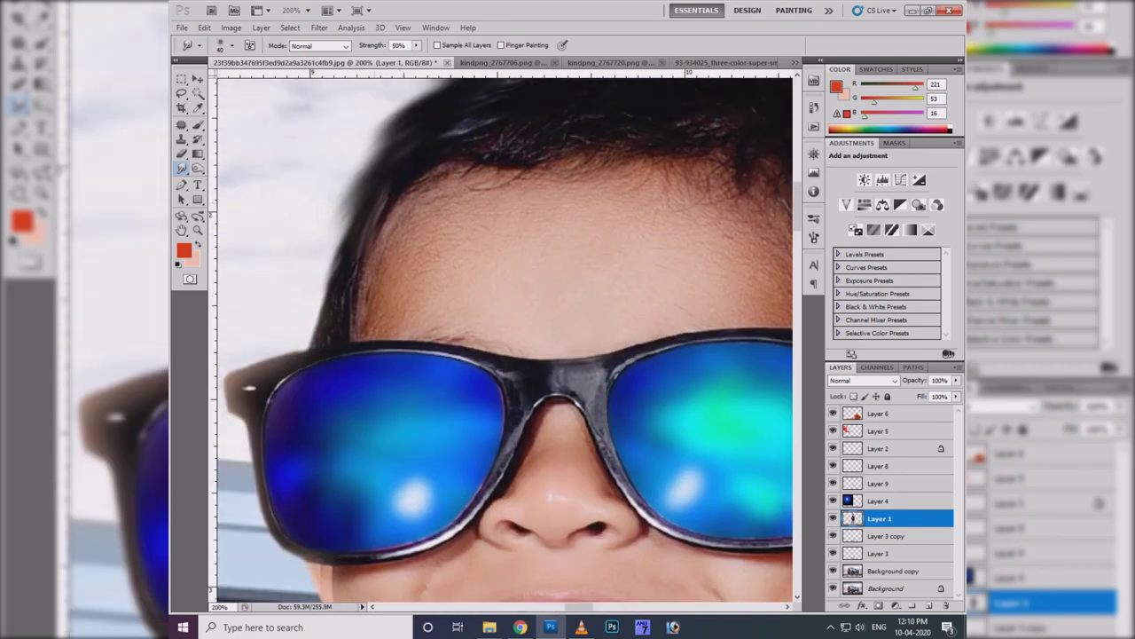
left_click_drag(533, 310, 355, 443)
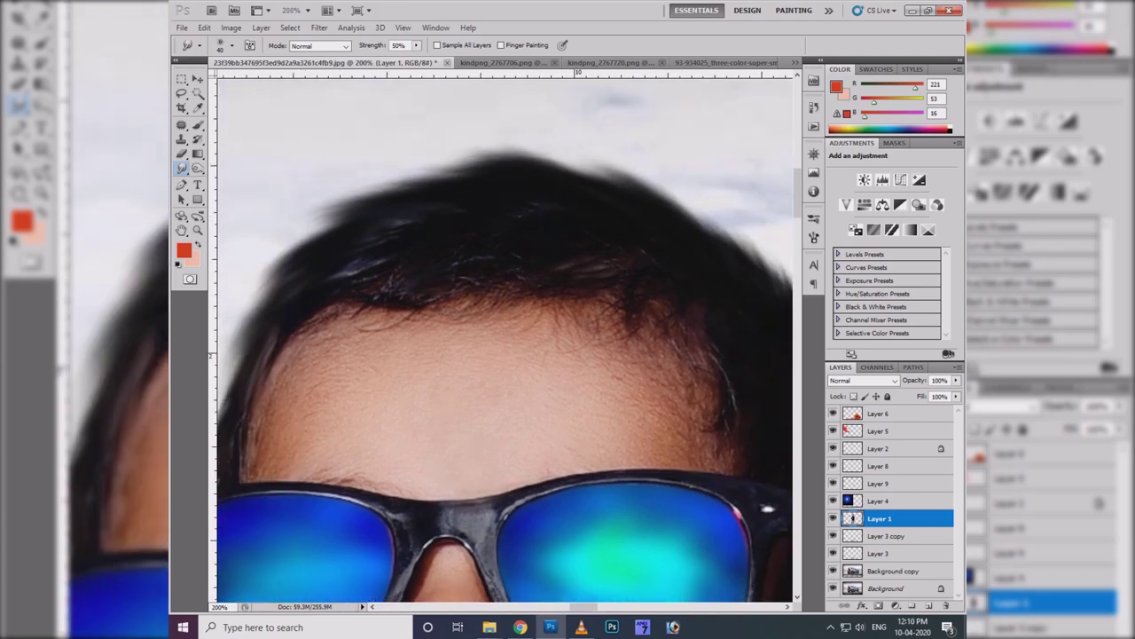
left_click_drag(416, 44, 406, 46)
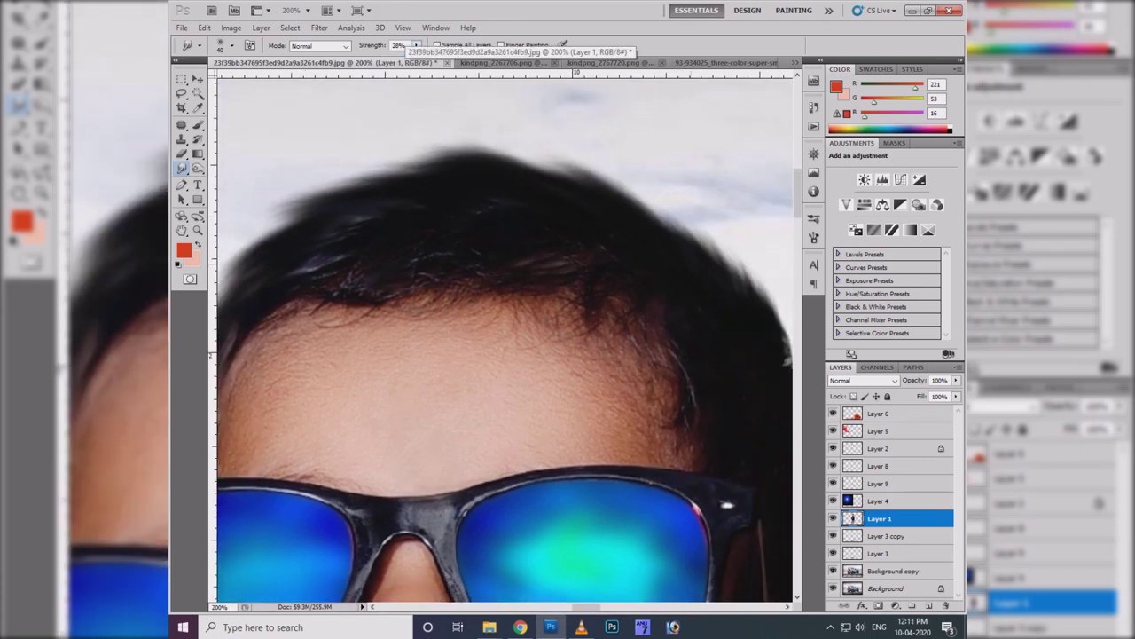
mouse_move(444, 355)
left_mouse_down()
mouse_move(519, 337)
mouse_move(408, 355)
left_mouse_up()
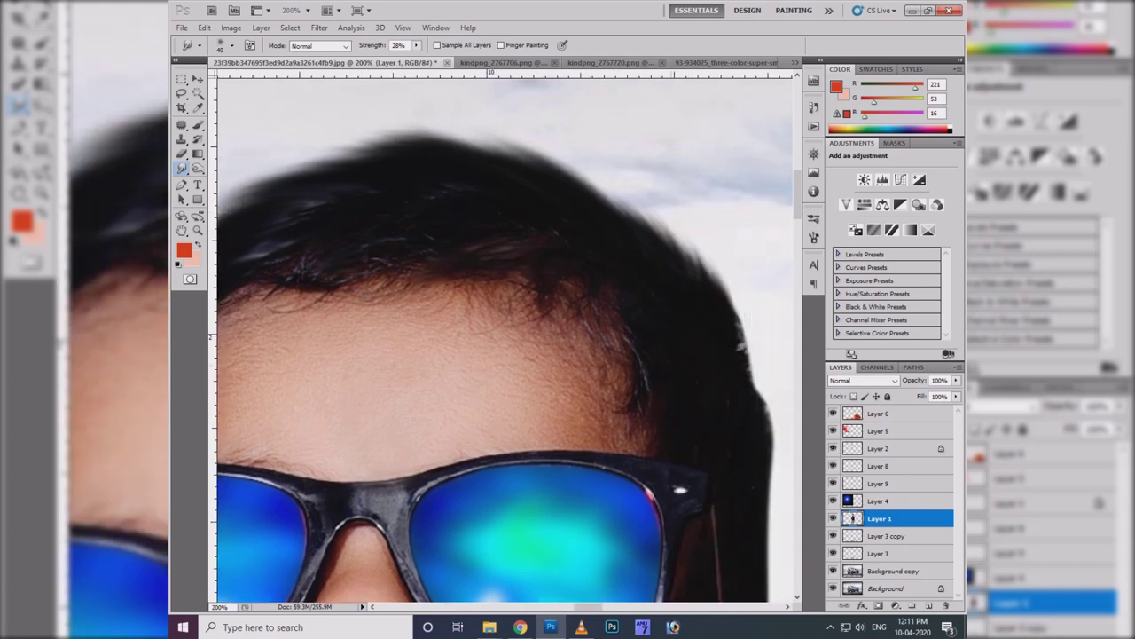
left_click_drag(749, 373, 492, 142)
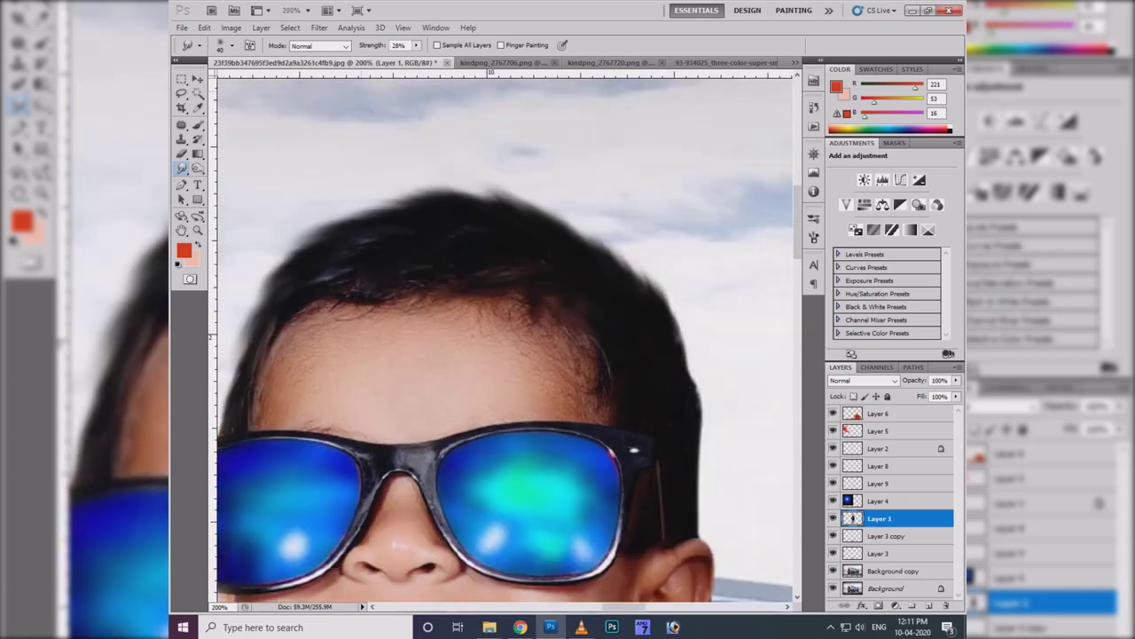
key("ctrl+minus")
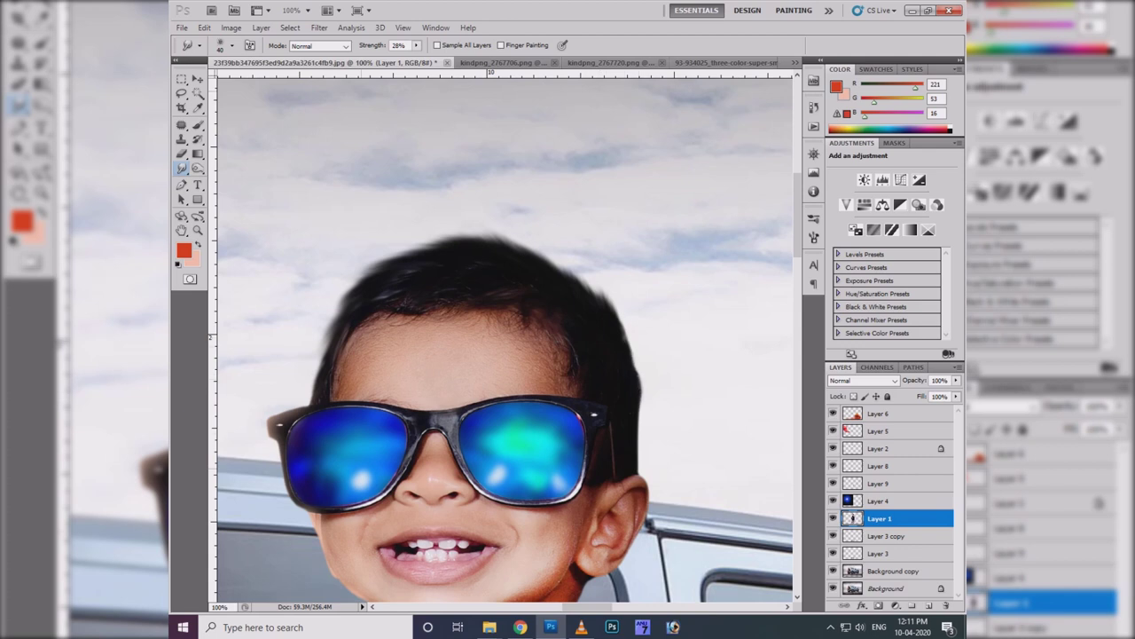
- Soften the top-right, left and forehead hairline edges further with more smudge strokes
left_click(397, 45)
type("50")
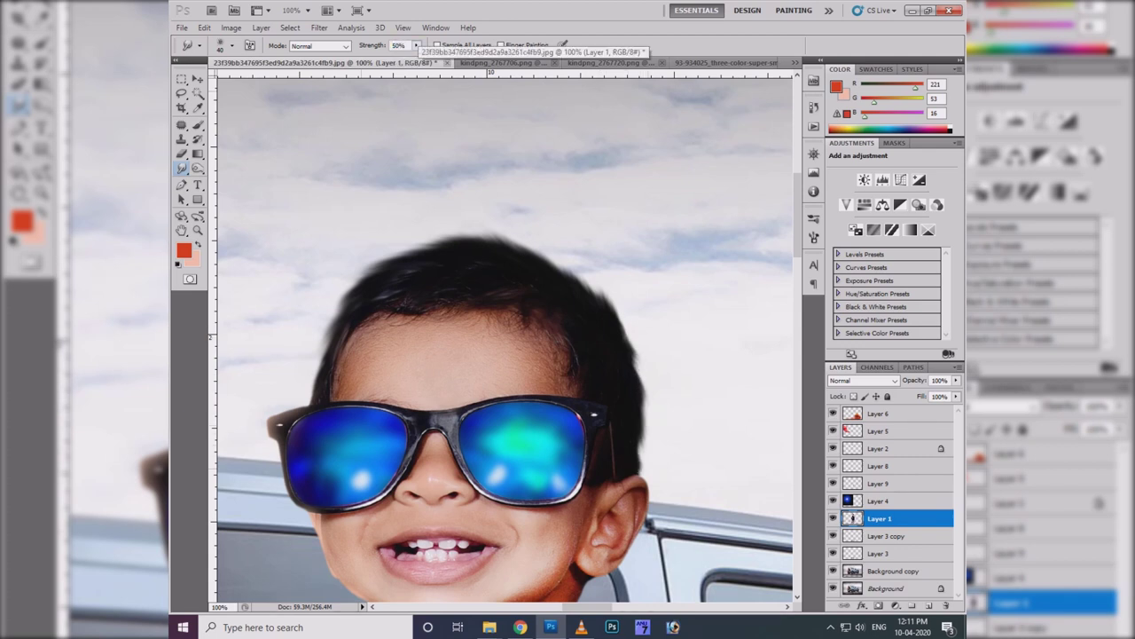
left_click_drag(641, 440, 646, 467)
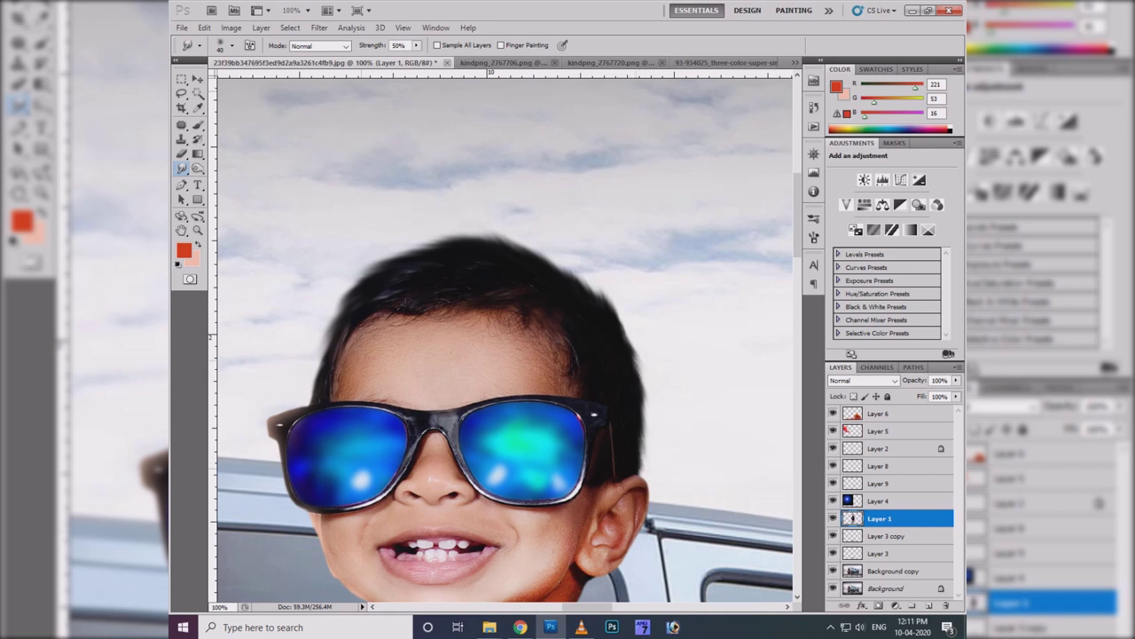
mouse_move(589, 287)
left_mouse_down()
mouse_move(526, 244)
mouse_move(359, 284)
mouse_move(332, 315)
mouse_move(312, 395)
left_mouse_up()
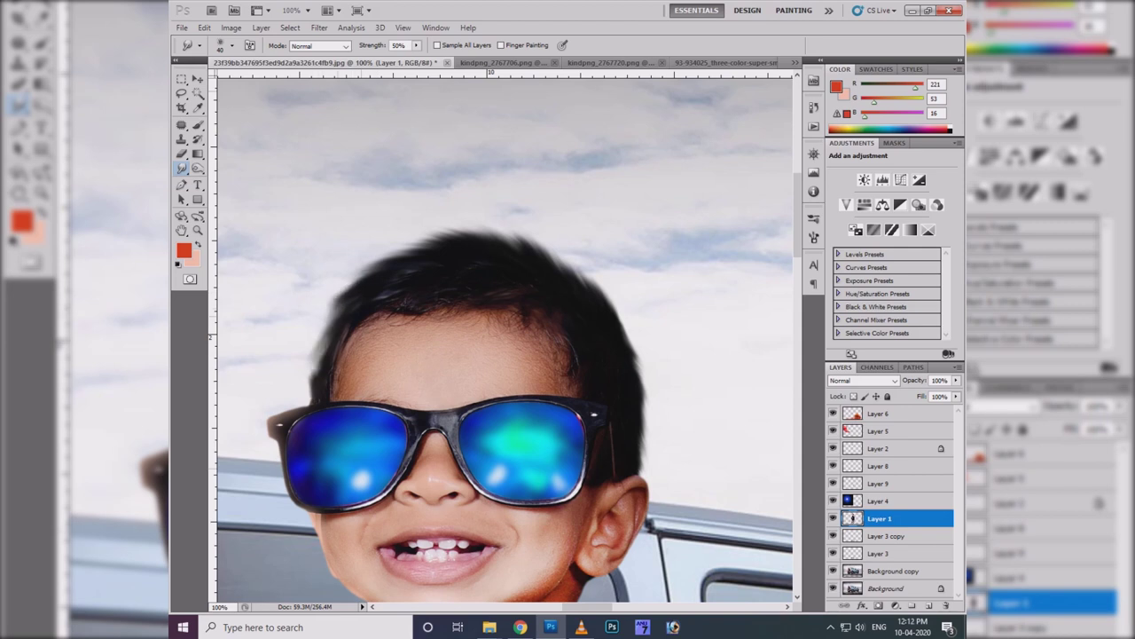
left_click_drag(330, 326, 300, 410)
mouse_move(438, 239)
left_mouse_down()
mouse_move(385, 256)
mouse_move(355, 282)
left_mouse_up()
left_click_drag(492, 232, 585, 285)
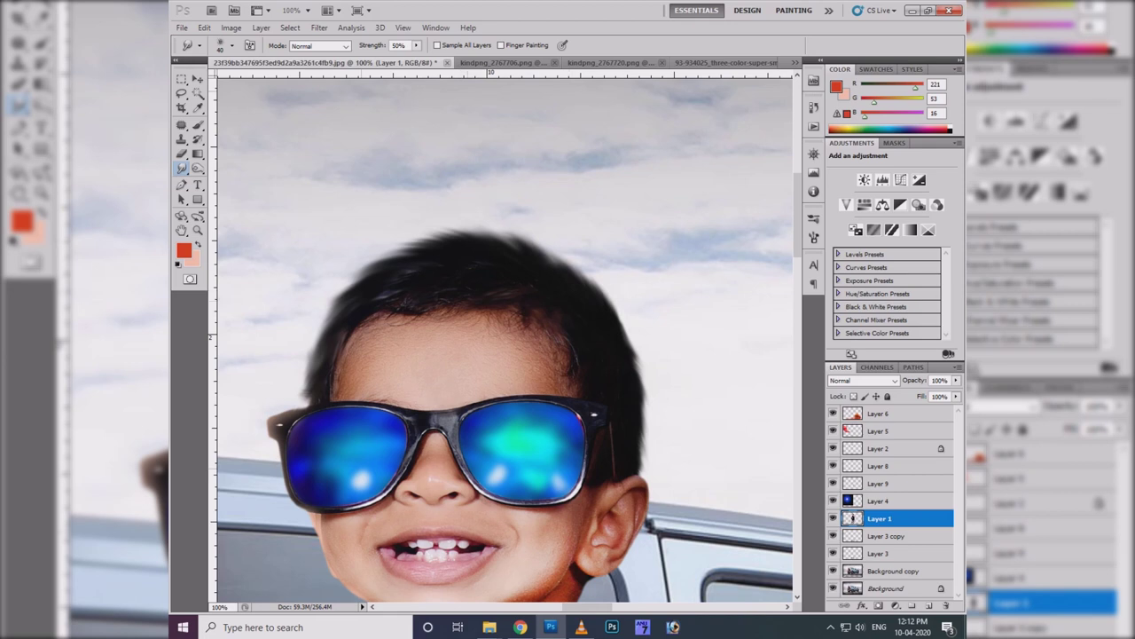
mouse_move(443, 312)
left_mouse_down()
mouse_move(365, 321)
mouse_move(351, 335)
left_mouse_up()
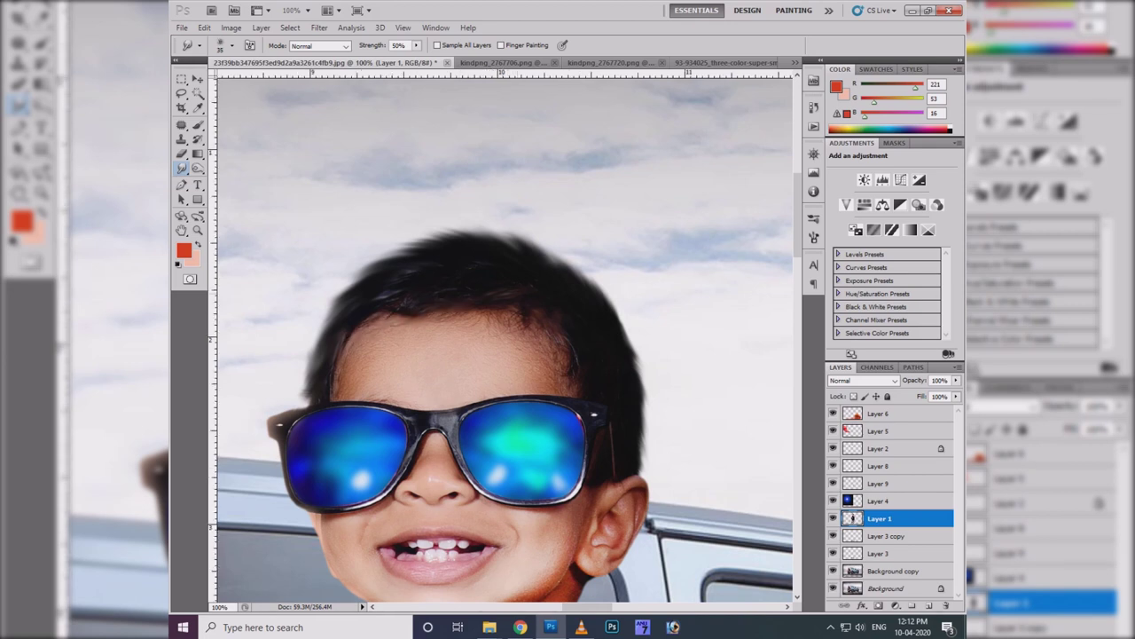
- Undo the last hairline stroke and redo it as a smoother sweep above the forehead
key("ctrl+z")
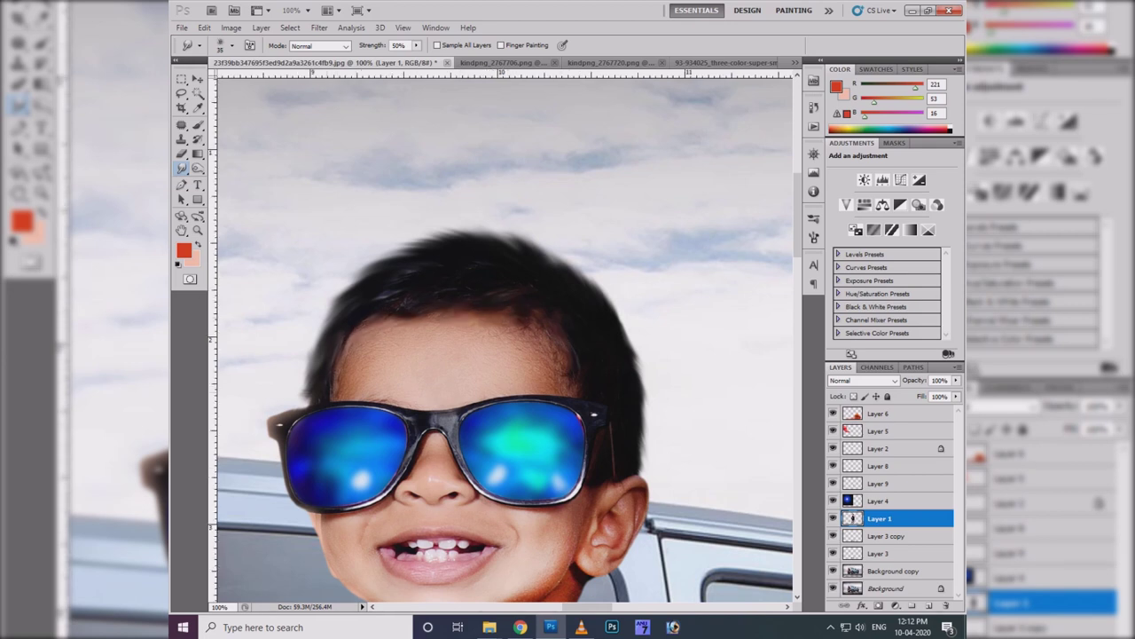
left_click_drag(363, 321, 522, 316)
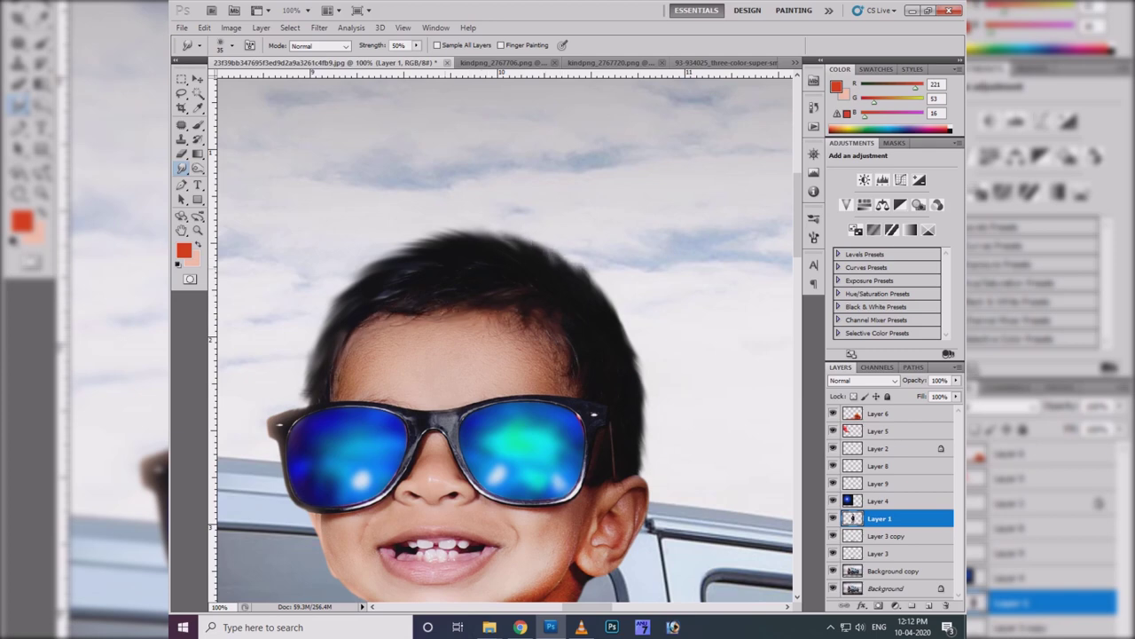
key("ctrl+minus")
key("ctrl+plus")
key("ctrl+plus")
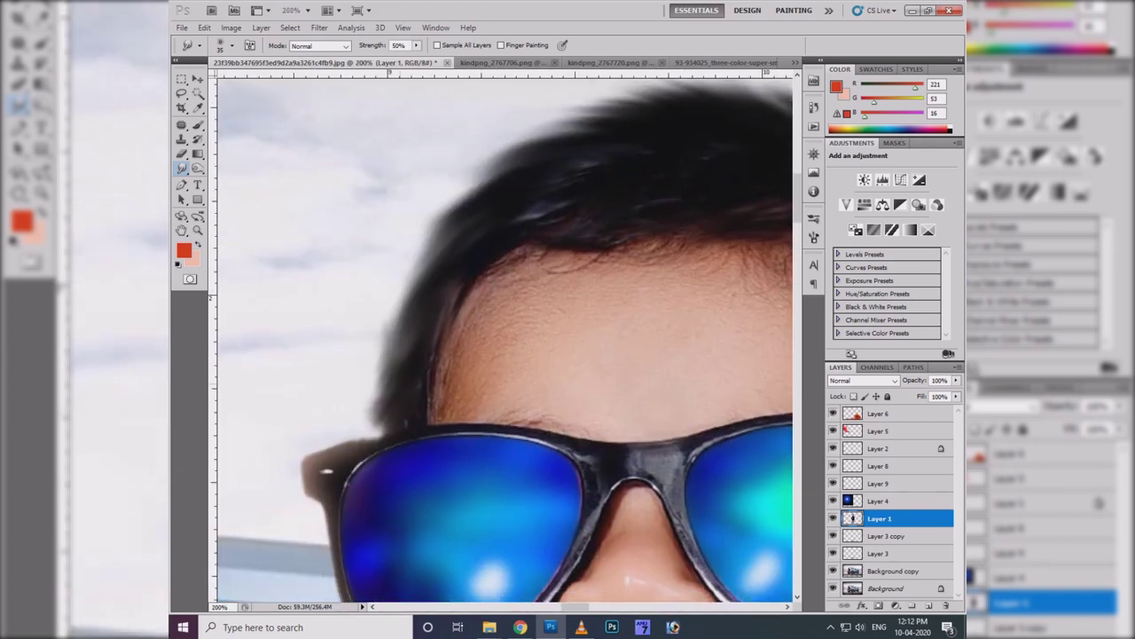
key("b")
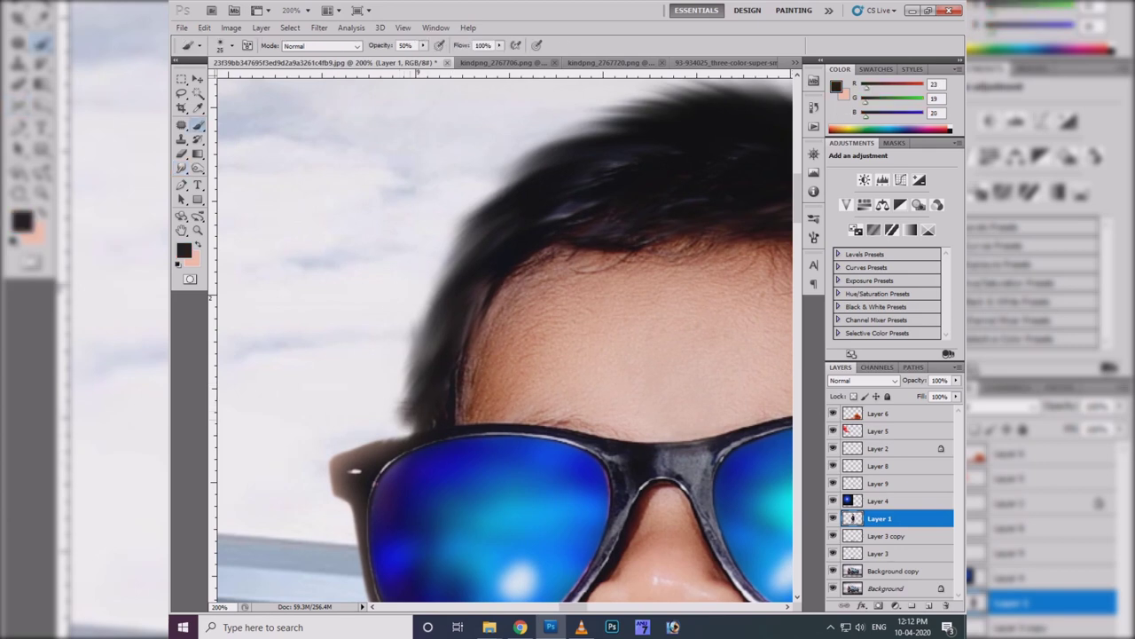
- Dab near-black on the hair edge, then paint bright blue along the left hair edge
left_click(389, 441, "alt")
key("bracketleft")
left_click(407, 426)
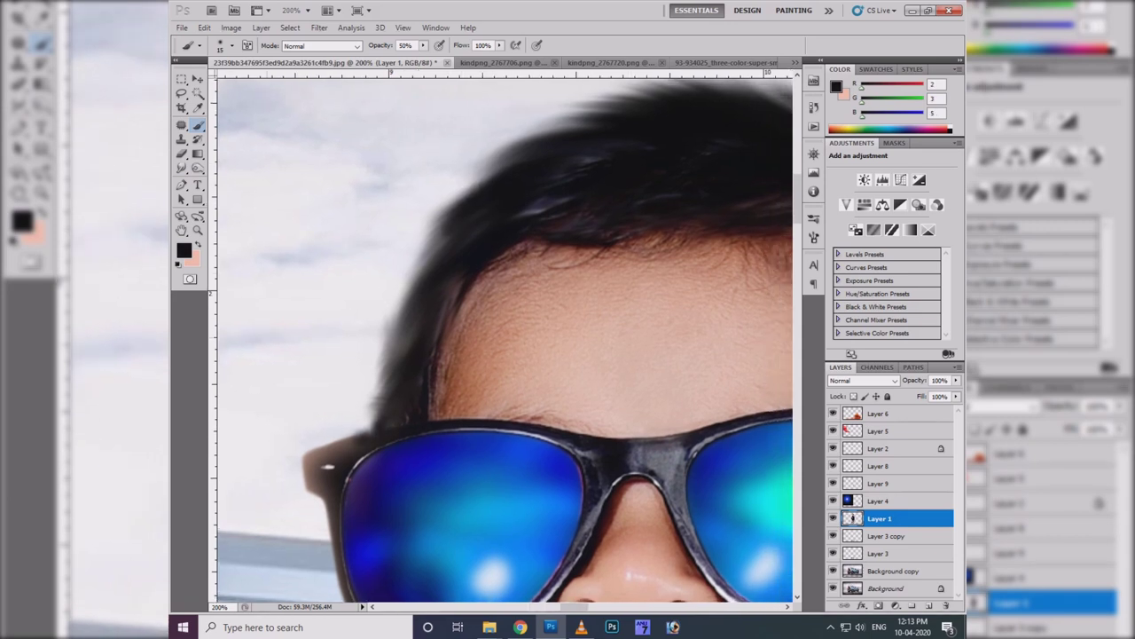
left_click(184, 251)
left_click(754, 375)
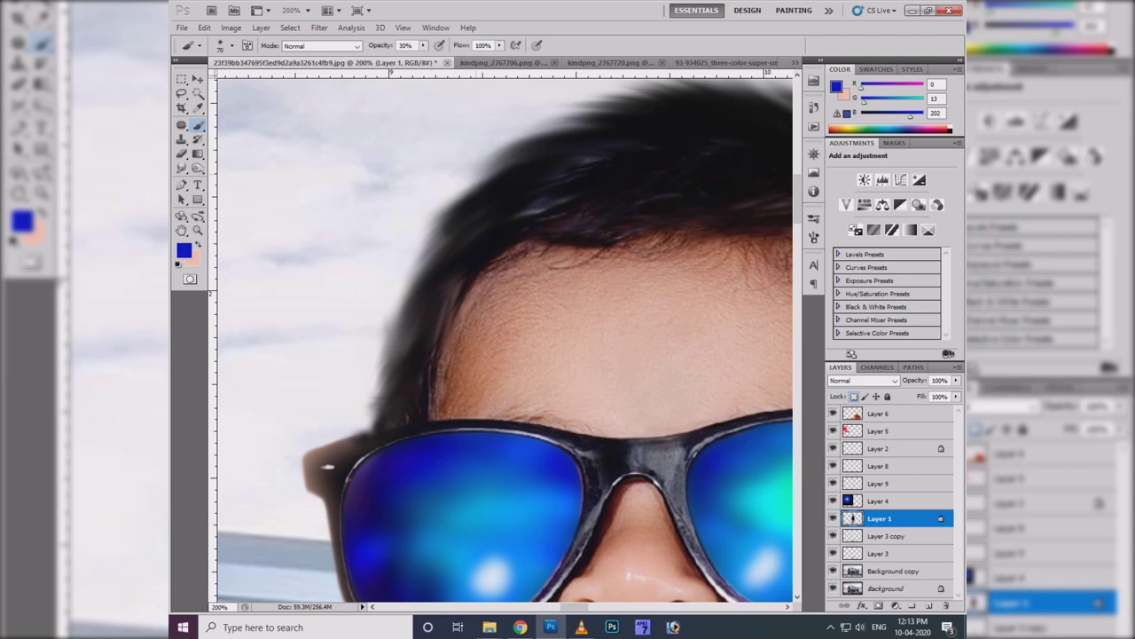
left_click_drag(502, 340, 466, 375)
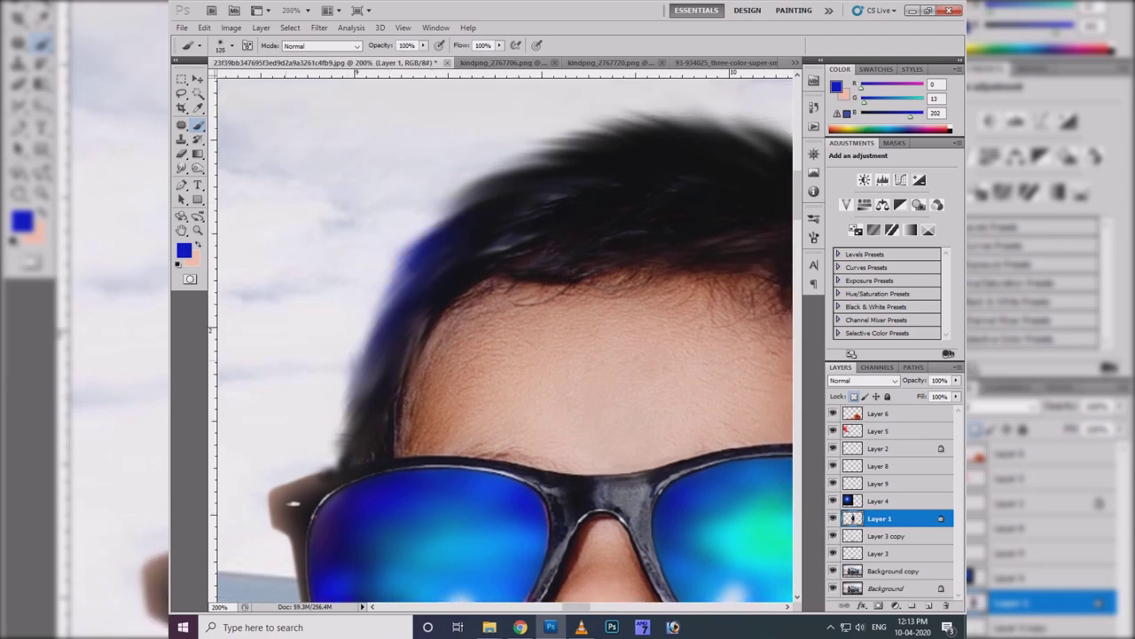
- Brush cyan and then dark blue over the top of the hair at 30% opacity
left_click(184, 251)
left_click_drag(606, 352, 606, 372)
left_click(717, 279)
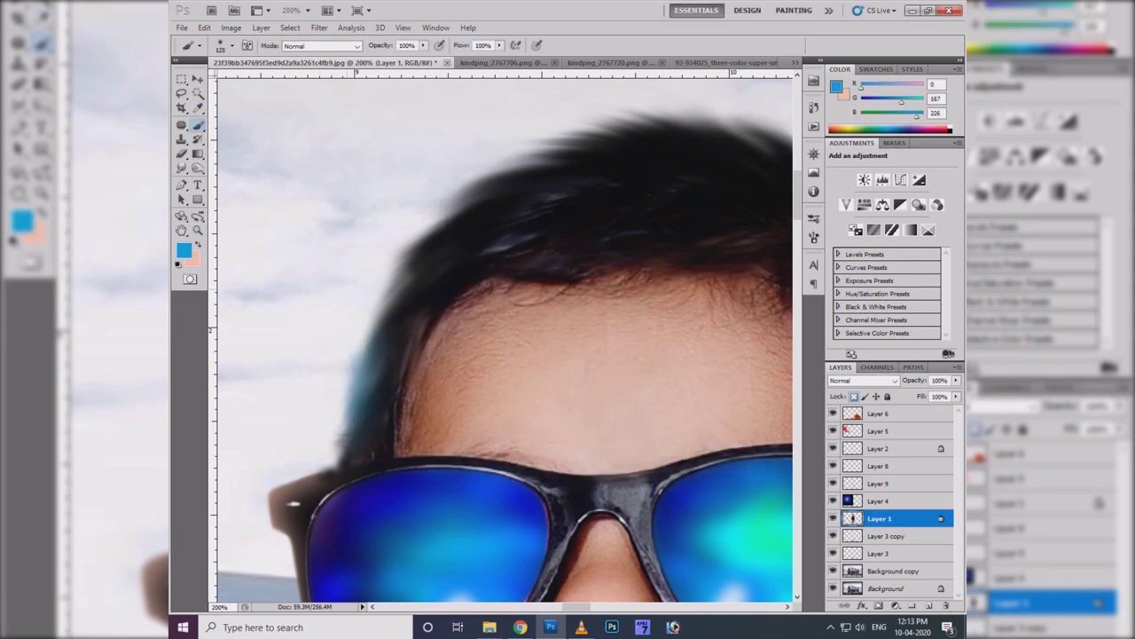
key("3")
left_click_drag(497, 337, 447, 417)
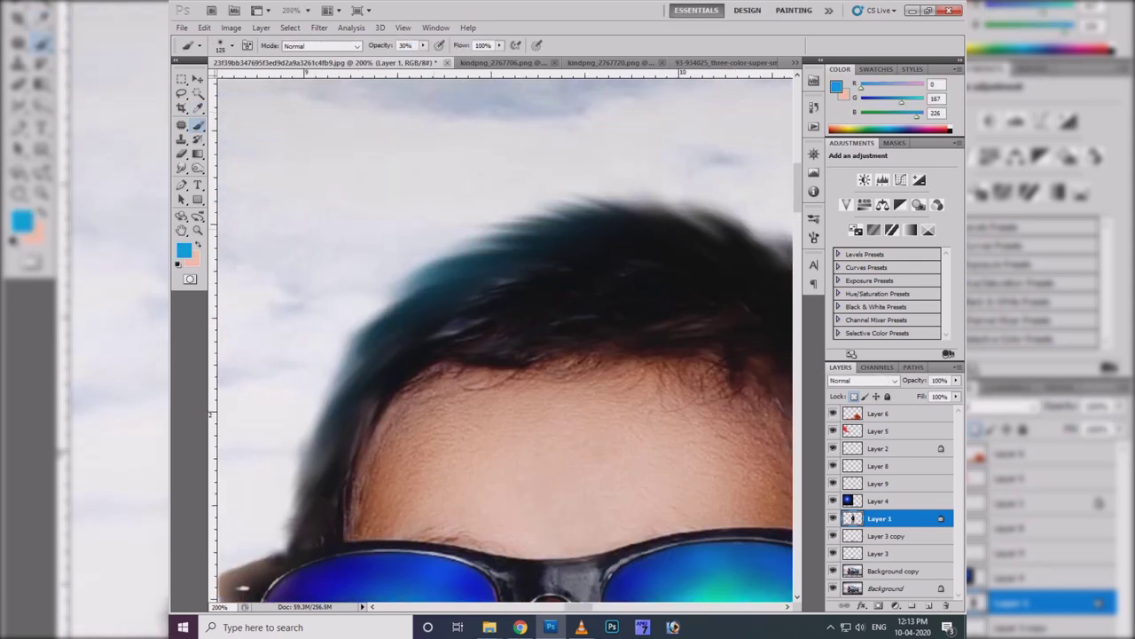
left_click(183, 251)
left_click(399, 568)
key("Return")
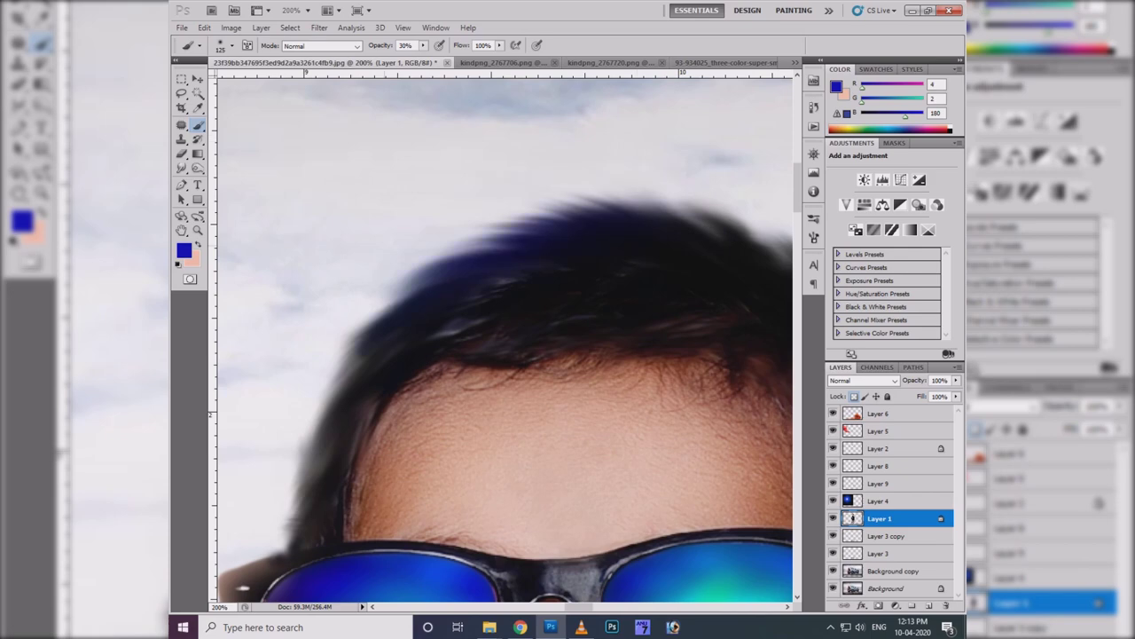
scroll(500, 337, "up", 2)
left_click_drag(399, 399, 572, 337)
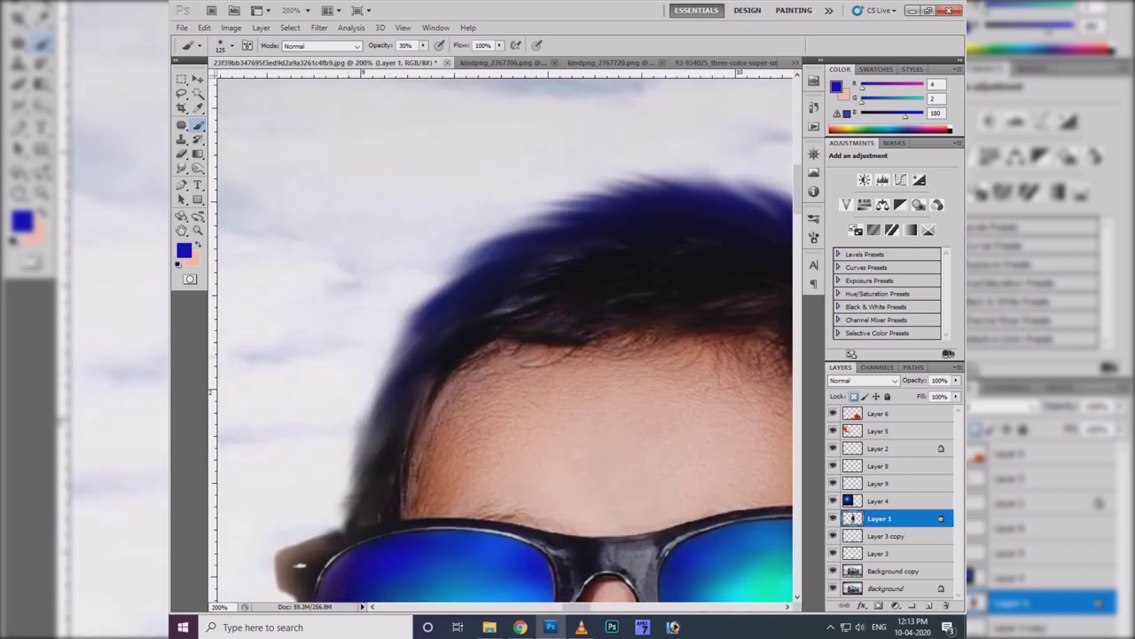
- Brush a lighter cyan-blue across the hair
key("ctrl+minus")
key("ctrl+minus")
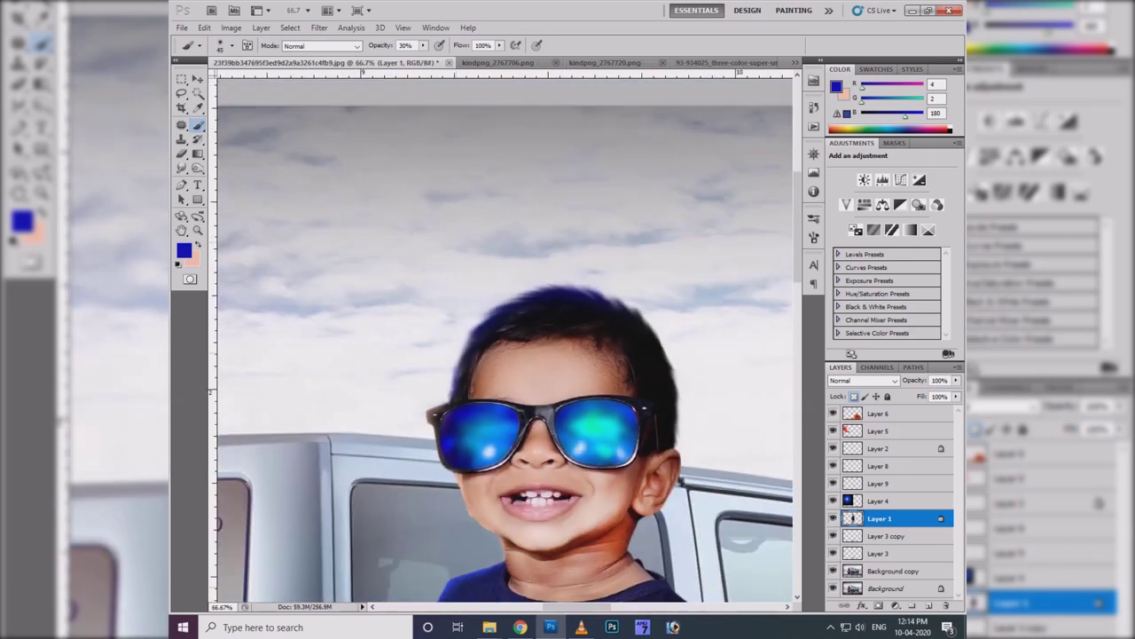
key("ctrl+plus")
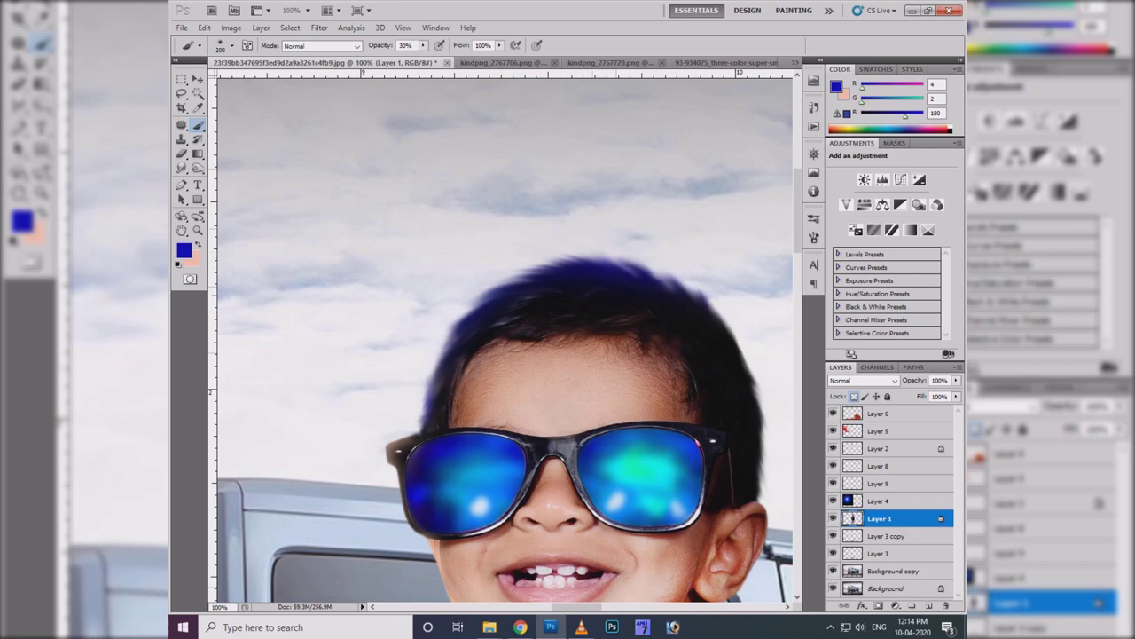
left_click(184, 251)
left_click(728, 279)
mouse_move(656, 275)
left_mouse_down()
mouse_move(532, 293)
mouse_move(470, 337)
left_mouse_up()
scroll(504, 337, "down", 5)
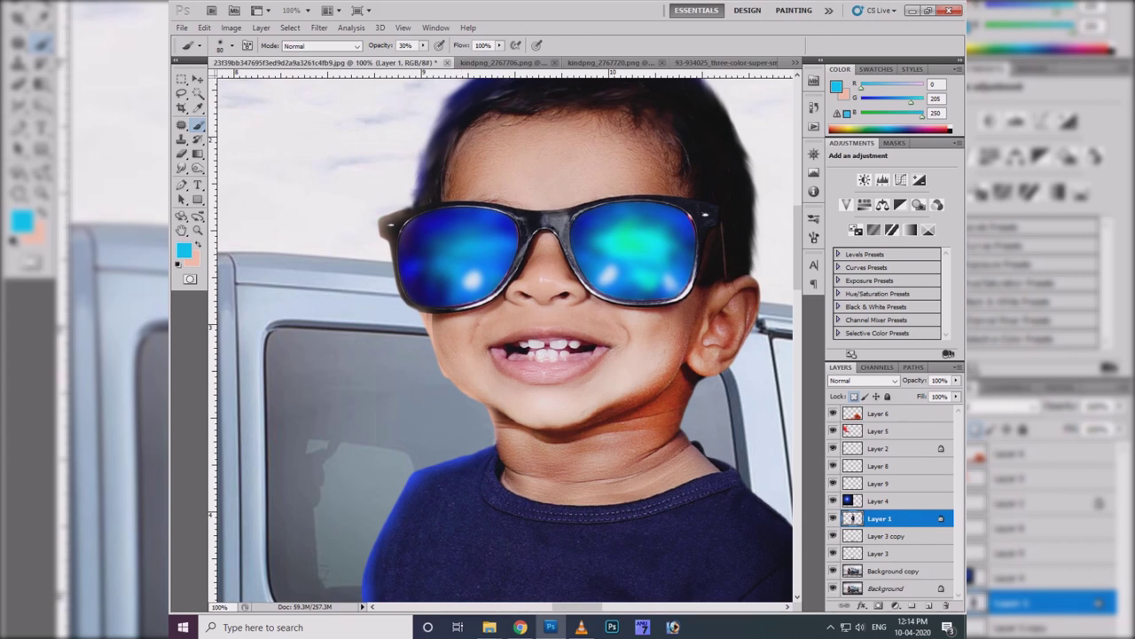
- Shade the cheek and jaw dark blue and paint blue along the right hair edge and ear
left_click(183, 251)
left_click(585, 337)
left_click(720, 279)
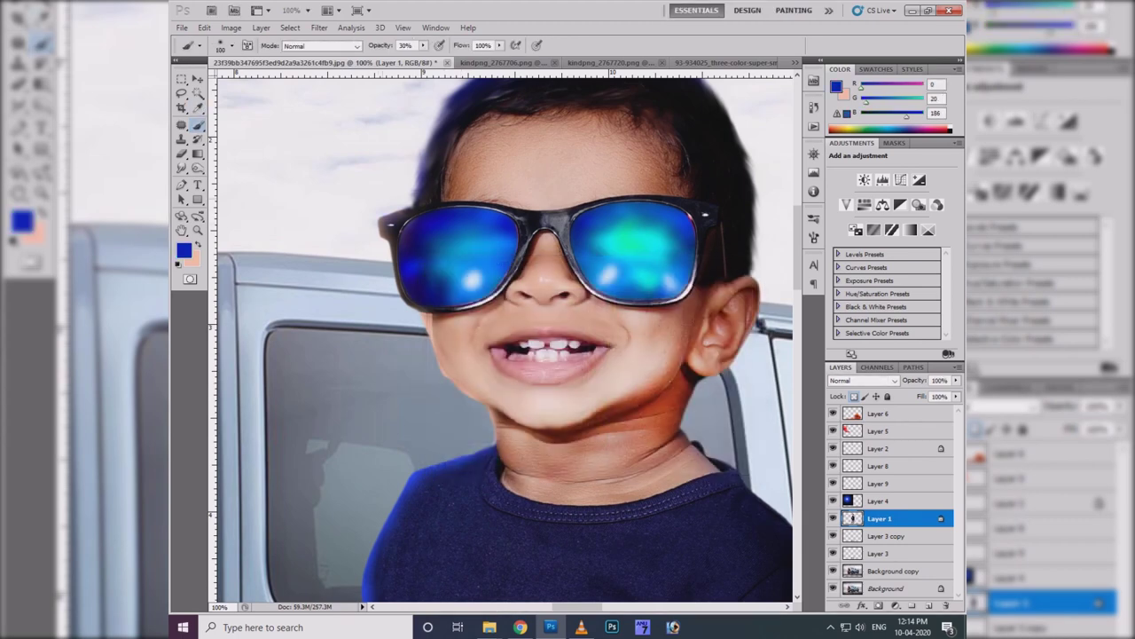
left_click_drag(424, 317, 493, 417)
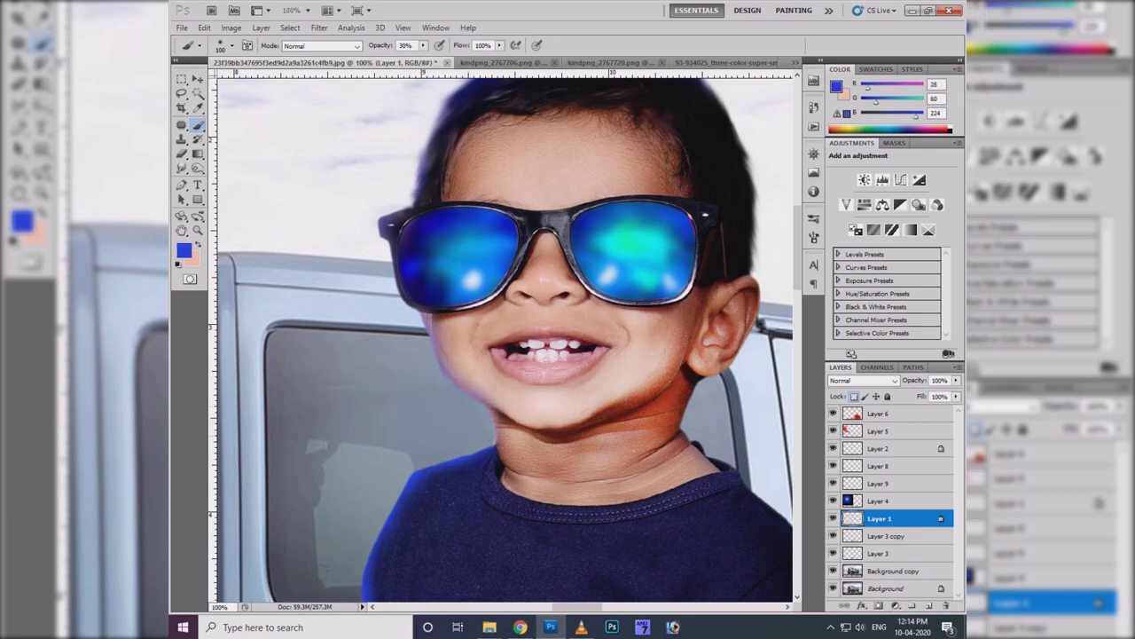
mouse_move(635, 152)
left_mouse_down()
mouse_move(674, 209)
mouse_move(692, 312)
left_mouse_up()
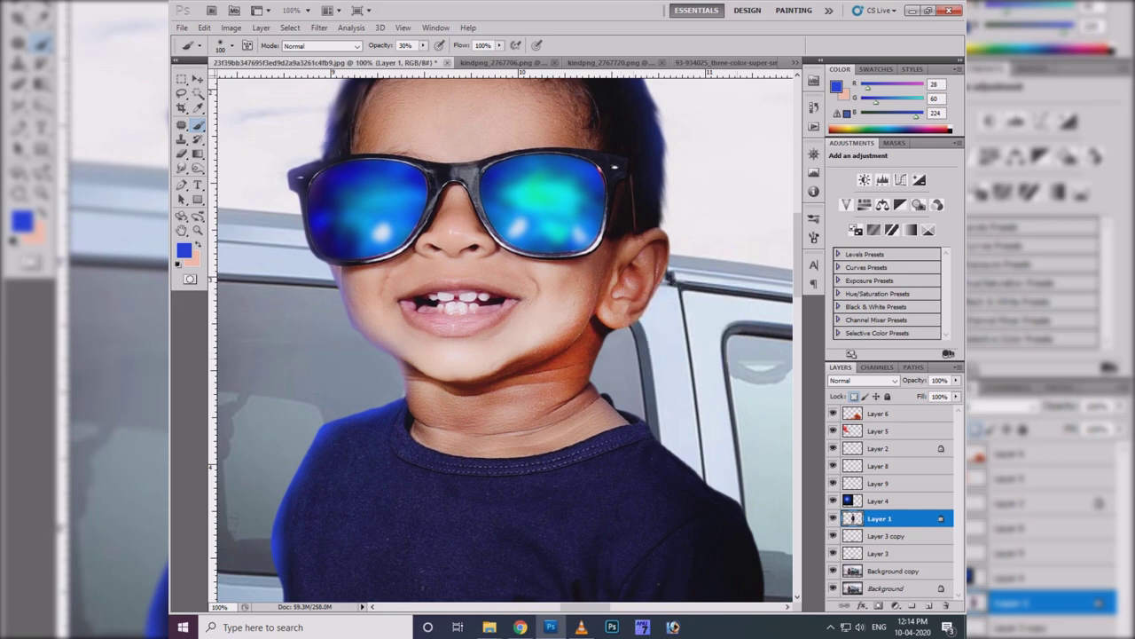
key("q")
key("d")
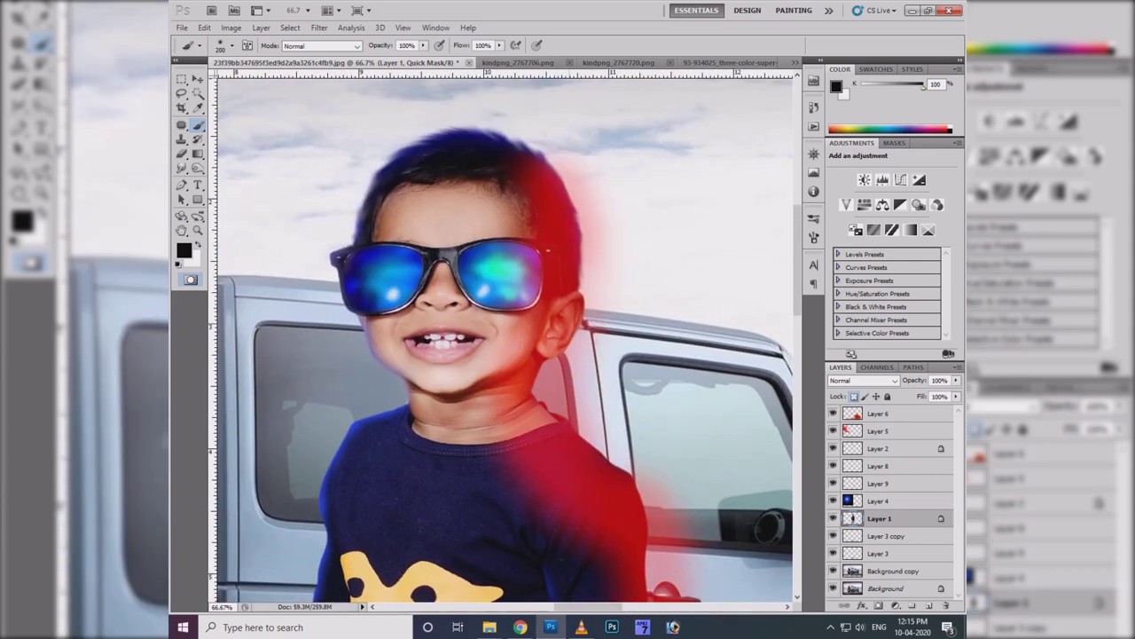
- Feather the Quick Mask selection by 10 px and darken it with Curves (input 142, output 96)
key("q")
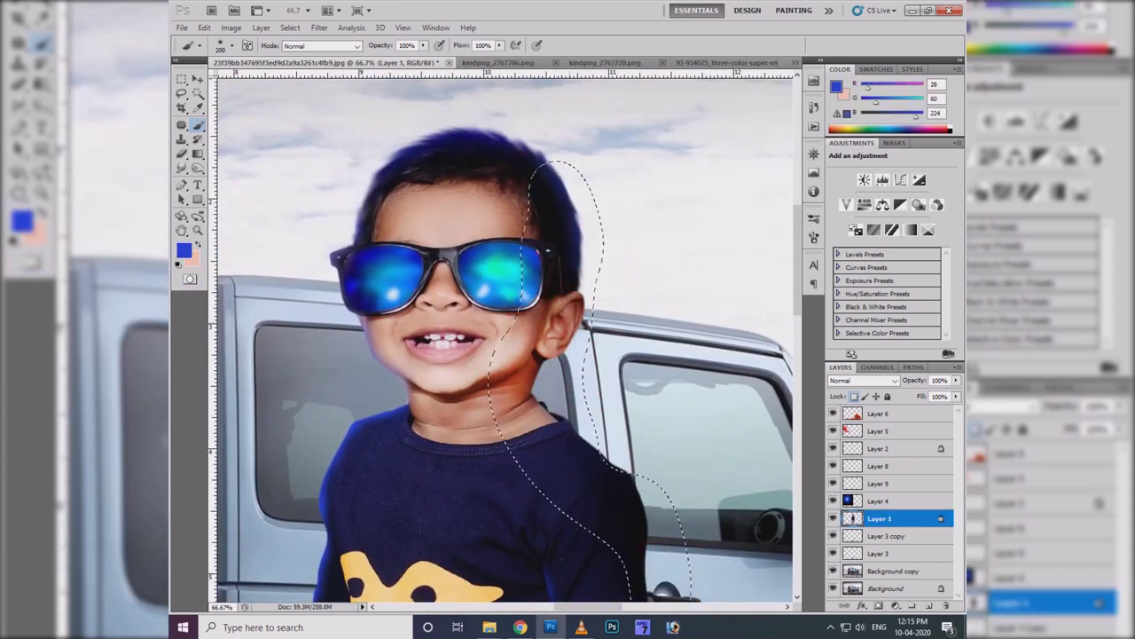
key("shift+F6")
type("100")
key("Return")
key("ctrl+m")
left_click_drag(874, 347, 873, 378)
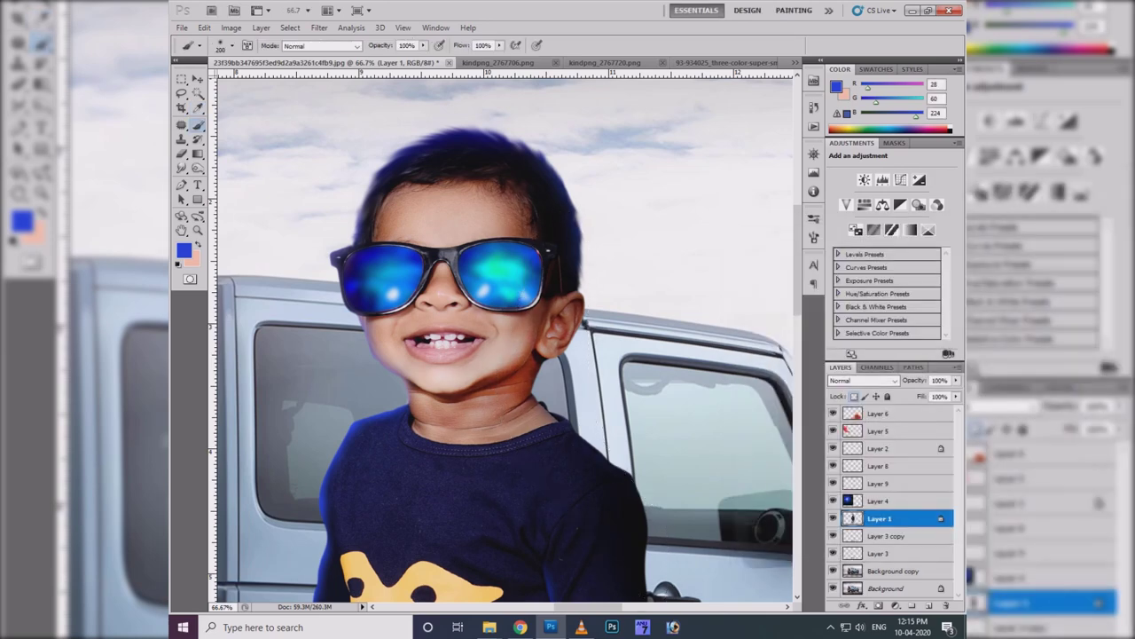
key("ctrl+0")
- Select every layer from Layer 6 down to Background
right_click(523, 312)
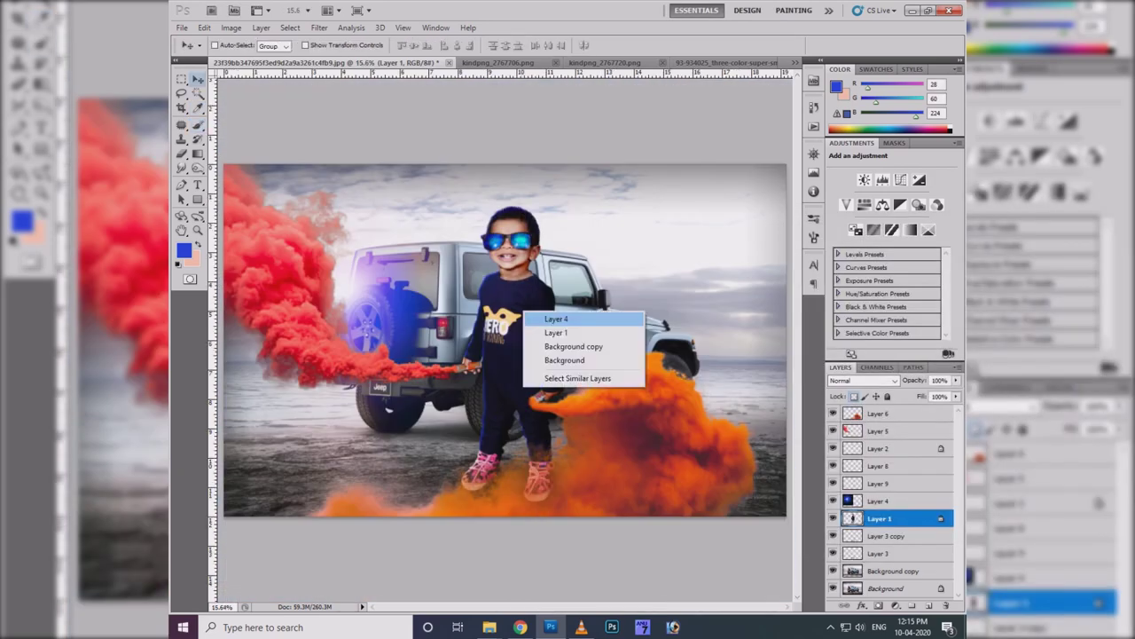
left_click(539, 319)
key("ctrl+minus")
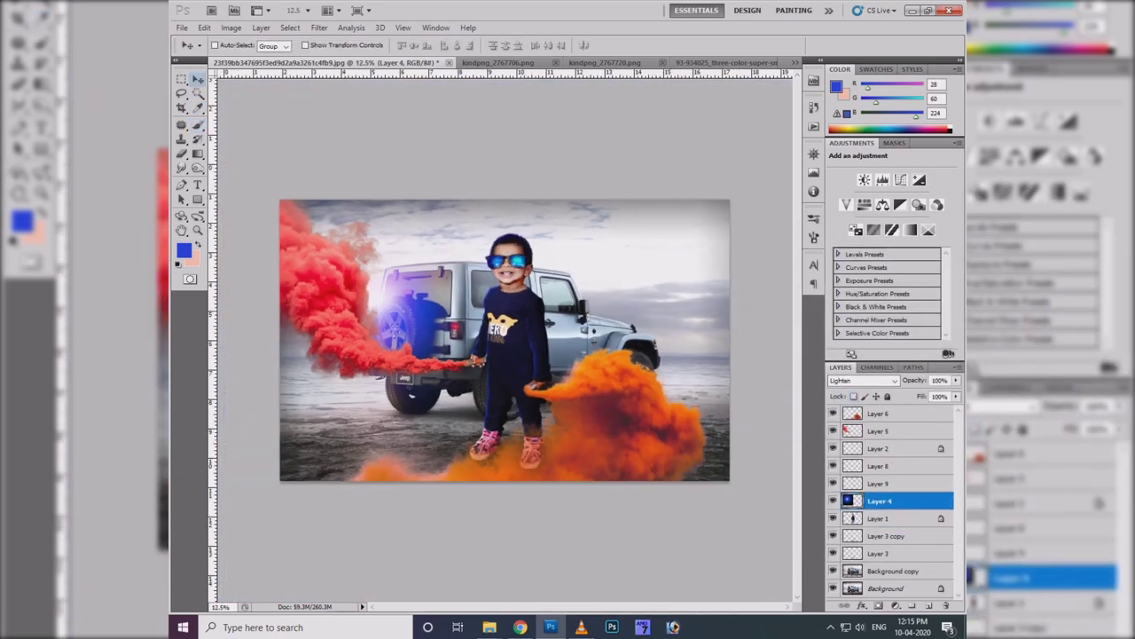
left_click(404, 377, "ctrl")
key("ctrl+alt+a")
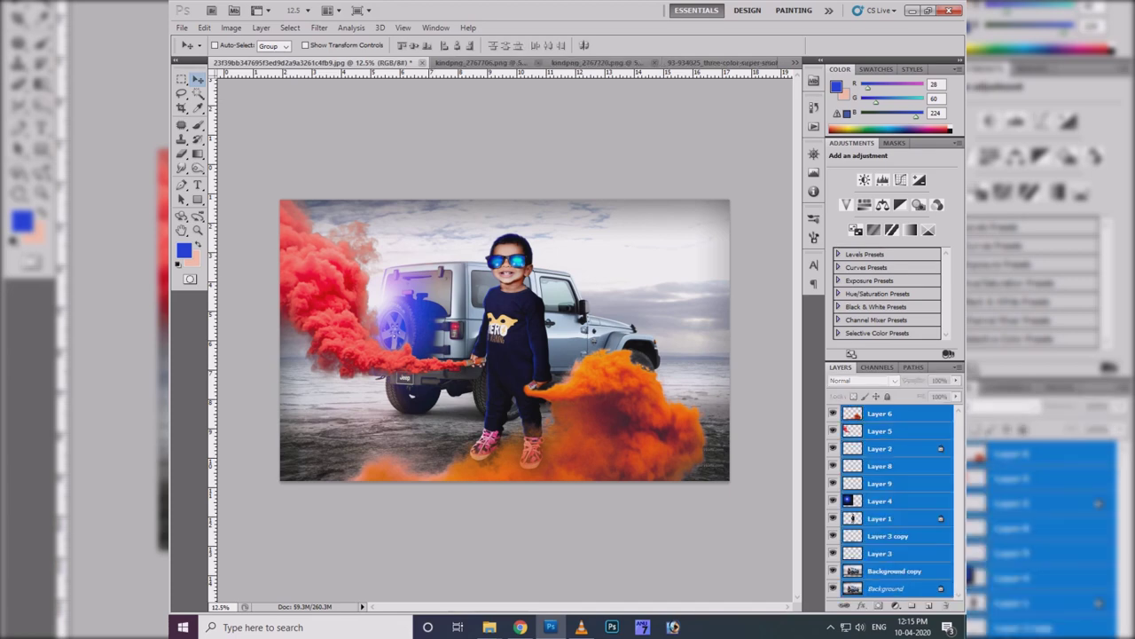
key("ctrl+shift+alt+e")
- Duplicate all the selected layers and merge the copies into a single Layer 6 copy
key("ctrl+alt+a")
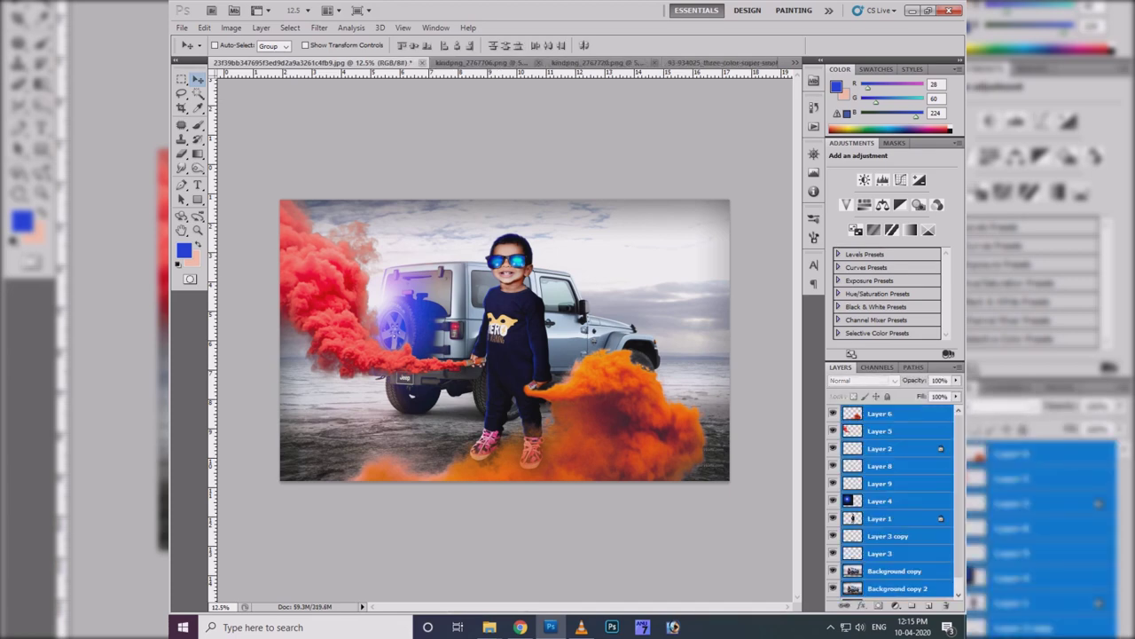
right_click(887, 413)
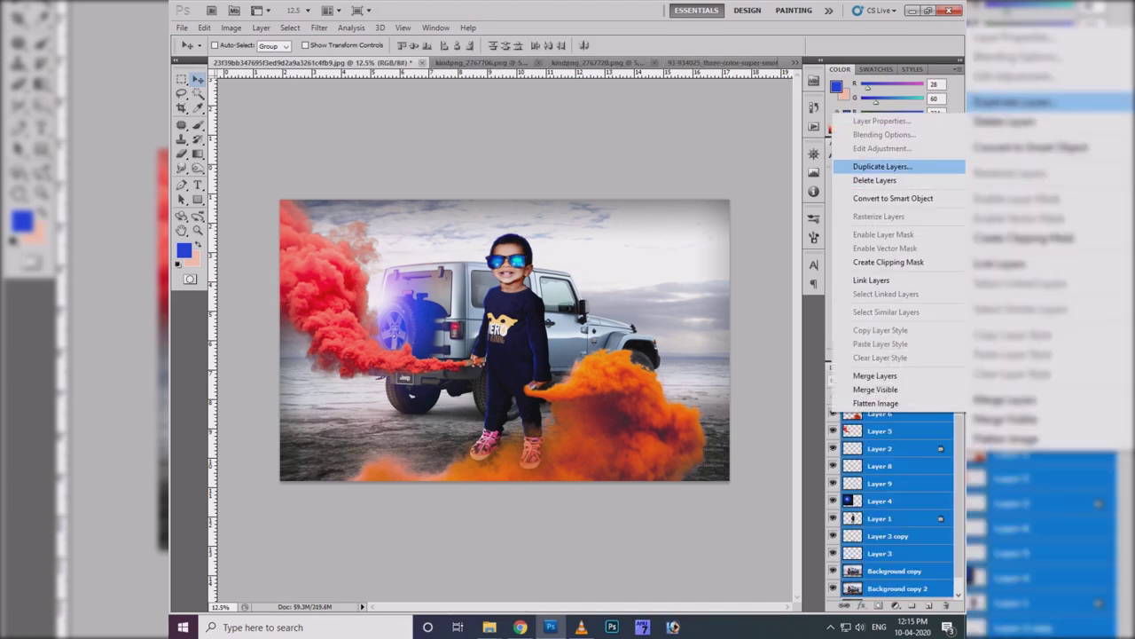
left_click(883, 166)
key("Return")
right_click(839, 411)
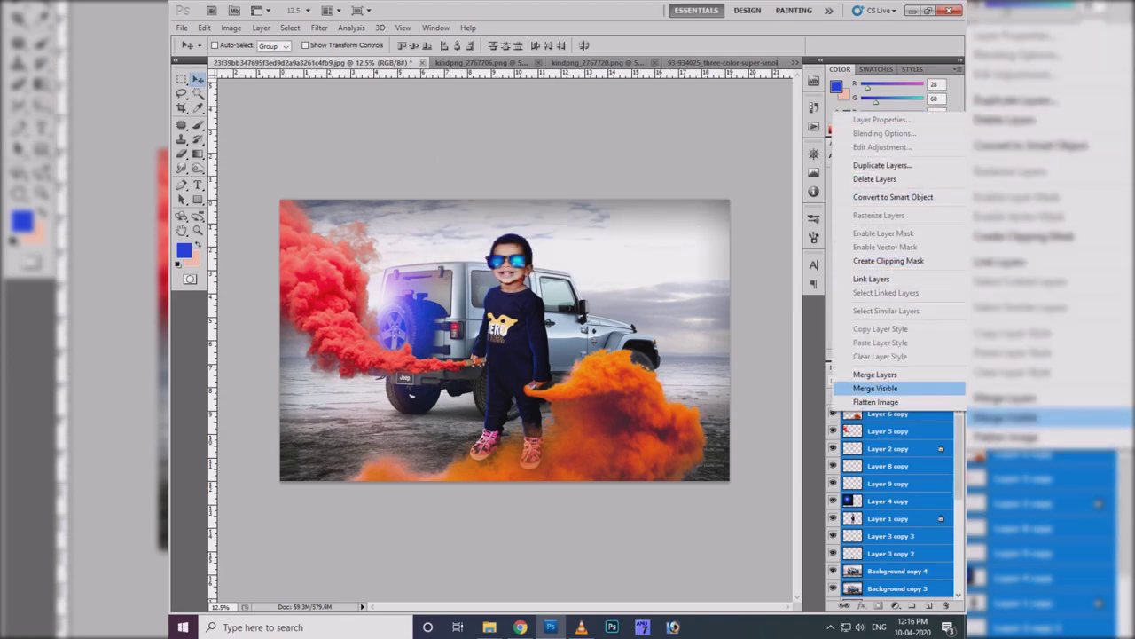
left_click(876, 374)
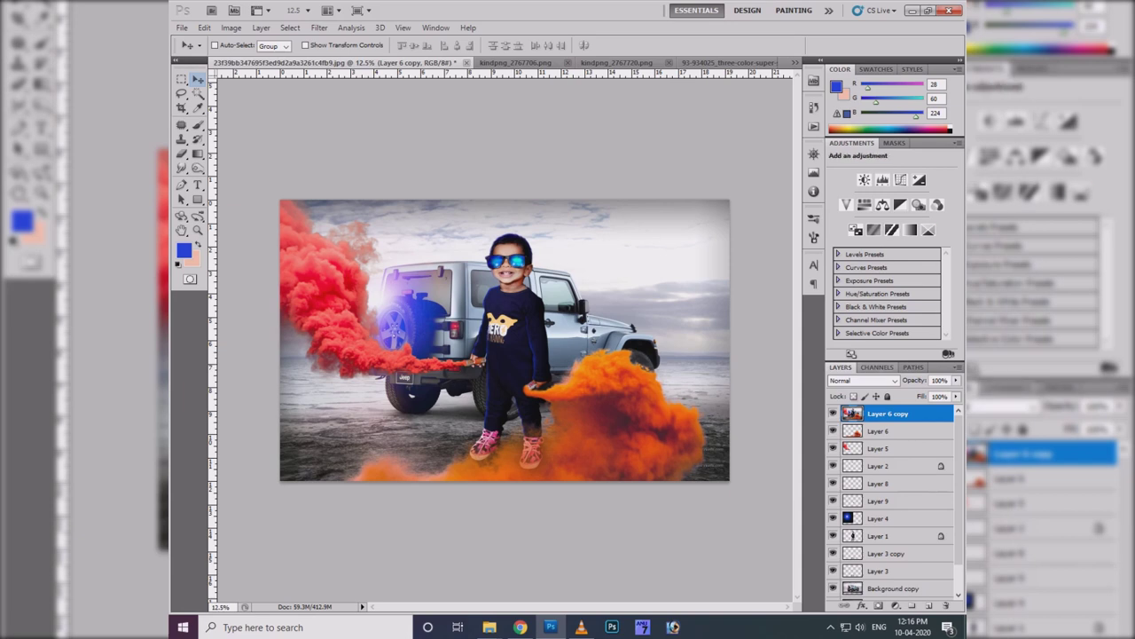
- Try Hue/Saturation, Channel Mixer and Photo Filter adjustment layers on the composite, then discard them
left_click(864, 205)
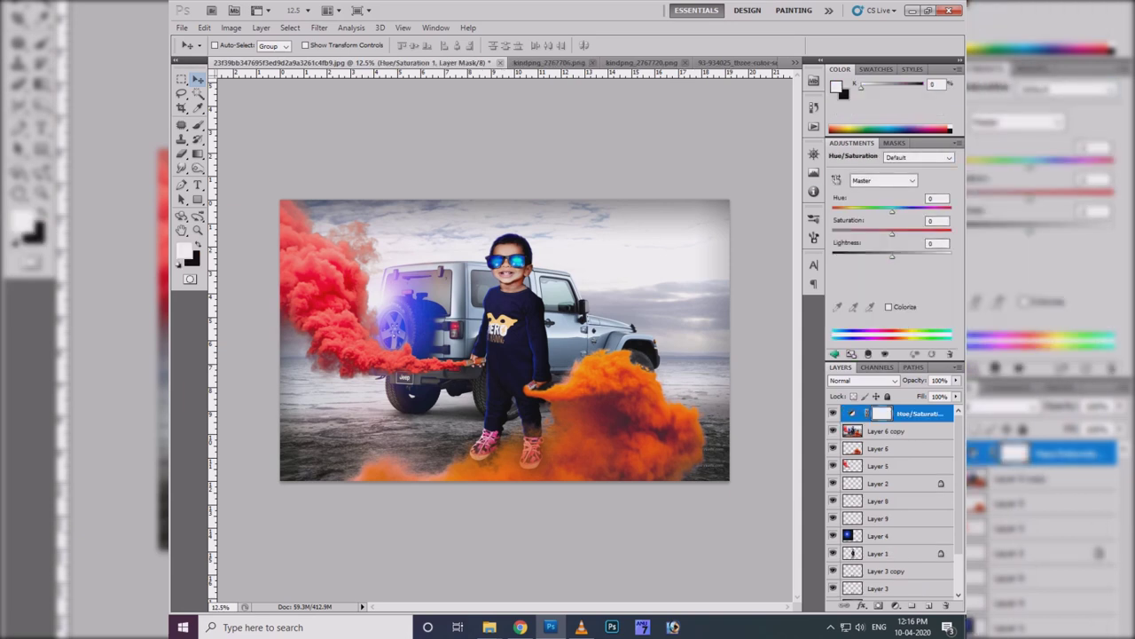
left_click(834, 353)
left_click(937, 205)
left_click(834, 353)
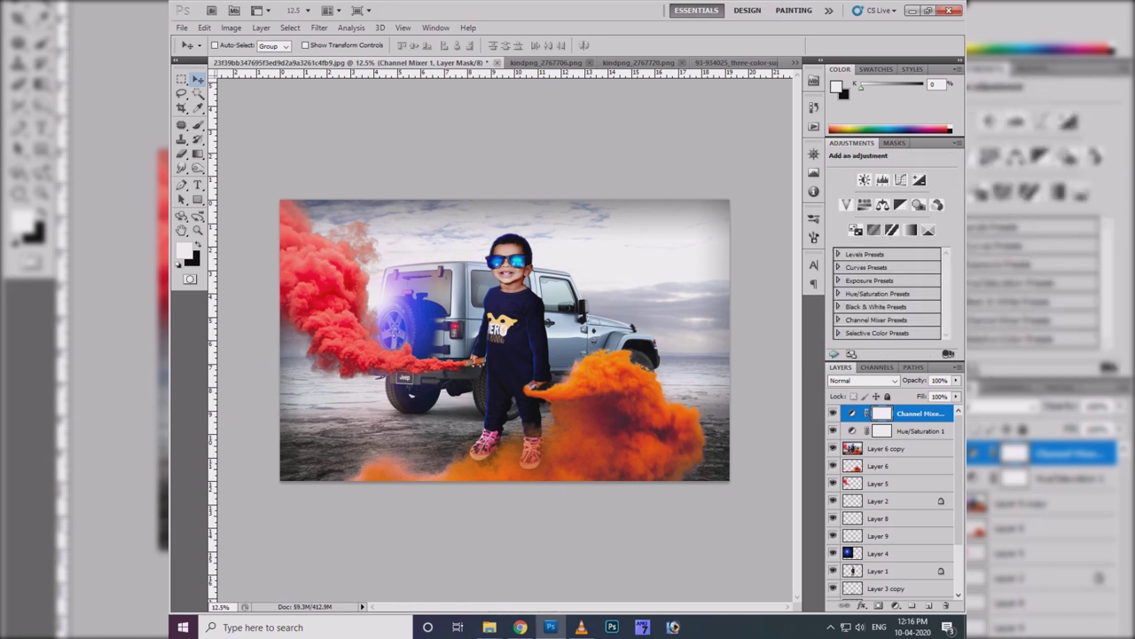
left_click(919, 205)
left_click(834, 353)
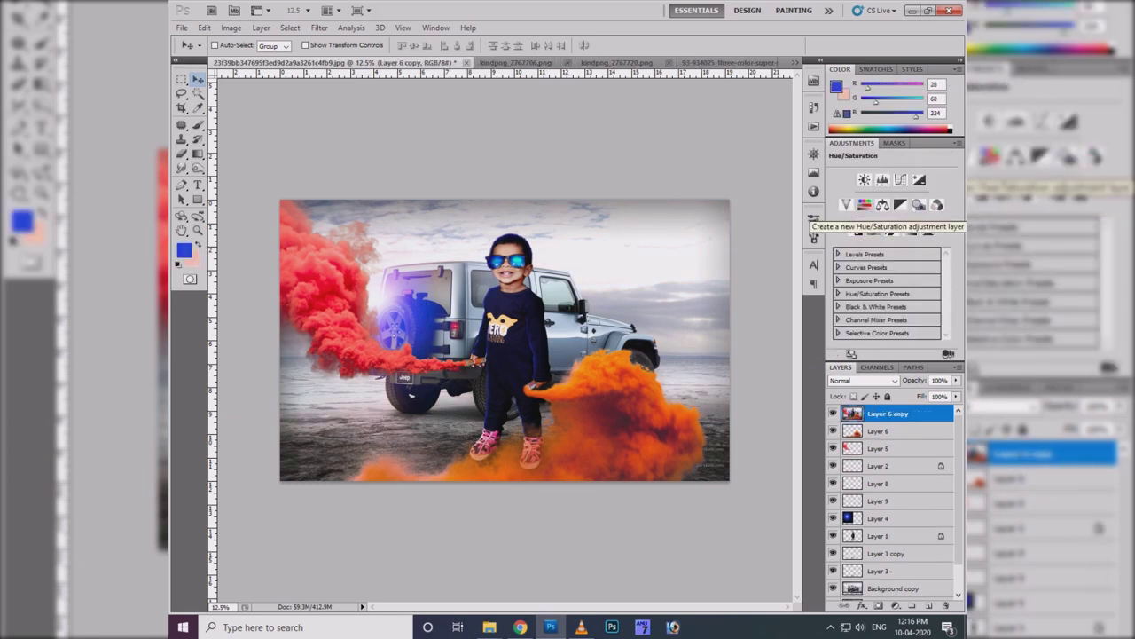
- Try a Hue/Saturation adjustment with Hue +31 above Layer 6 copy, then remove it
left_click(864, 205)
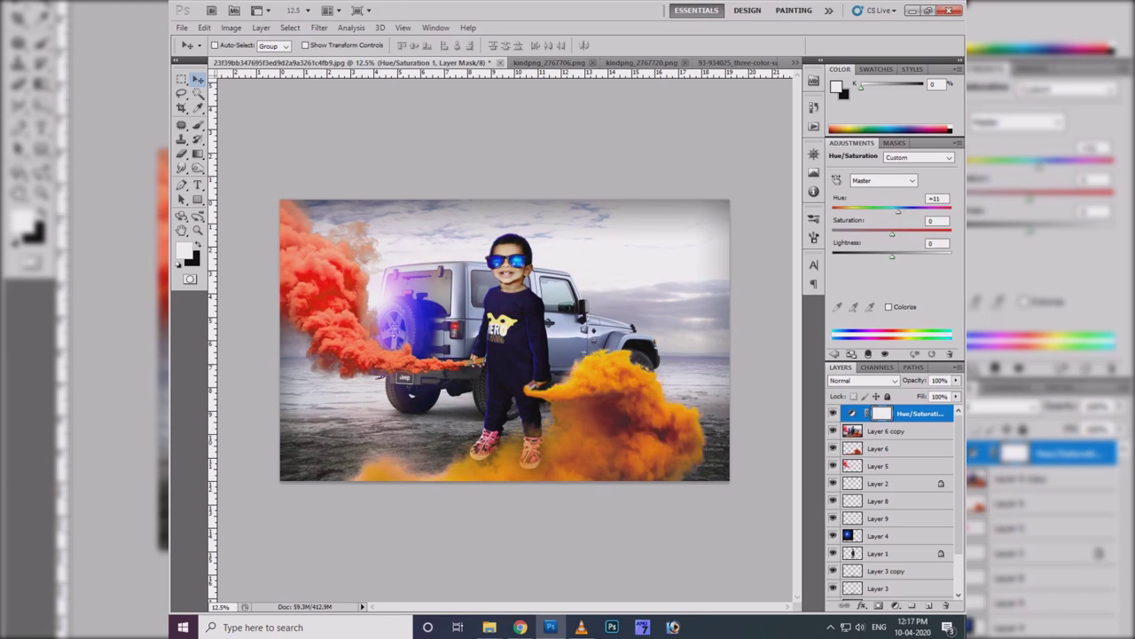
left_click(938, 198)
left_click(834, 353)
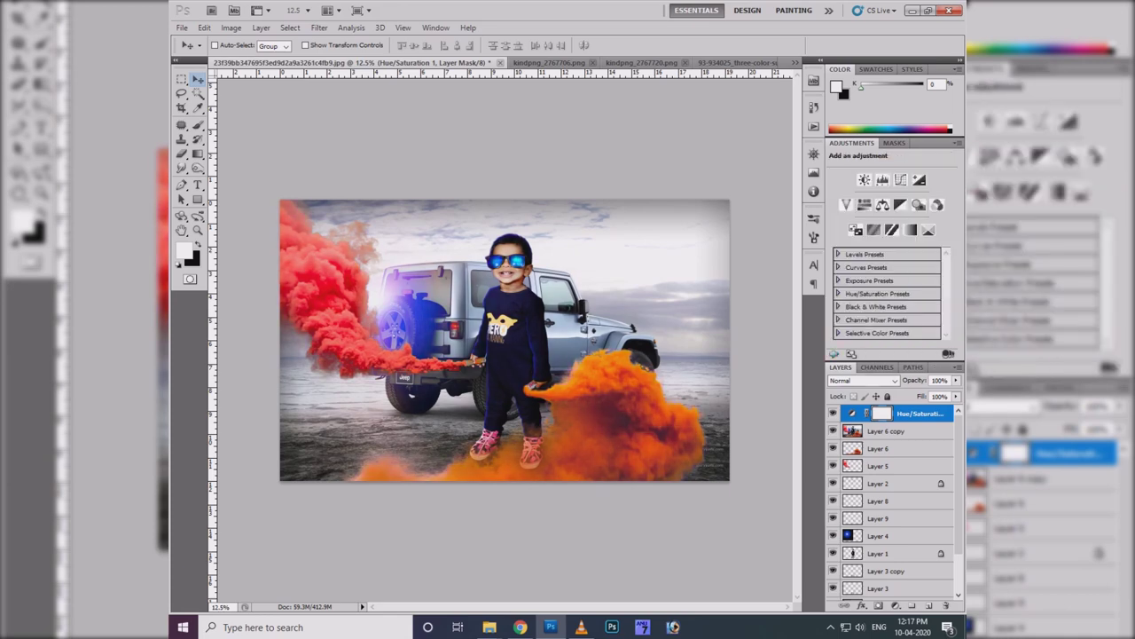
left_click(318, 27)
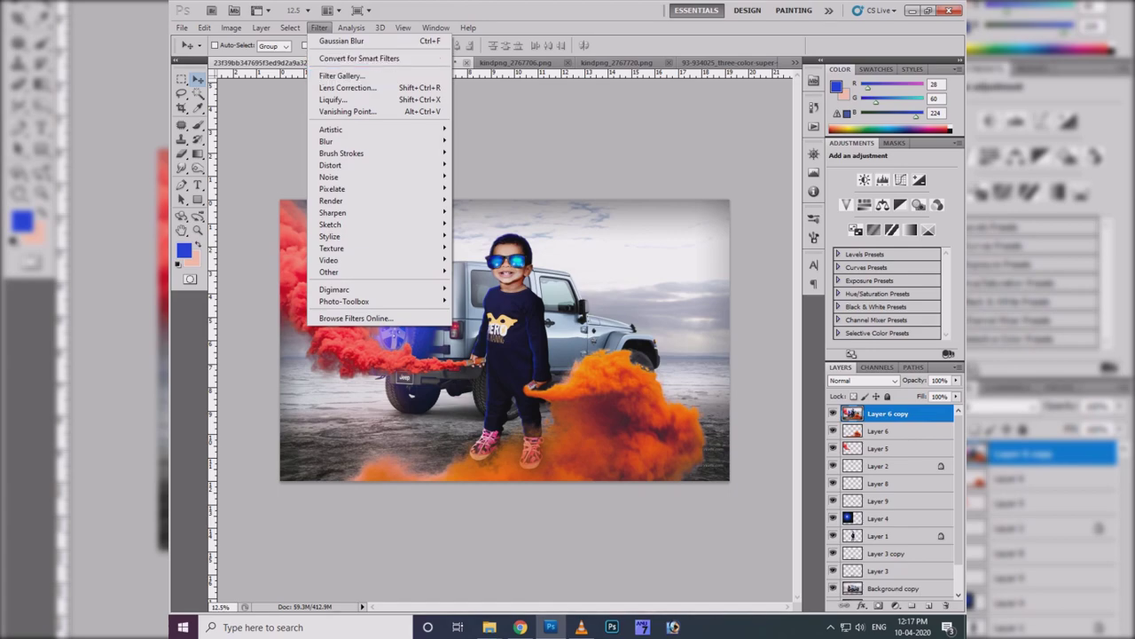
- Cancel the Filter Gallery and close the Filter menu, leaving the image unfiltered
left_click(341, 76)
key("Escape")
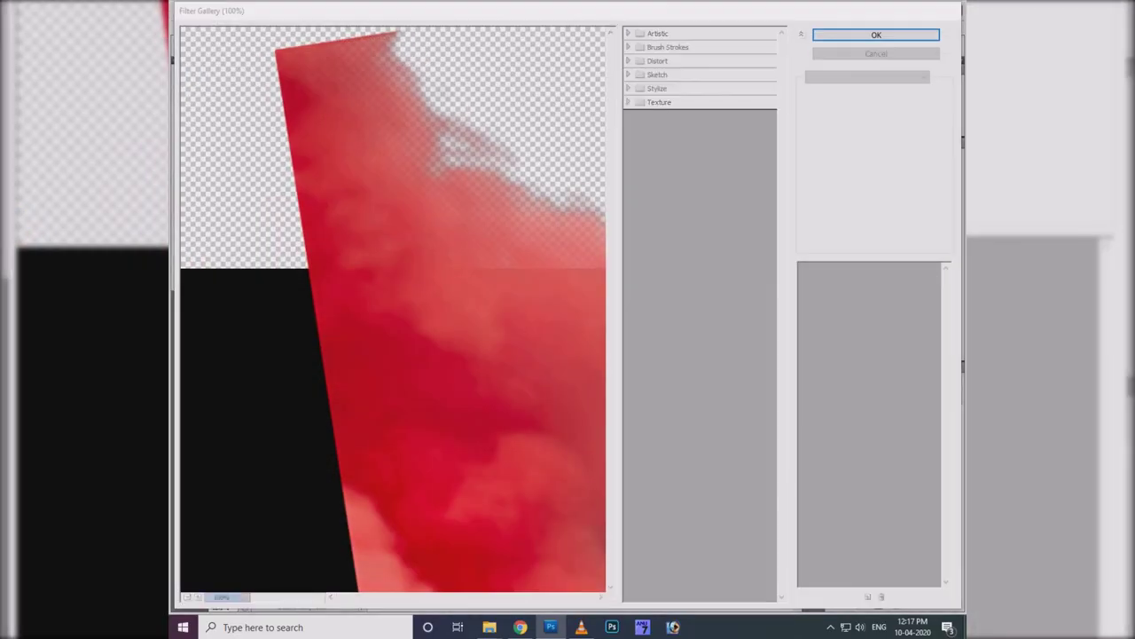
left_click(318, 27)
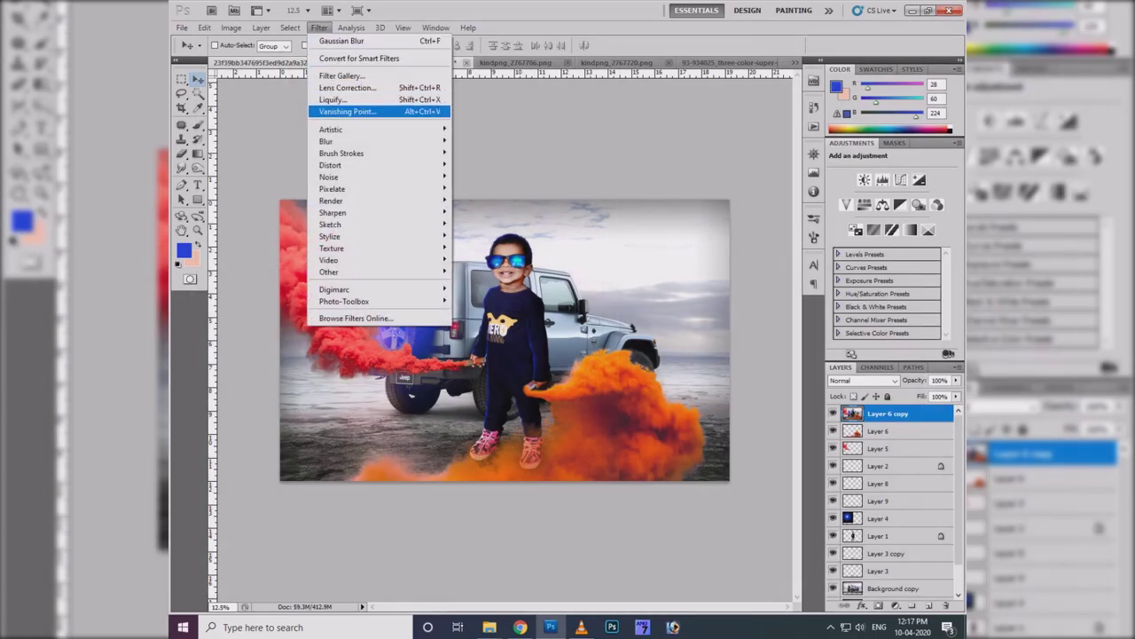
left_click(342, 41)
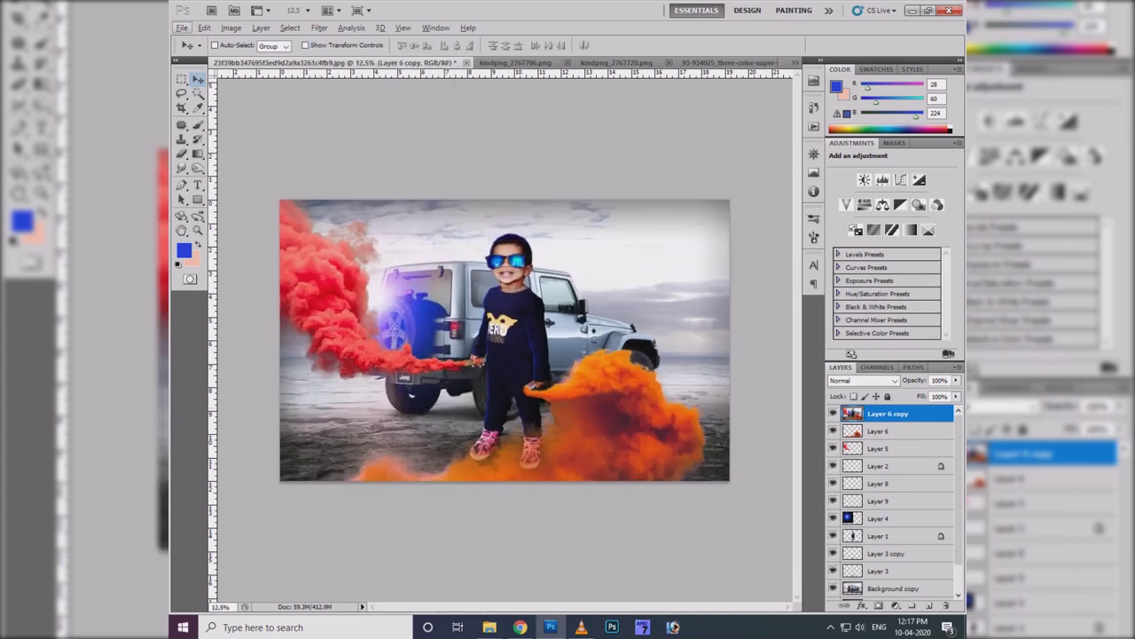
- Add a Warming Filter (LBA) Photo Filter layer at 41% density, then a second Photo Filter layer
left_click(919, 204)
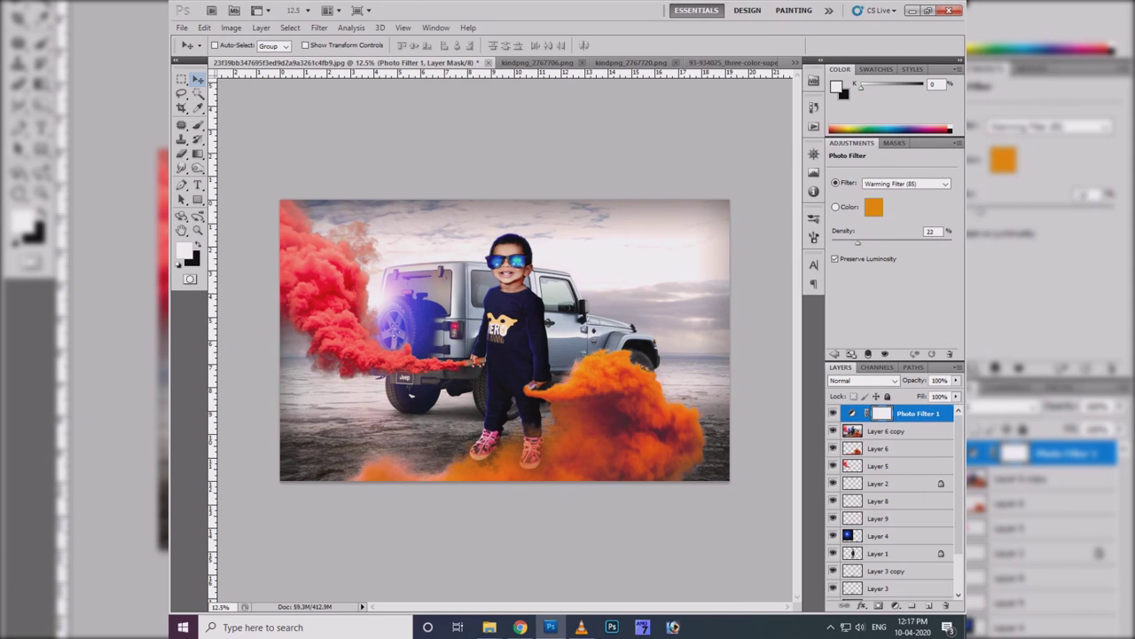
left_click_drag(864, 241, 832, 242)
left_click(905, 182)
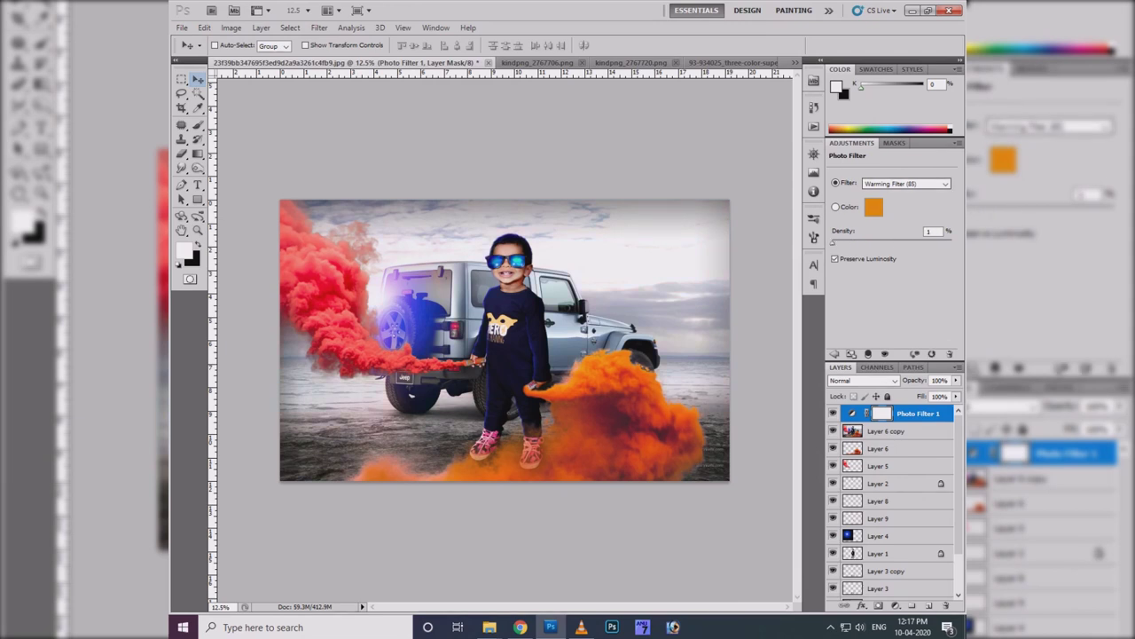
left_click(896, 196)
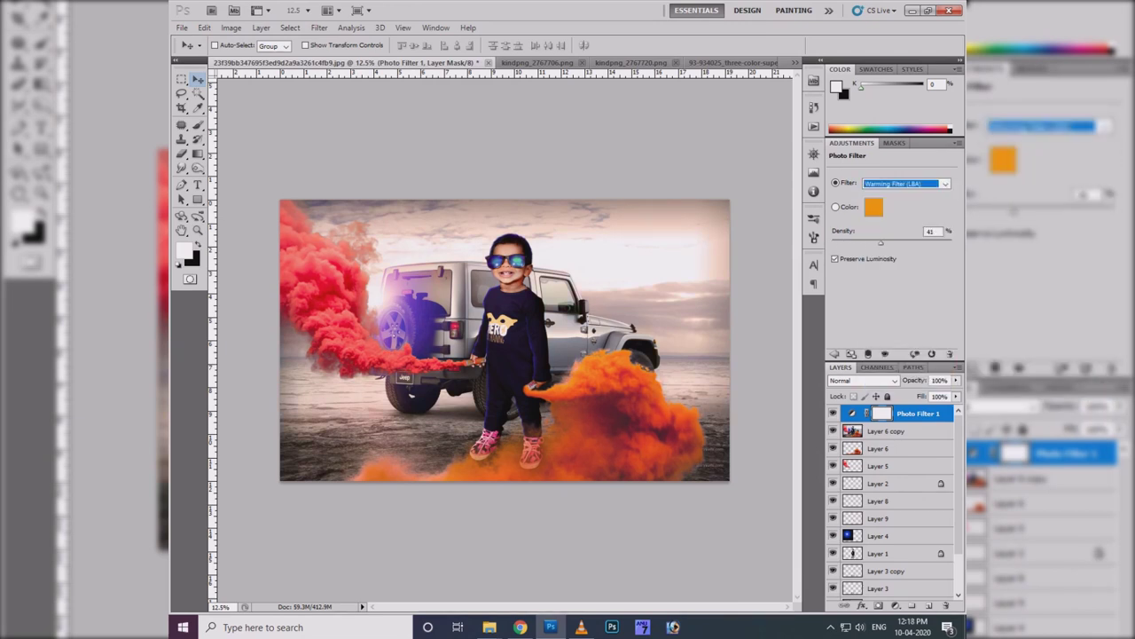
left_click(834, 353)
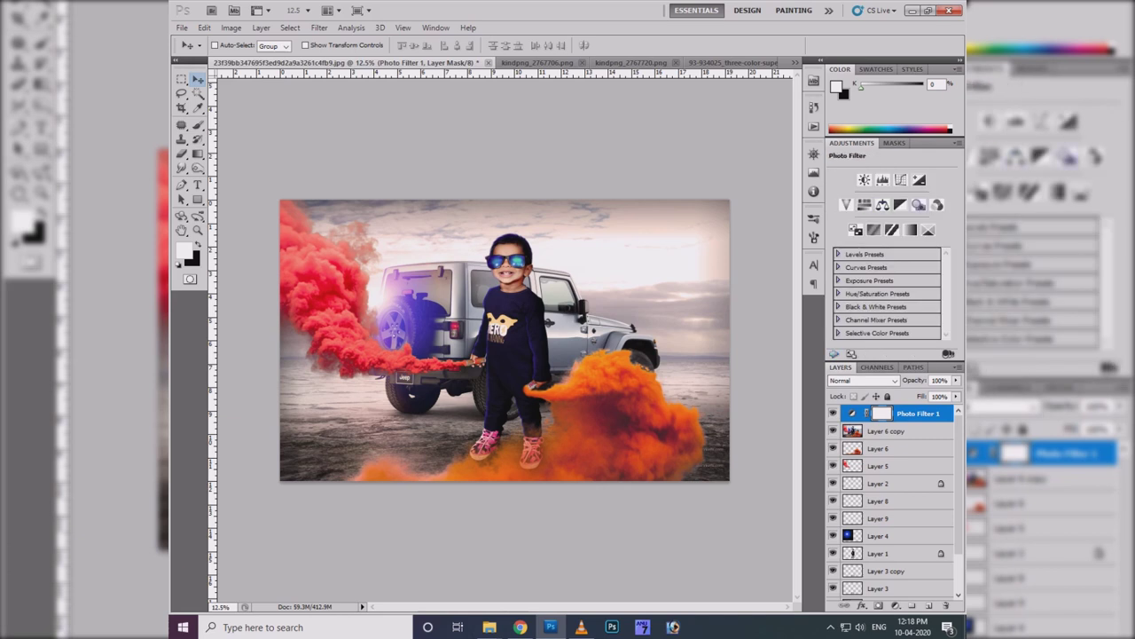
left_click(919, 205)
- Cycle the Photo Filter 2 presets through Cyan, Deep Emerald and Violet, settling on Cooling Filter (80)
key("Down")
key("Down")
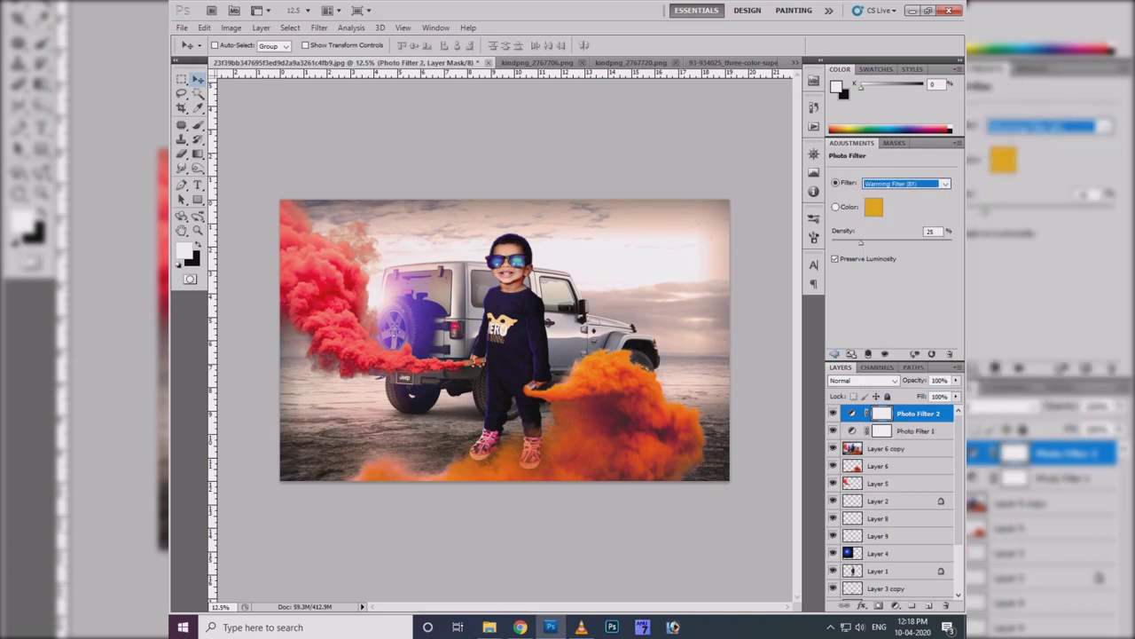
key("Down")
key("Down")
key("Down")
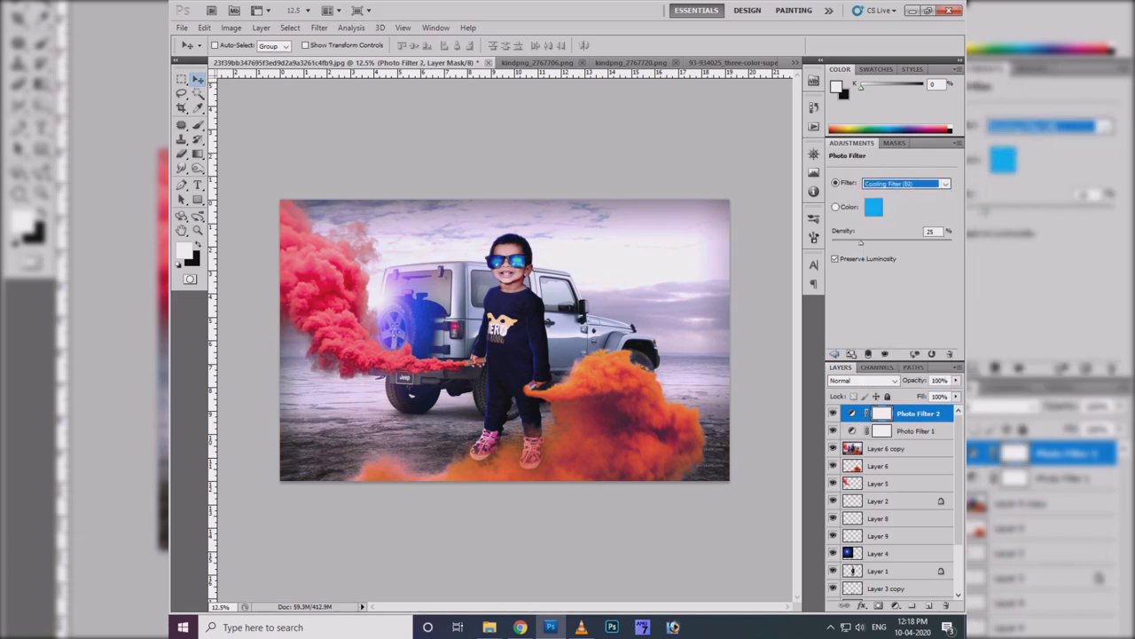
key("Down")
key("Down")
key("Down")
key("Down")
key("Down")
key("Down")
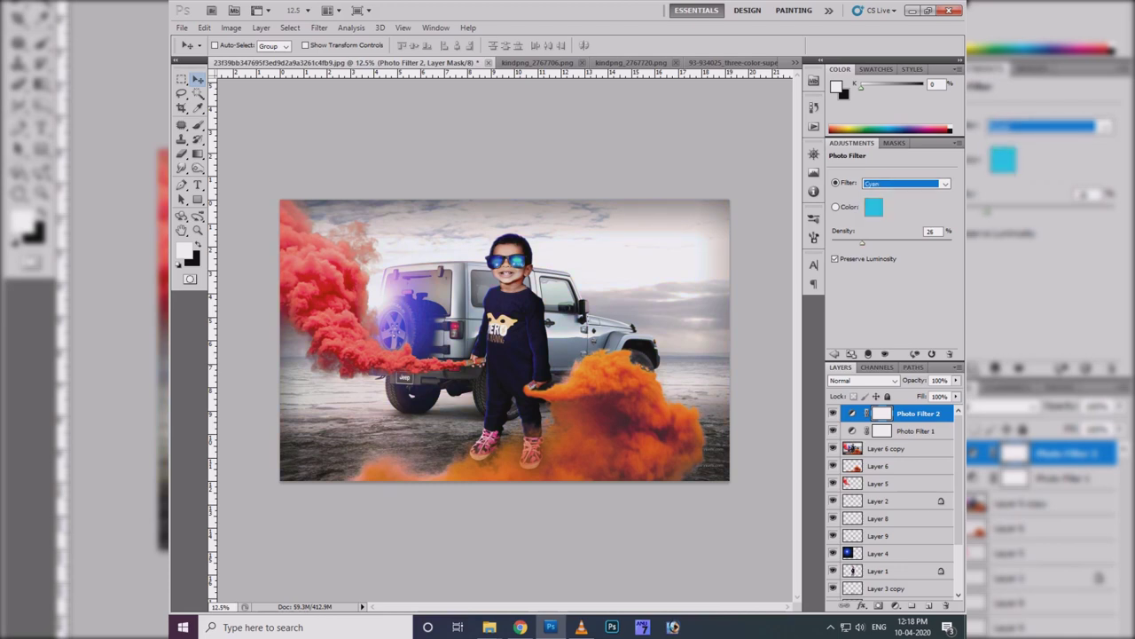
left_click_drag(860, 242, 901, 242)
key("Down")
key("Down")
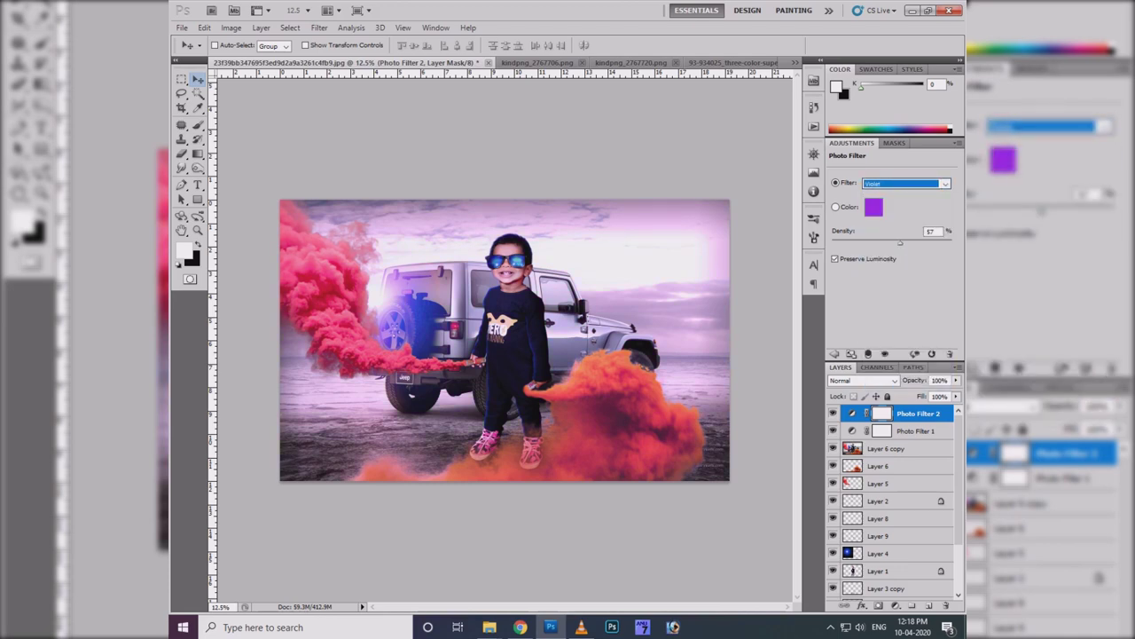
key("Down")
key("Down")
key("Down")
key("Down")
key("Down")
key("Up")
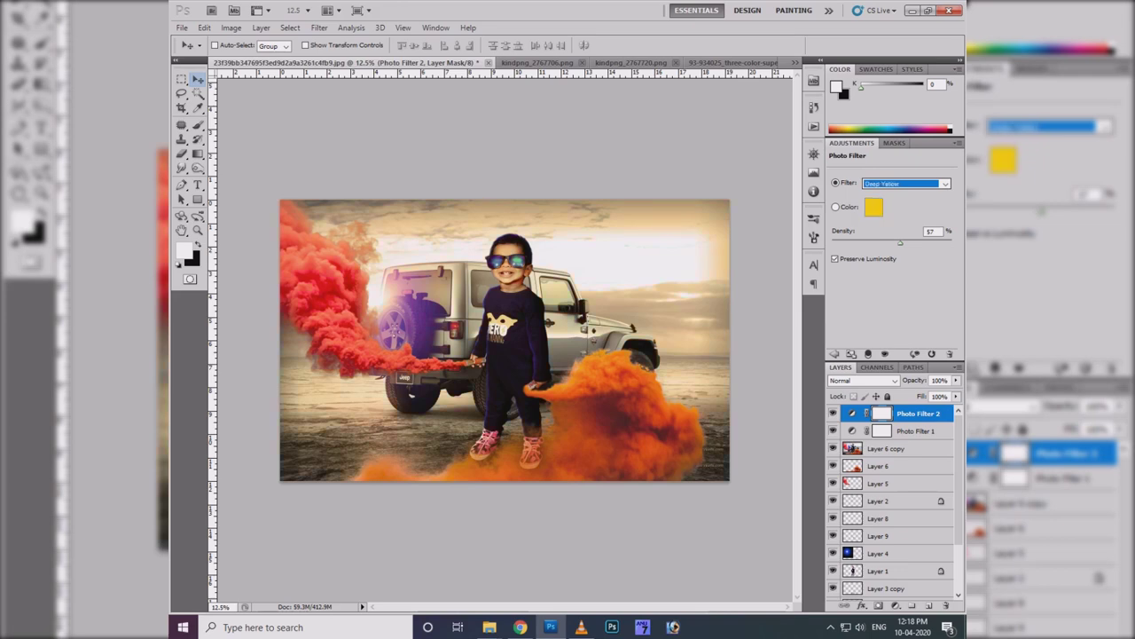
key("Up")
key("Up")
key("Up")
key("Up")
key("Up")
key("Up")
key("Up")
key("Up")
key("Up")
key("Up")
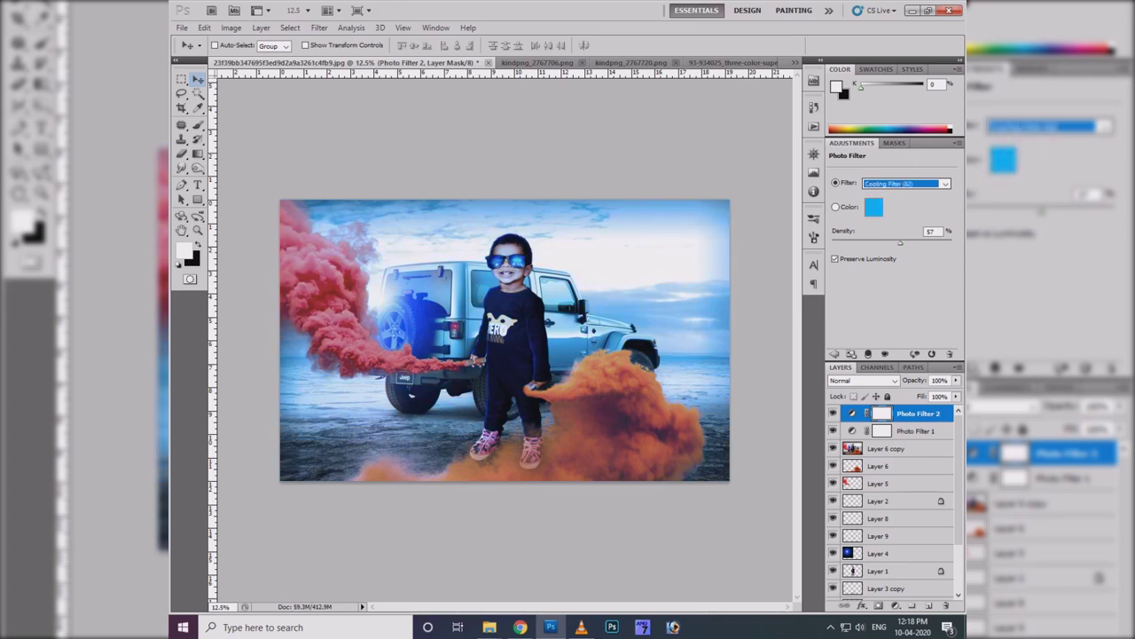
key("Down")
key("Up")
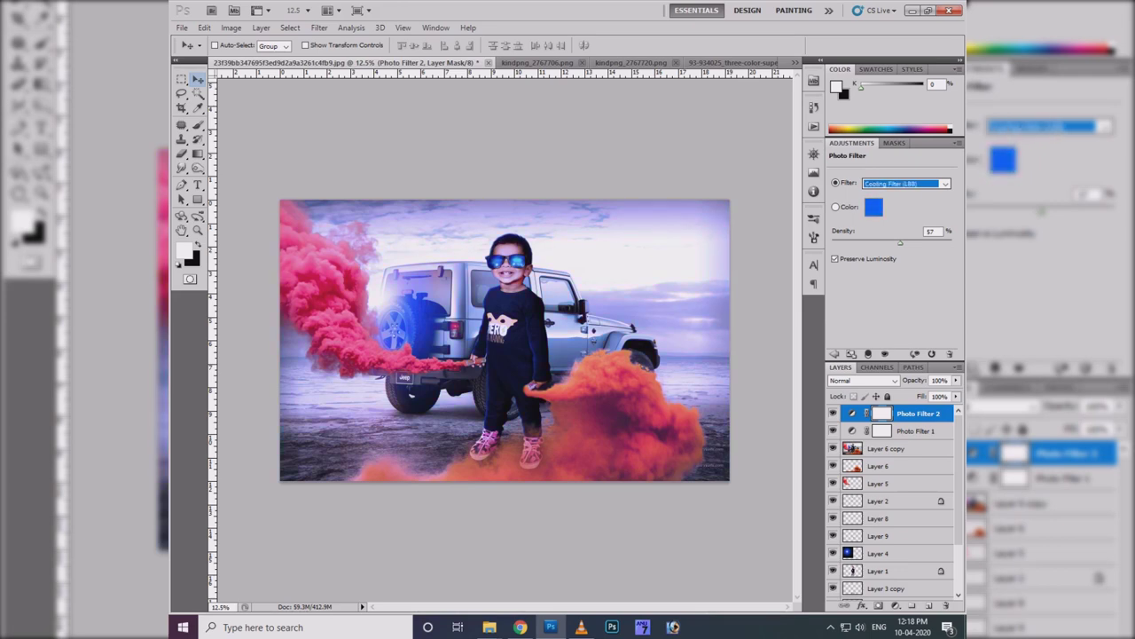
key("Up")
key("Up")
key("Up")
key("Down")
key("Down")
key("Down")
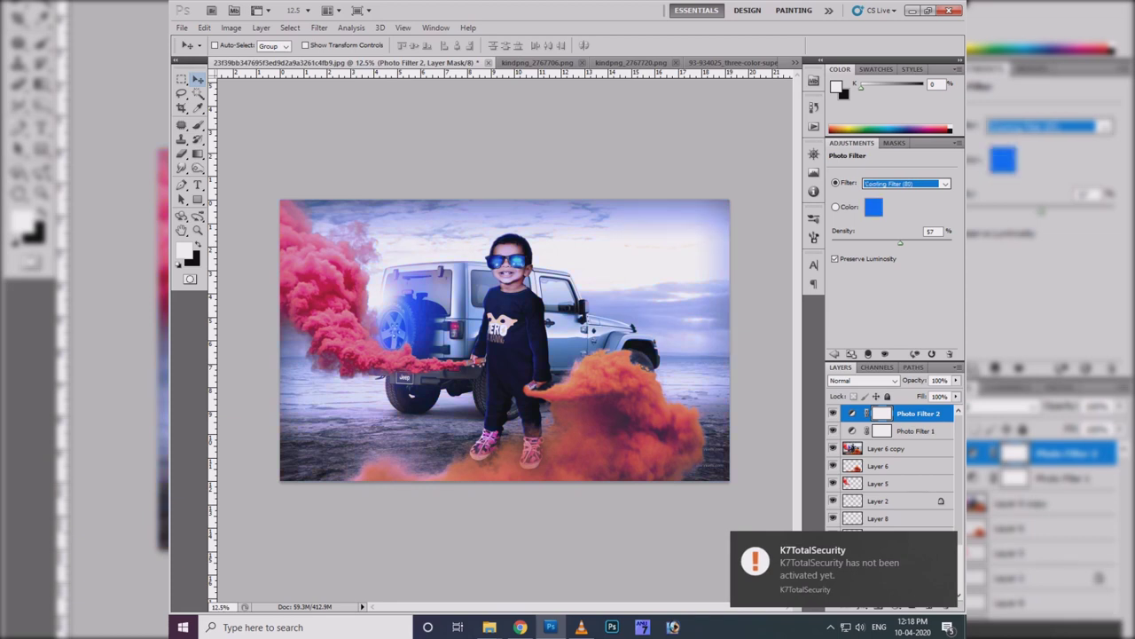
- Switch Photo Filter 2 to a custom blue colour at about 64% density
left_click_drag(916, 242, 878, 242)
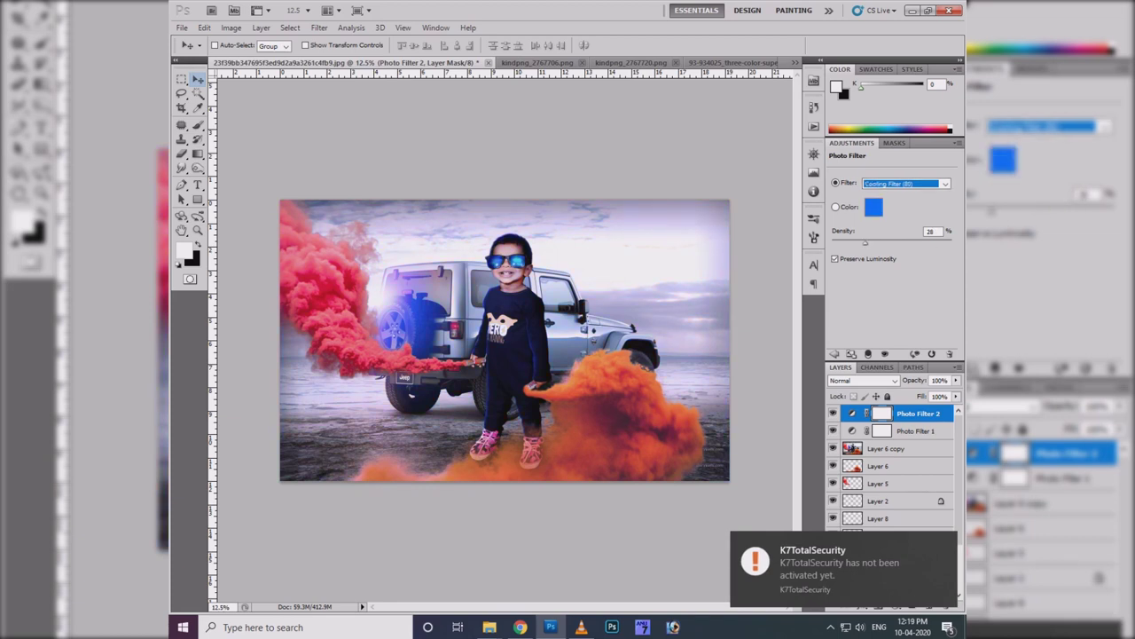
left_click(835, 207)
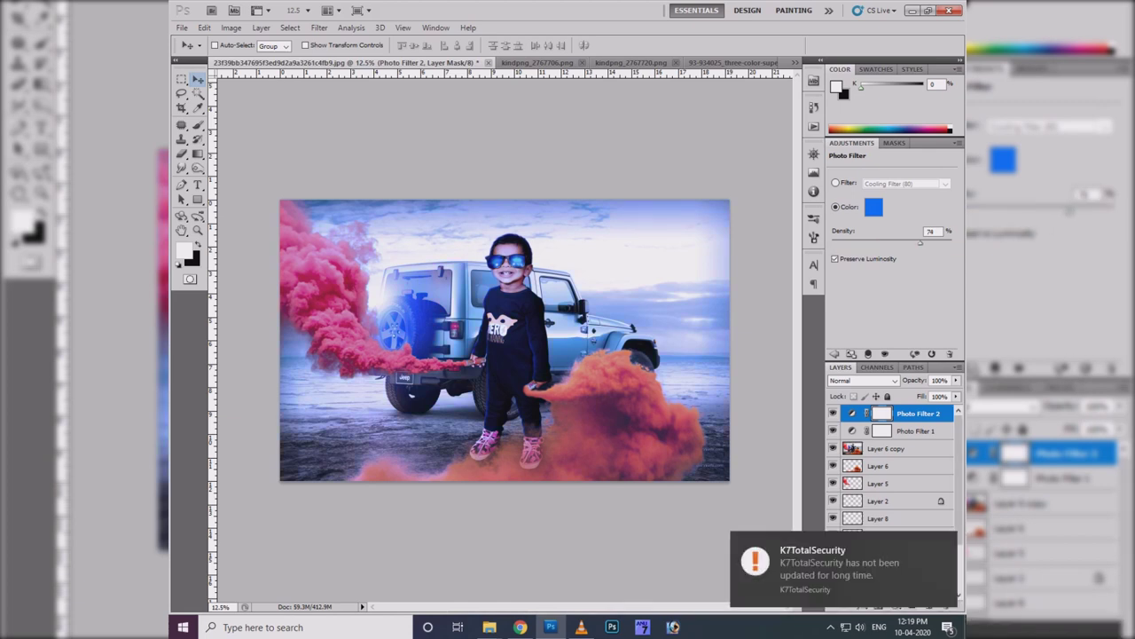
mouse_move(878, 243)
left_mouse_down()
mouse_move(920, 242)
mouse_move(907, 242)
left_mouse_up()
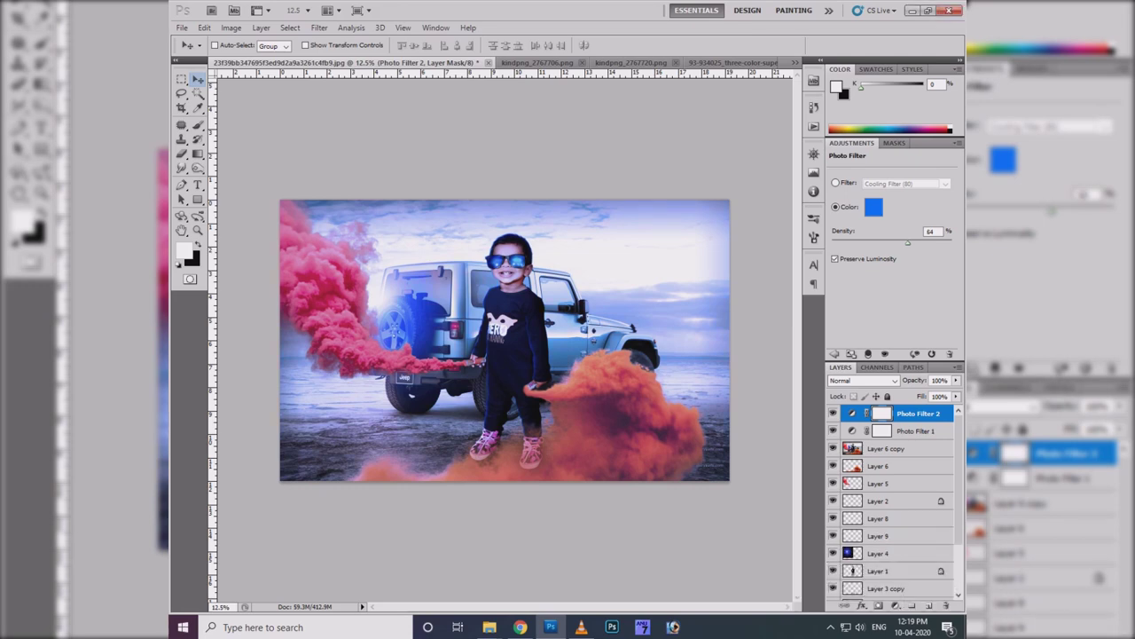